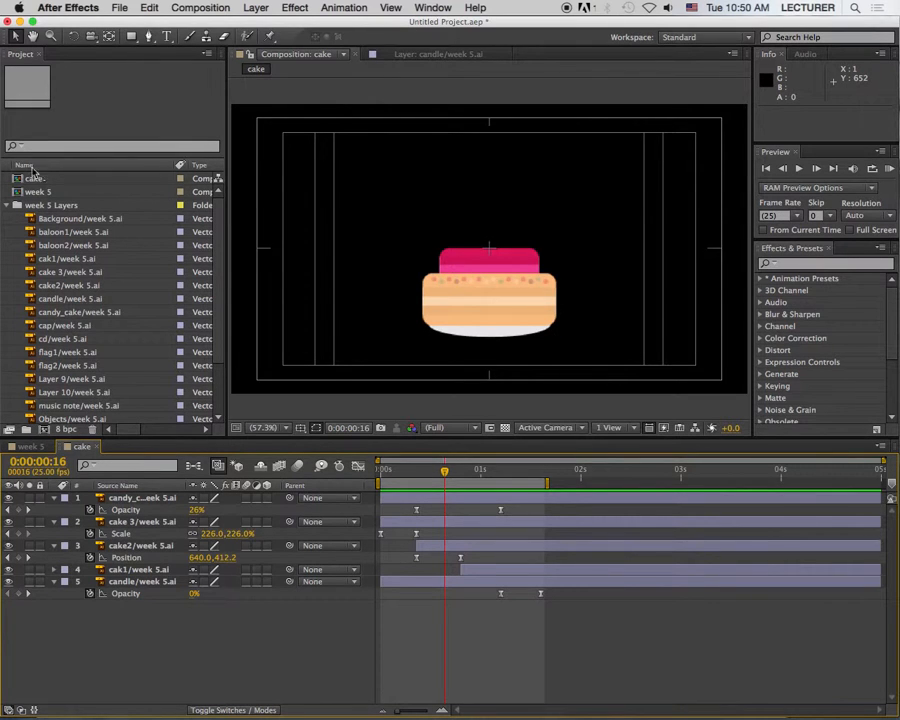
Step: Create a new 1280 x 720 composition at 25 fps with a 3-second duration
click(196, 9)
click(202, 26)
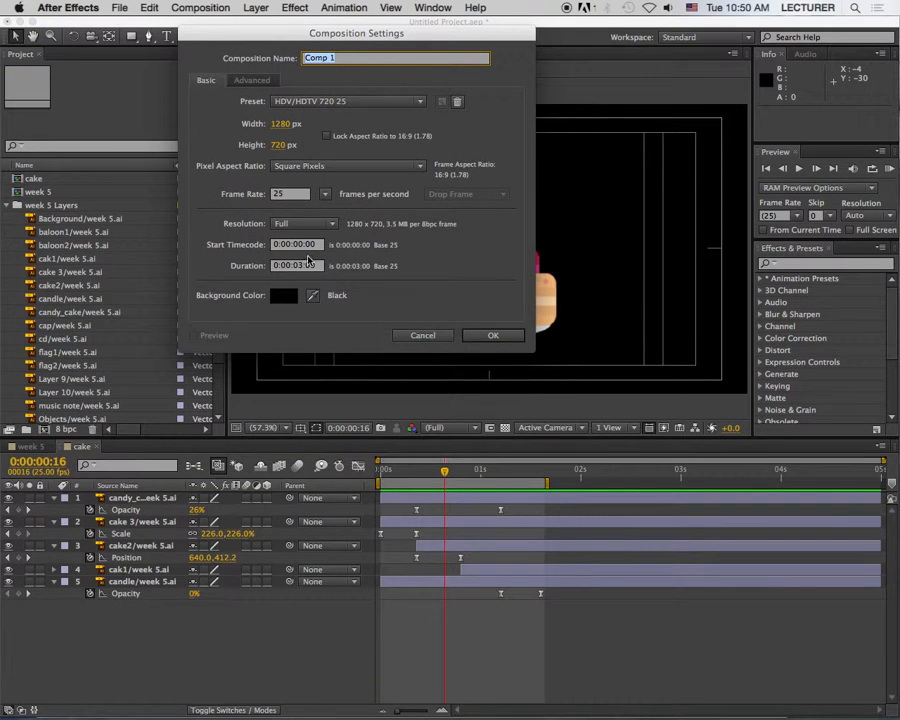
click(493, 336)
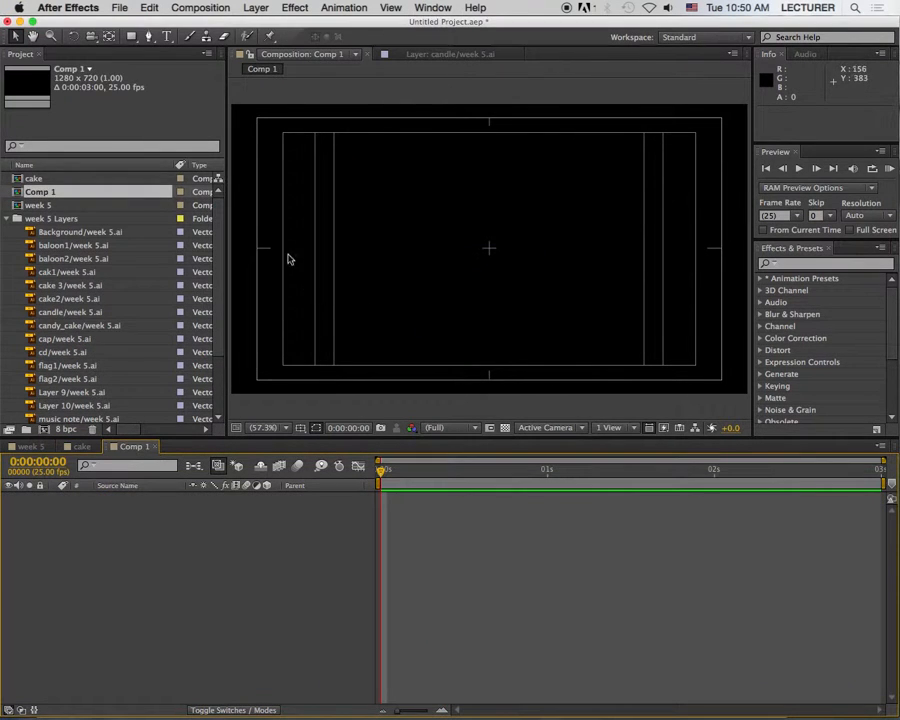
Step: Add the p_lines, p_ribbon and present layers to Comp 1 and scale all three up proportionally to about 241%
scroll(216, 243, down, 3)
click(114, 392)
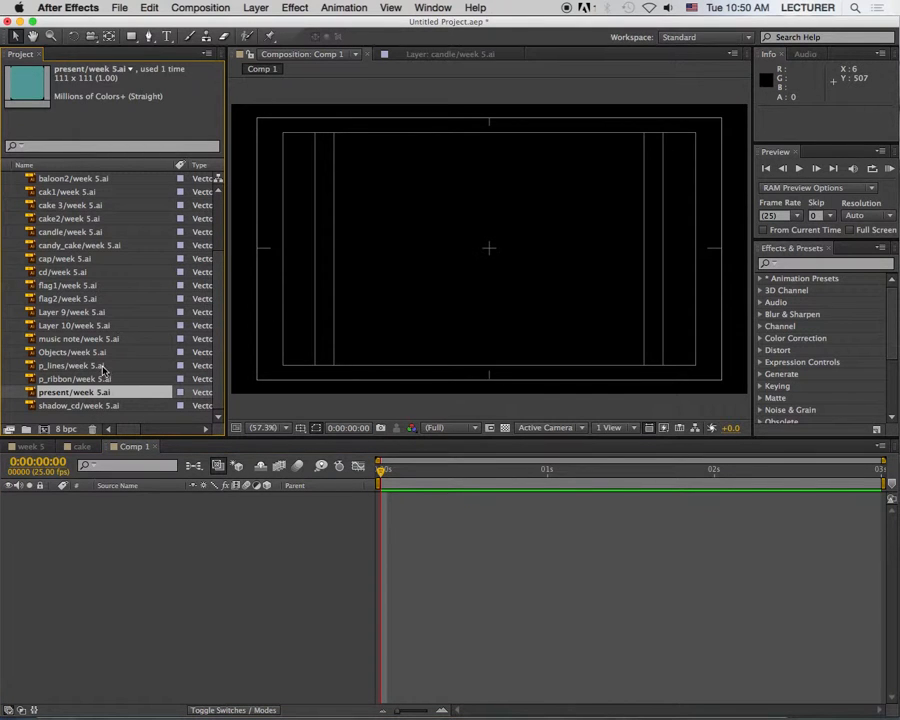
shift+click(102, 366)
drag(120, 467, 120, 570)
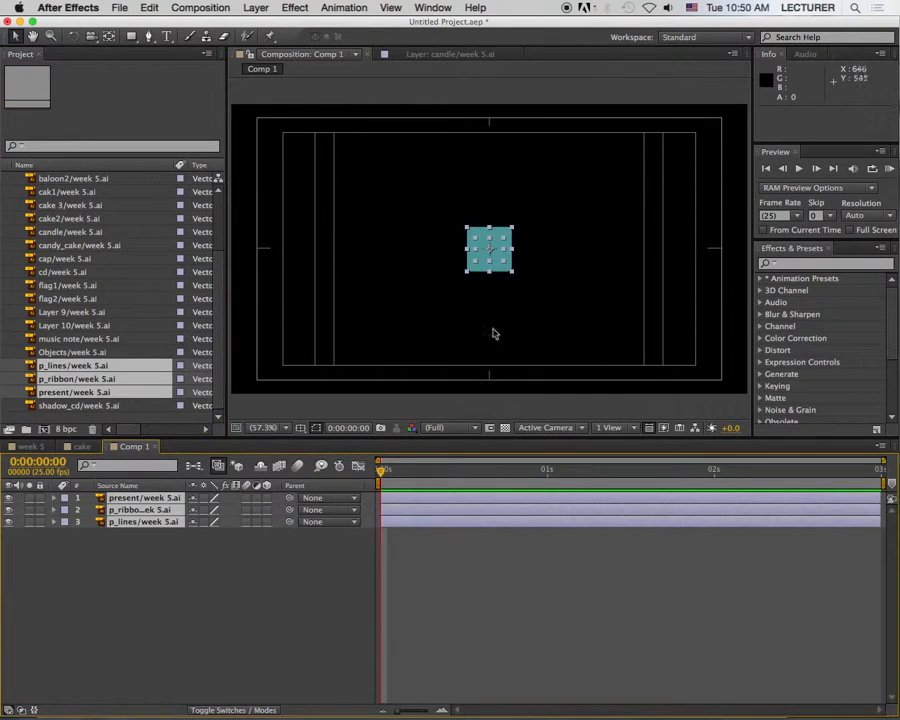
drag(513, 229, 546, 201)
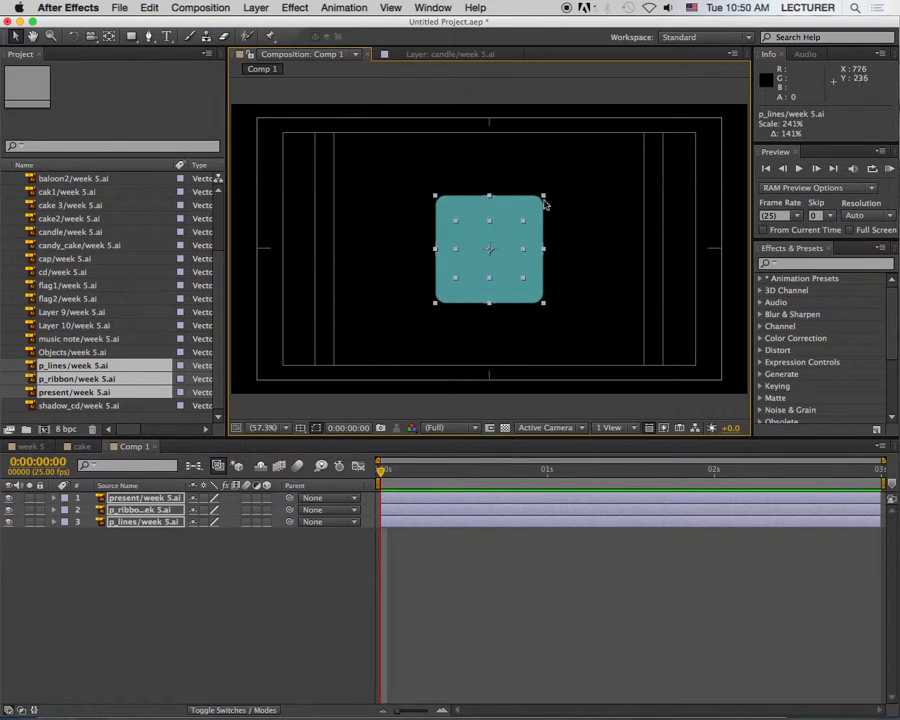
Step: Move the present layer beneath the ribbon and lines layers, and hide those two layers
click(223, 599)
click(172, 497)
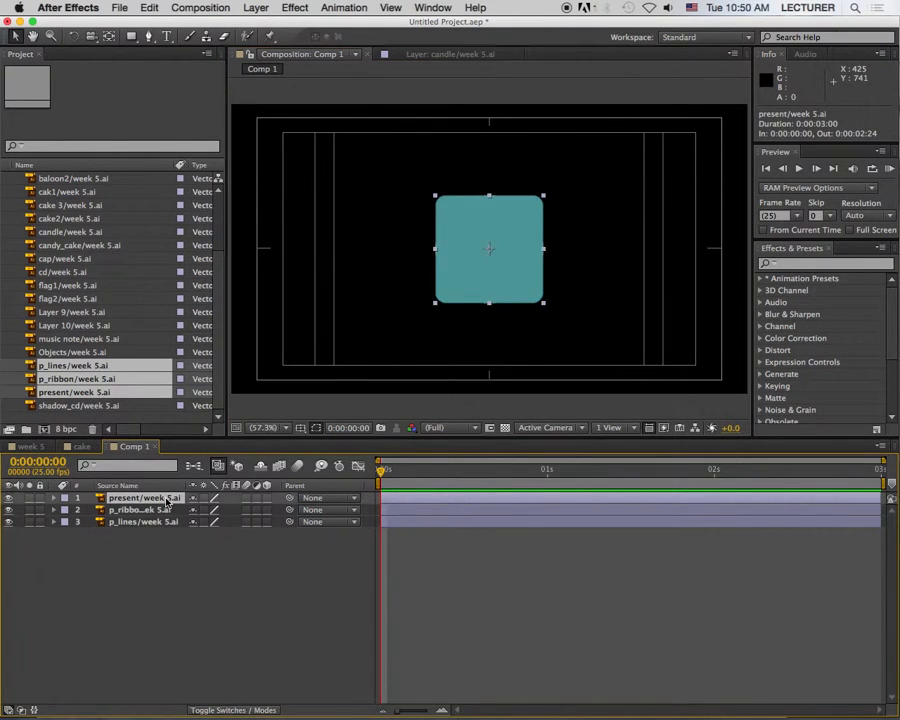
double_click(172, 497)
click(300, 54)
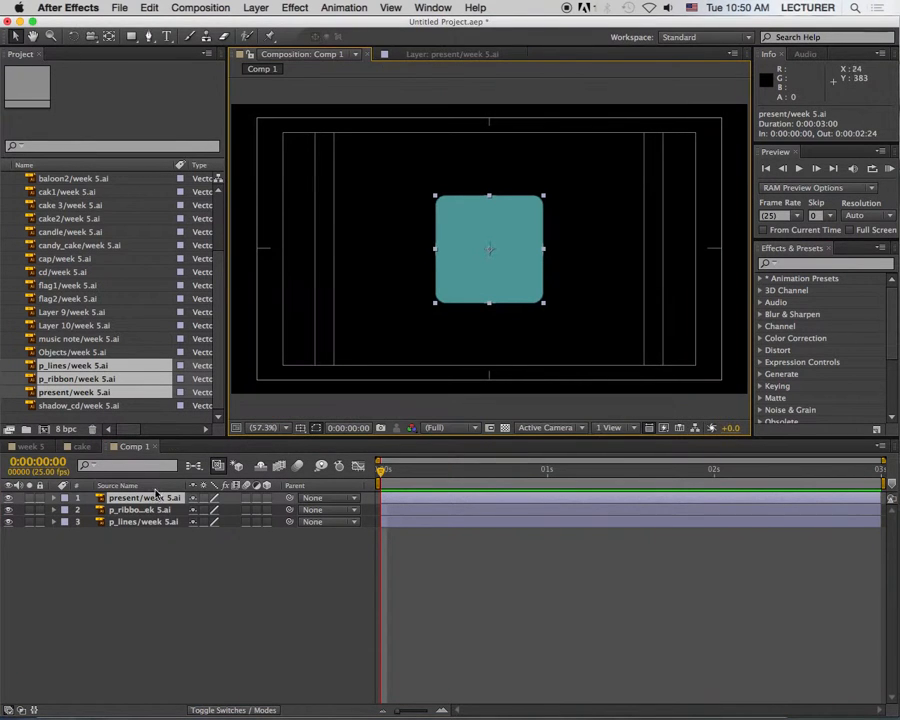
drag(148, 558, 155, 559)
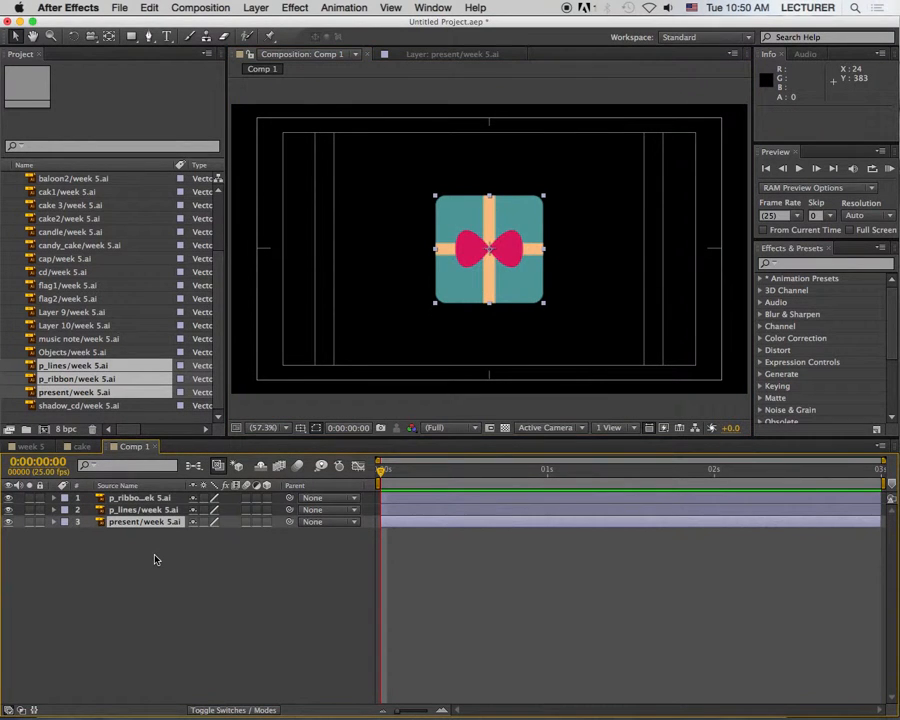
drag(8, 510, 7, 504)
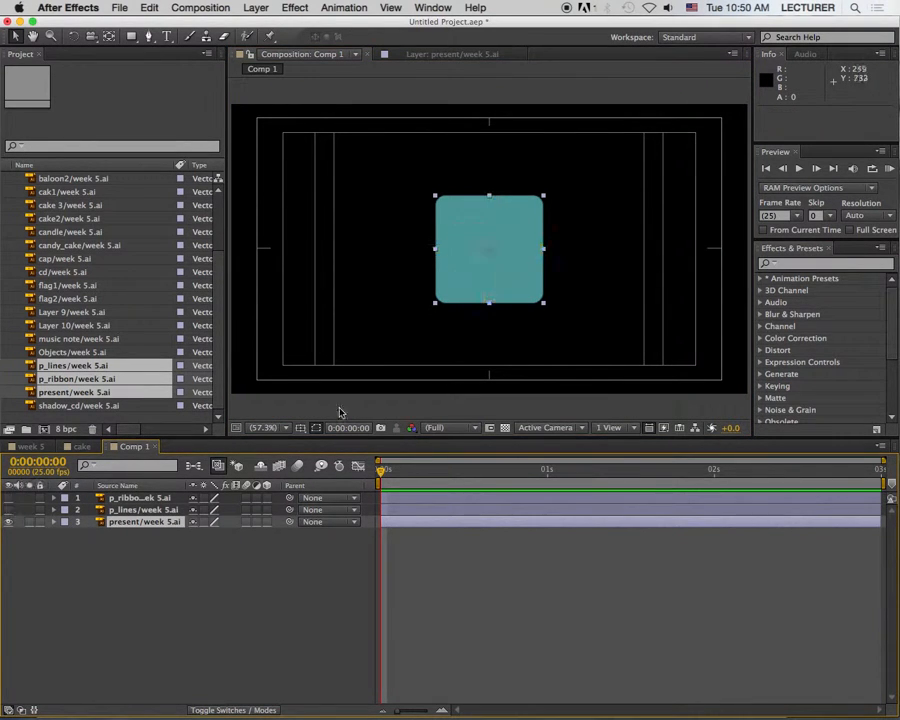
Step: Keyframe the present layer's position and rotation, and place both keyframes at 0:00:00:10
key(p)
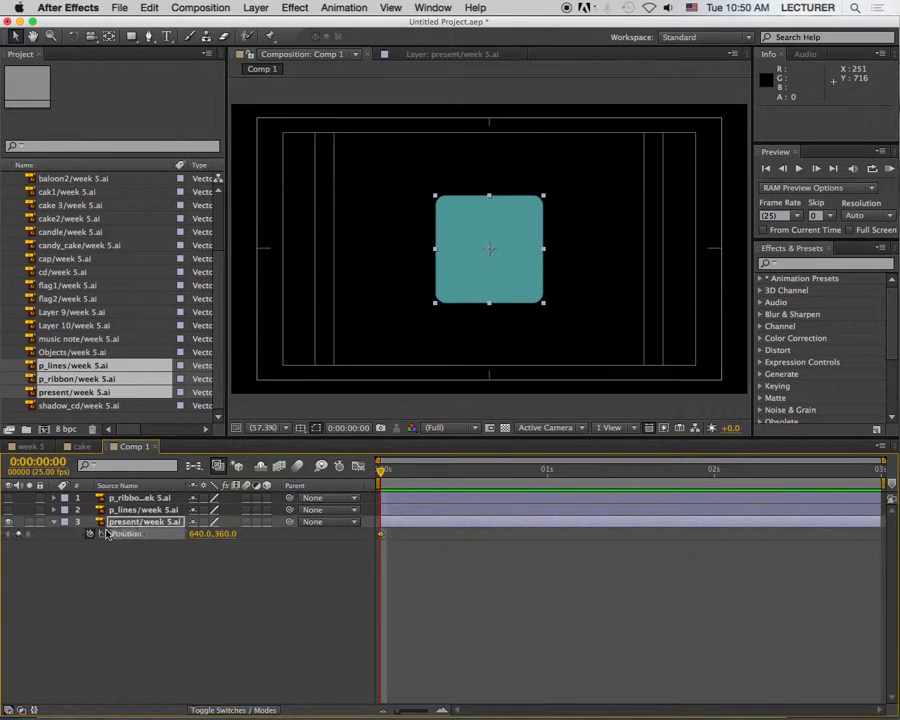
key(r)
key(shift+p)
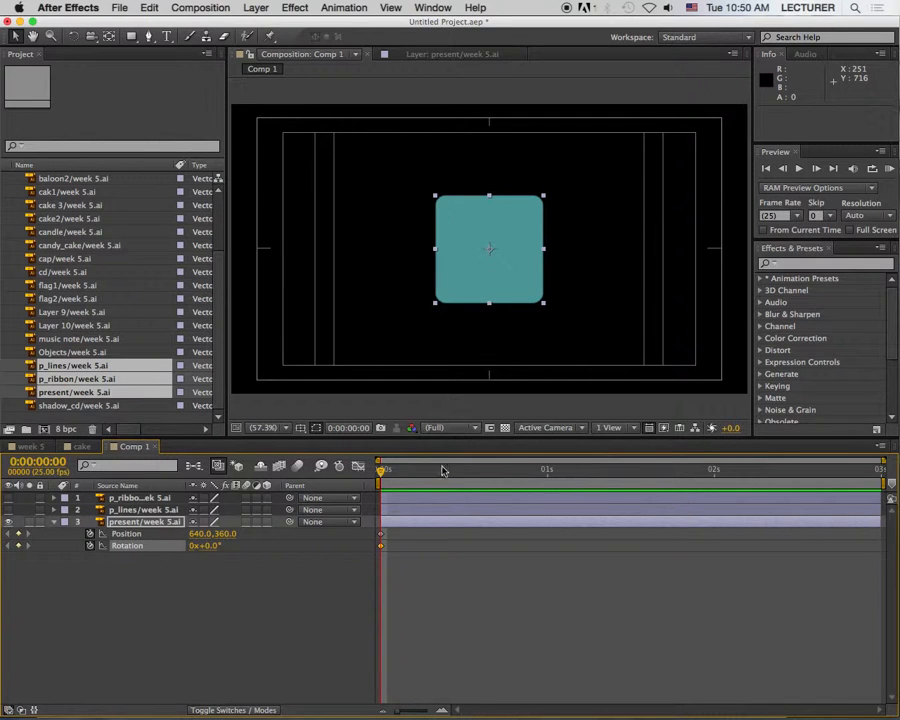
key(space)
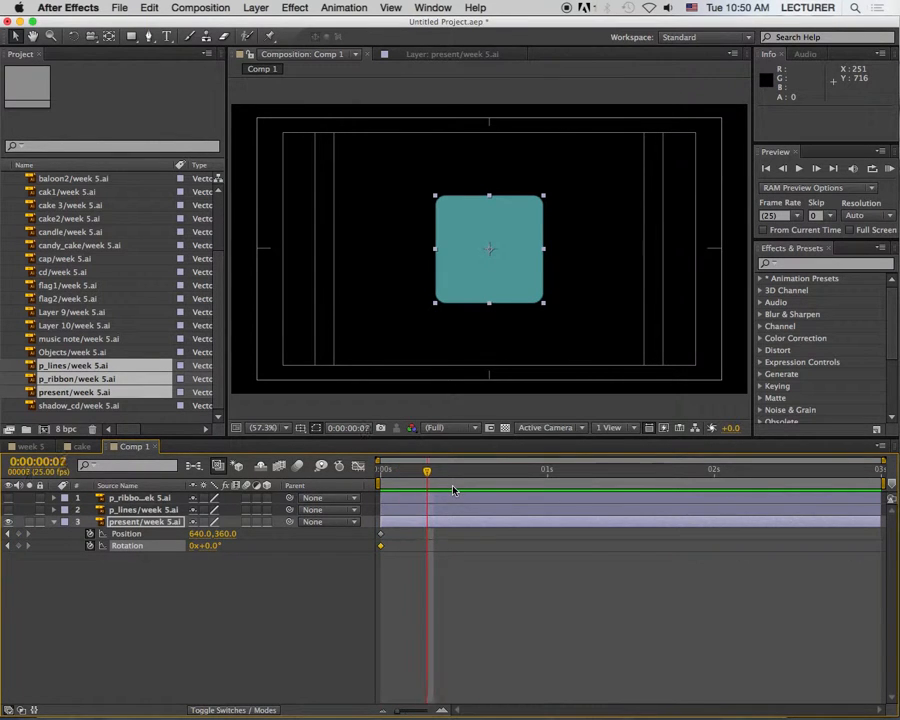
drag(393, 537, 448, 539)
Step: At 0:00:00:00, move the present straight up out of the frame to a position of about 640, -161
drag(447, 470, 381, 470)
key(space)
drag(515, 234, 504, 149)
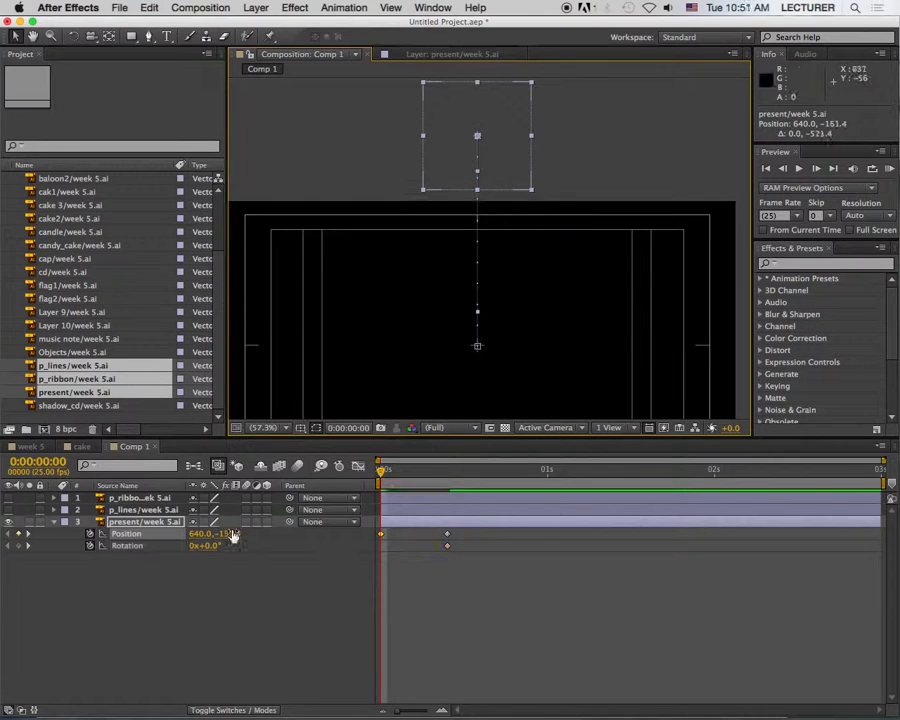
Step: Set the present layer's rotation to 3 full revolutions at 0:00:00:00
click(196, 559)
click(194, 546)
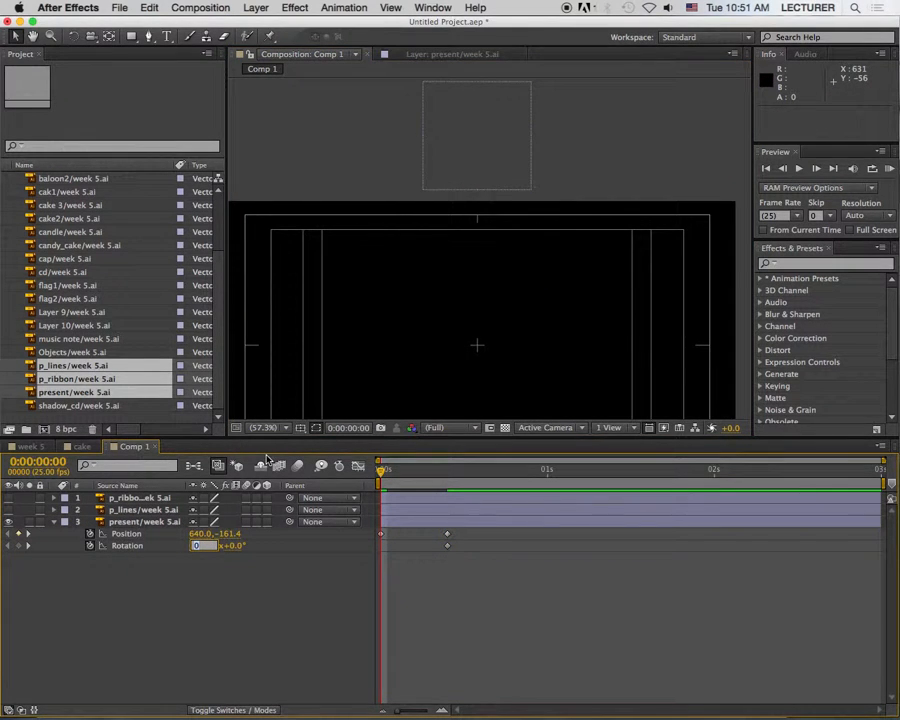
text(3)
key(Return)
scroll(500, 320, down, 5)
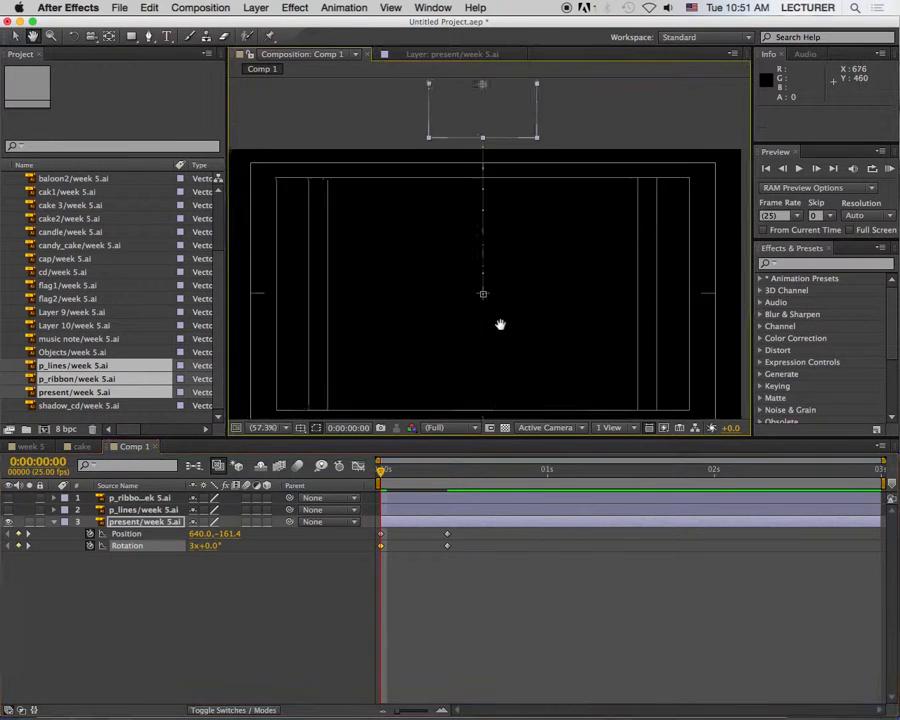
Step: Keyframe the present's scale at 0:00:00:10 and squash only its height to about 197% at 0:00:00:13
drag(385, 478, 450, 483)
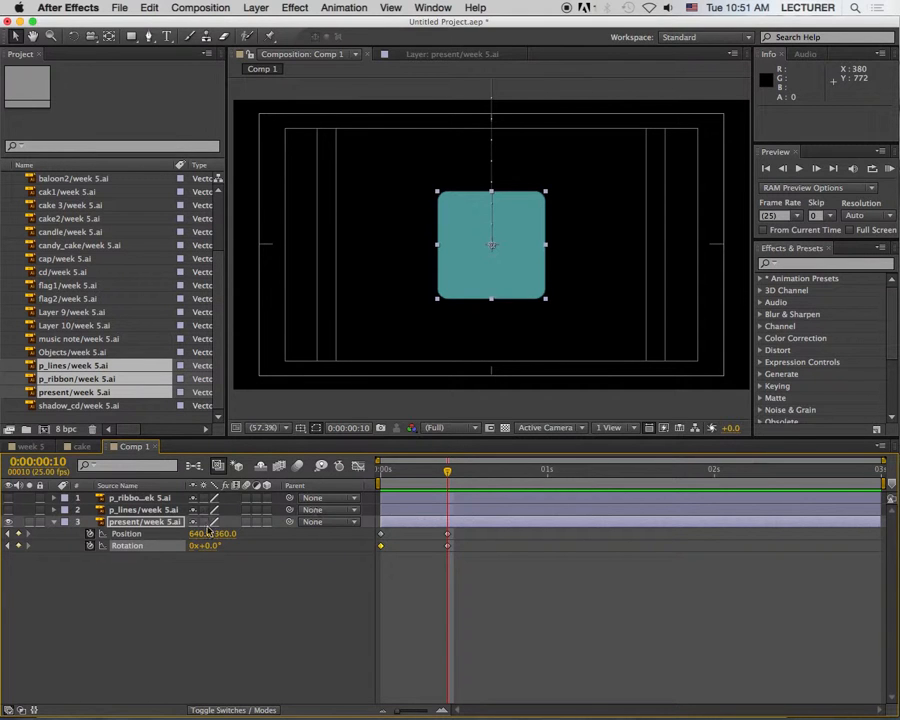
key(s)
click(91, 534)
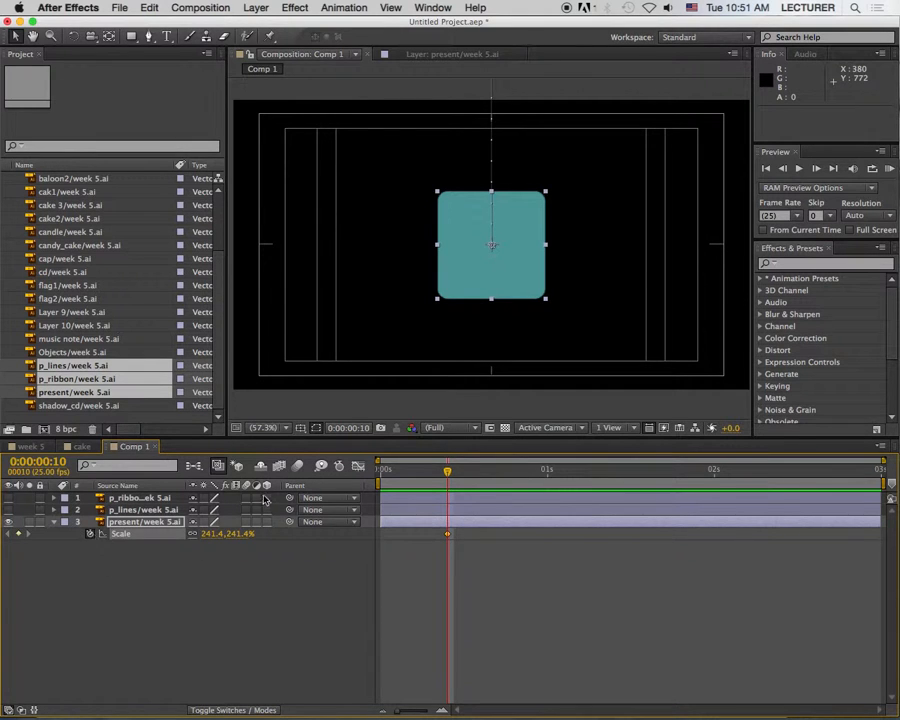
key(u)
key(Page_Down)
key(Page_Down)
key(Page_Down)
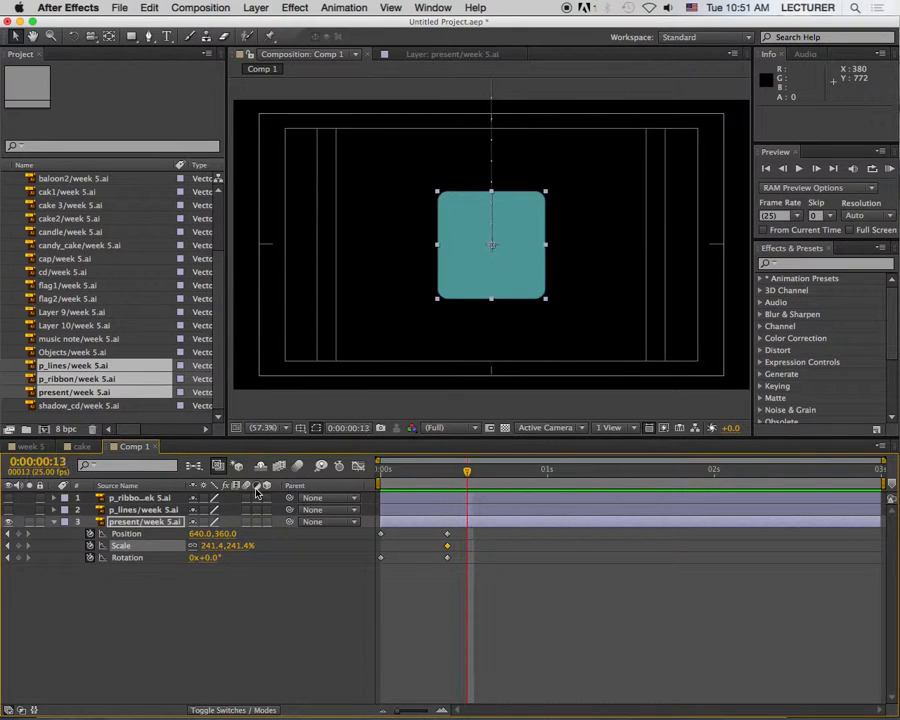
drag(492, 197, 490, 203)
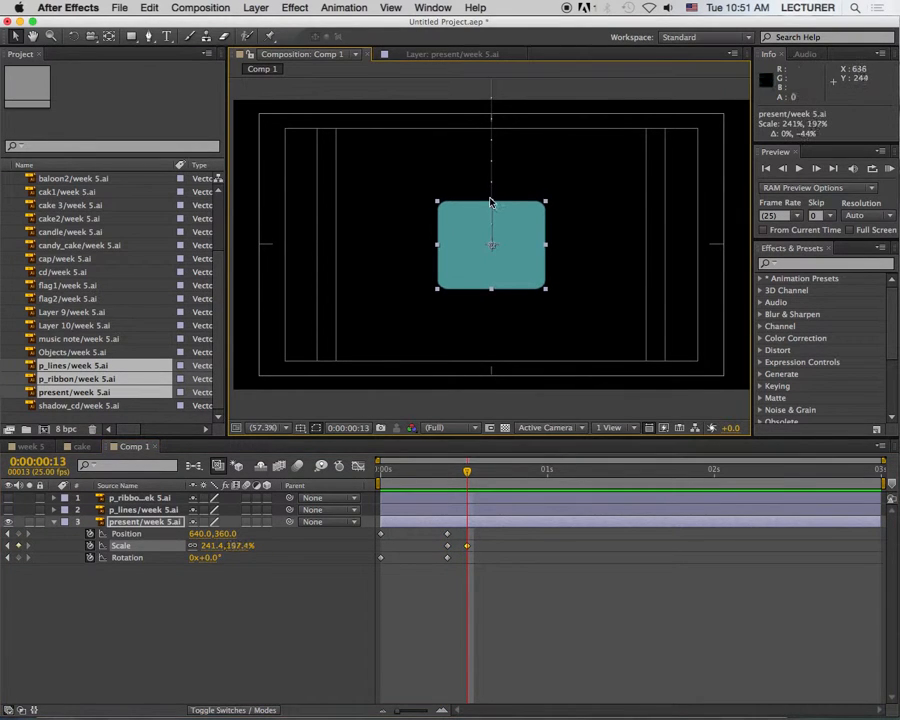
Step: Copy the present's first scale keyframe to 0:00:00:16 to restore its full height
key(Page_Down)
key(Page_Down)
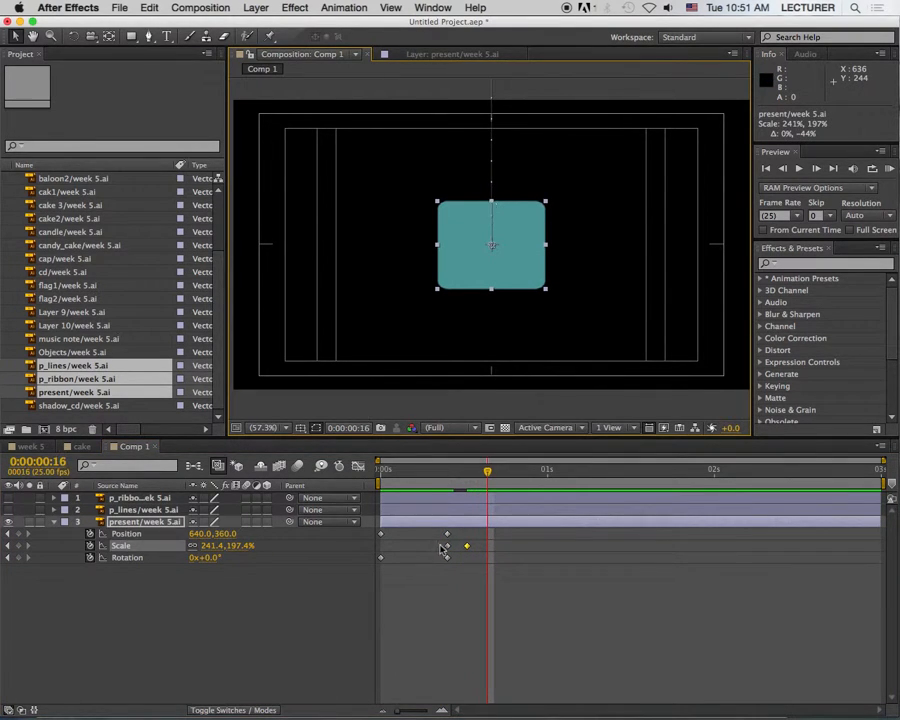
click(446, 547)
key(ctrl+c)
key(ctrl+v)
Step: Shorten the work area to end at 1 second and play a RAM preview of the present's animation
mouse_move(487, 477)
mouse_down()
mouse_move(386, 470)
mouse_move(490, 493)
mouse_up()
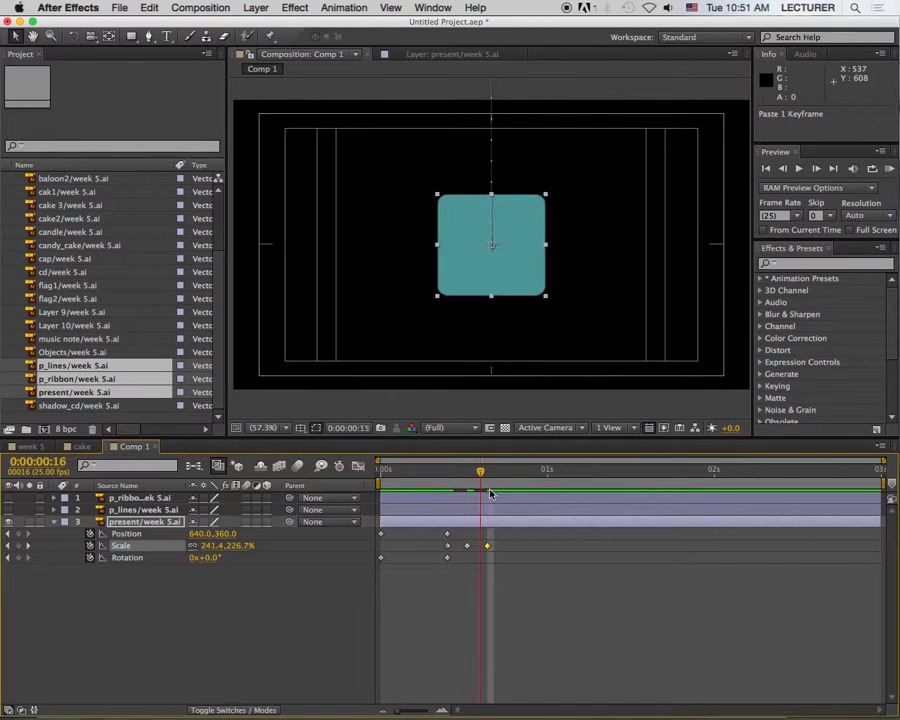
key(Home)
drag(883, 484, 548, 484)
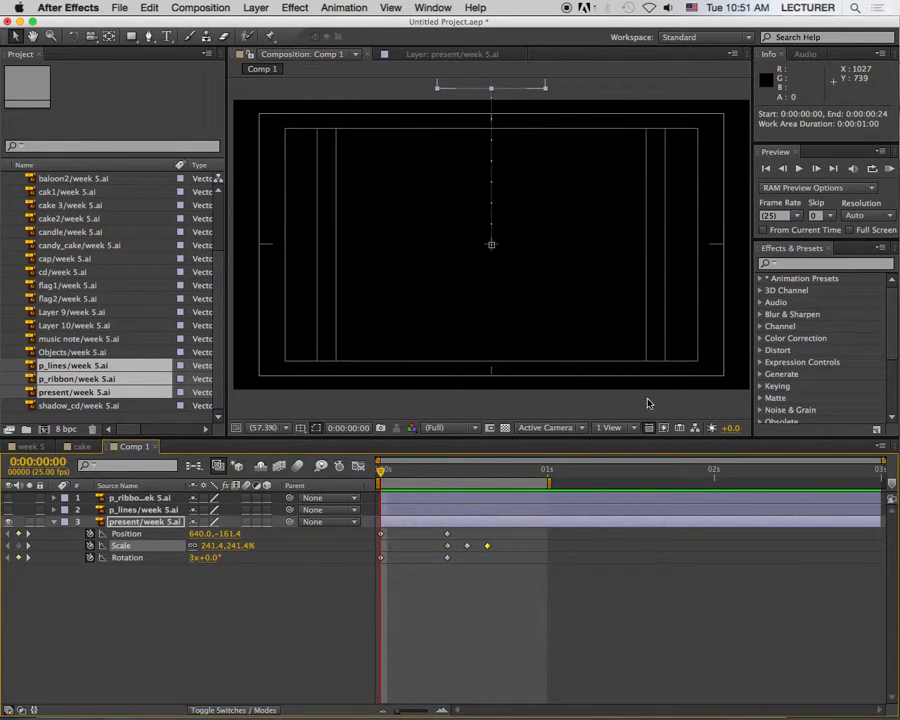
click(889, 168)
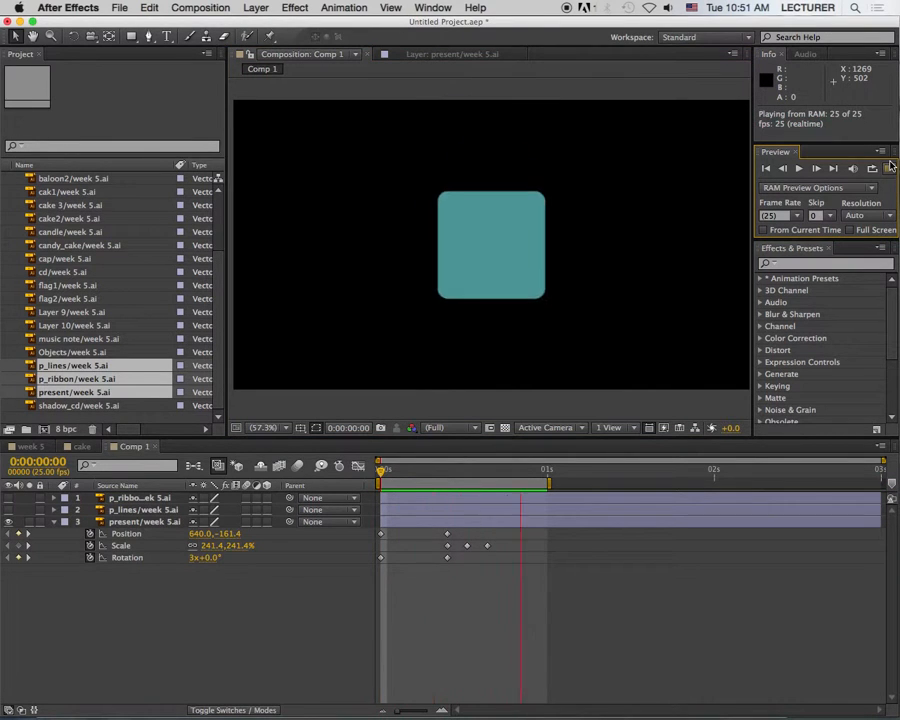
Step: Make the p_lines layer visible at 0:00:00:10 and select it
drag(527, 470, 448, 485)
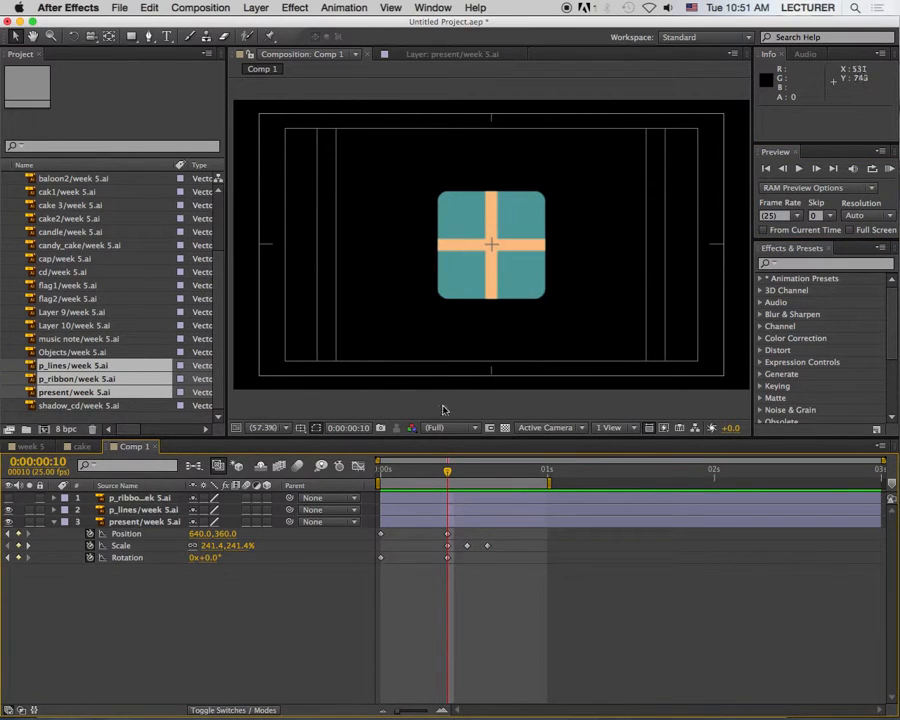
click(145, 510)
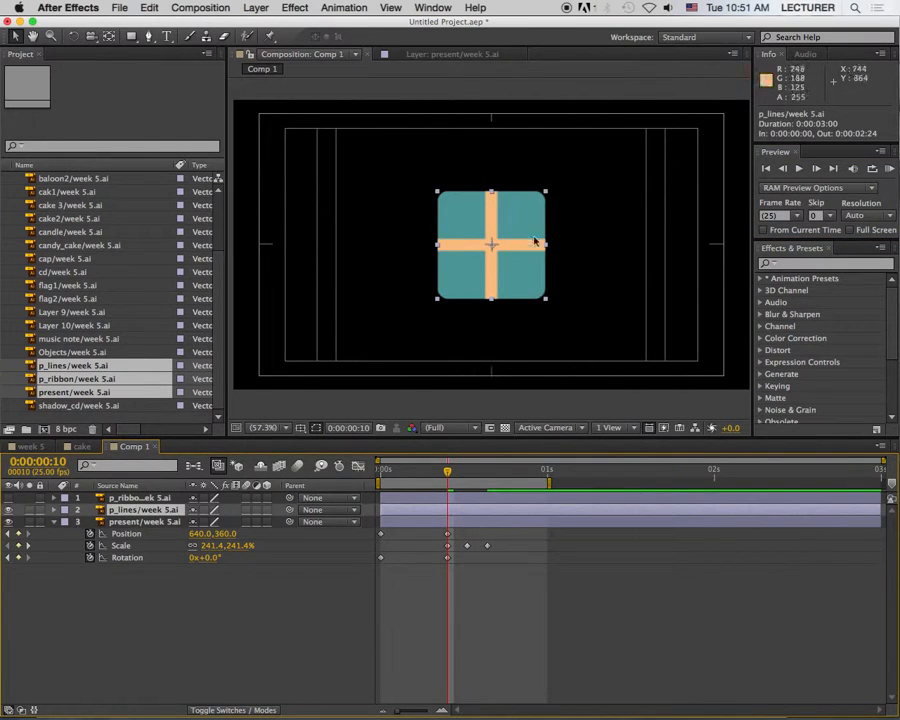
Step: Try scaling the p_lines layer down from its corner and undo the change
drag(546, 190, 529, 215)
key(super+z)
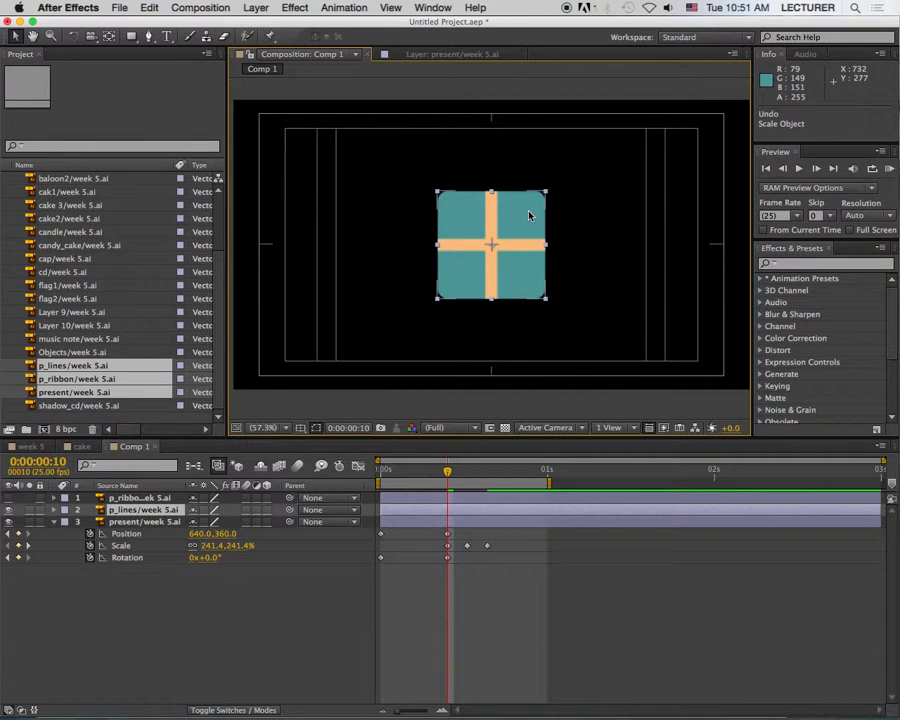
Step: Try a rectangular mask covering the whole p_lines layer, undoing and redoing it
key(q)
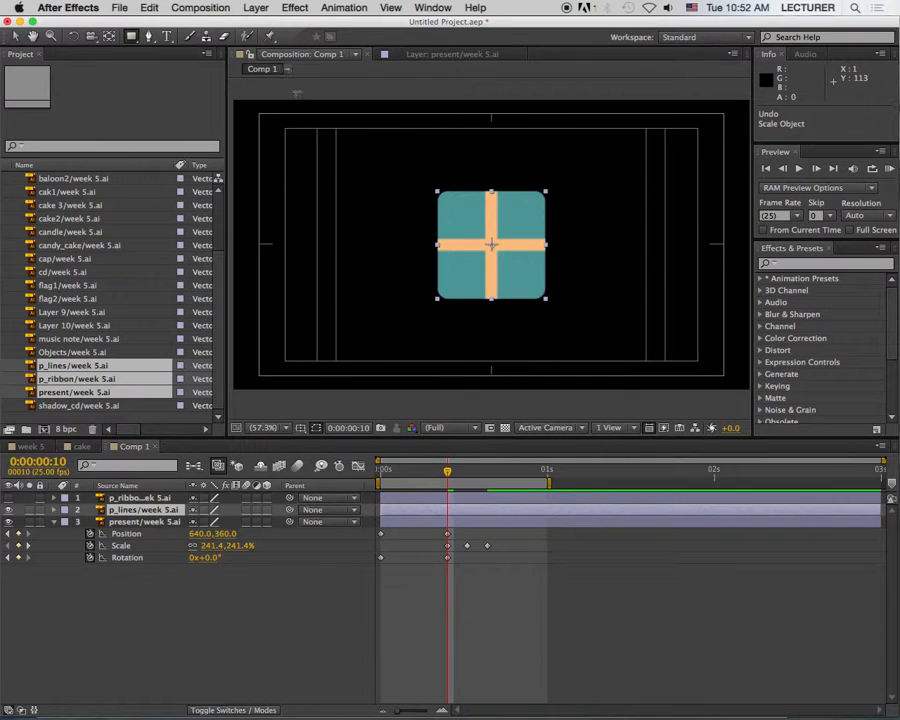
drag(437, 191, 549, 298)
key(super+z)
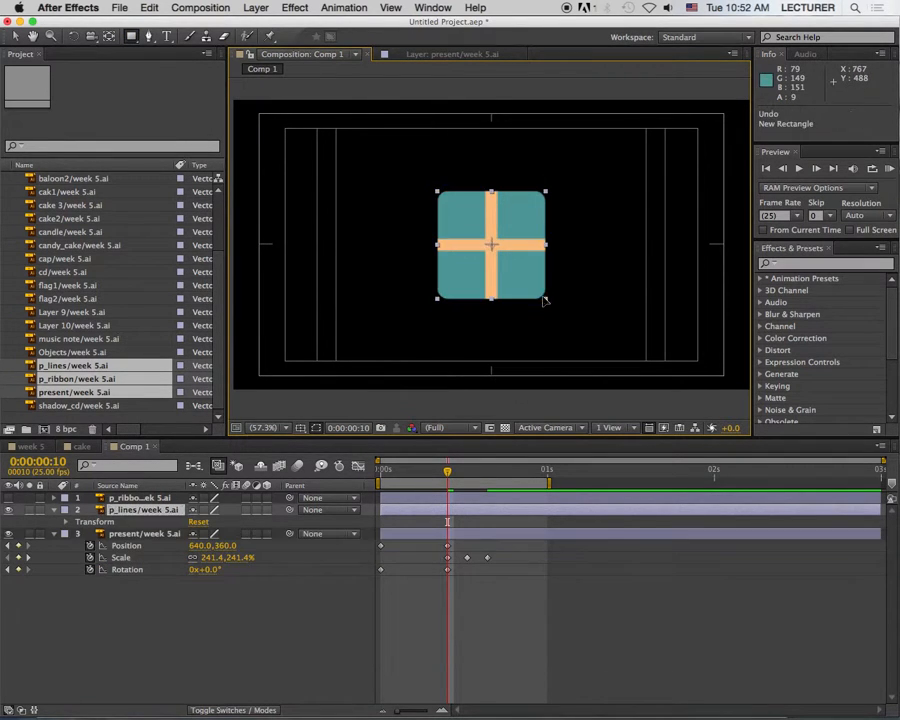
key(super+shift+z)
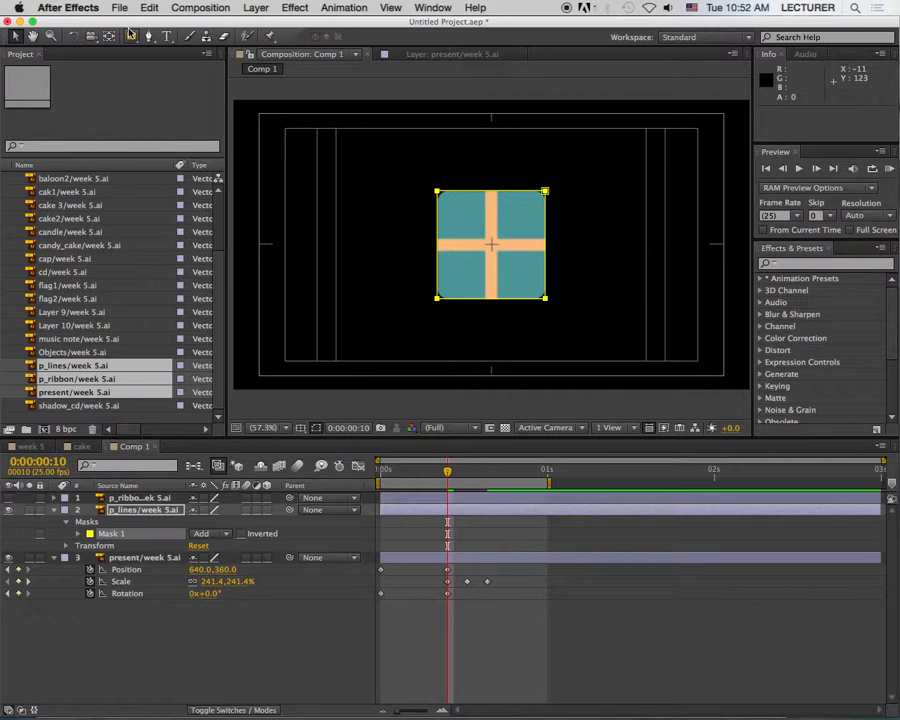
Step: Undo the rectangular mask, try an elliptical mask fitted to the p_lines layer, and undo that too
mouse_move(141, 43)
mouse_down()
mouse_move(158, 50)
mouse_move(142, 46)
mouse_move(146, 60)
mouse_up()
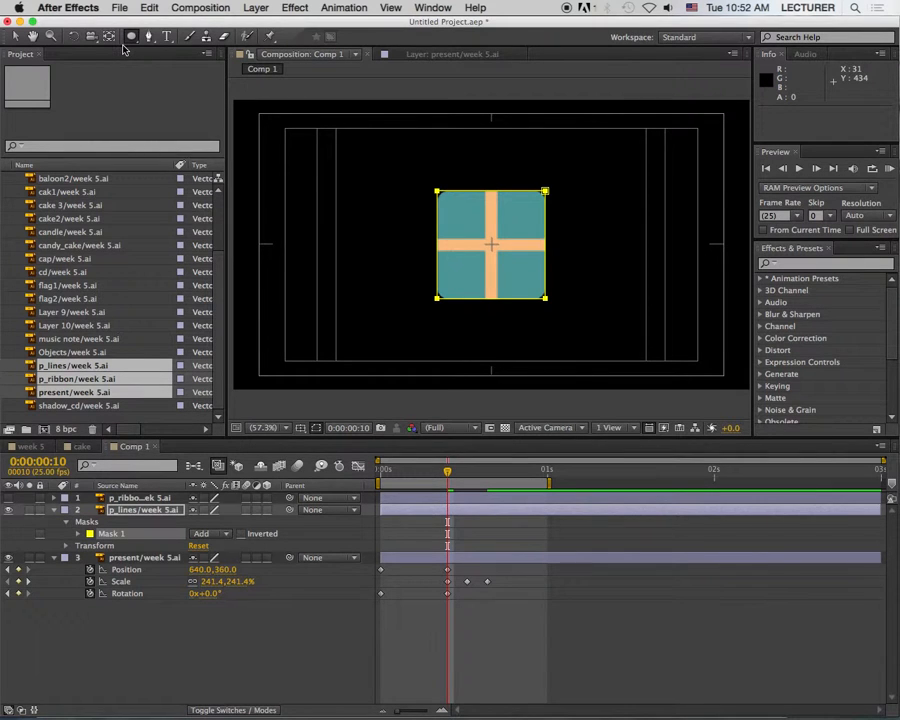
key(super+z)
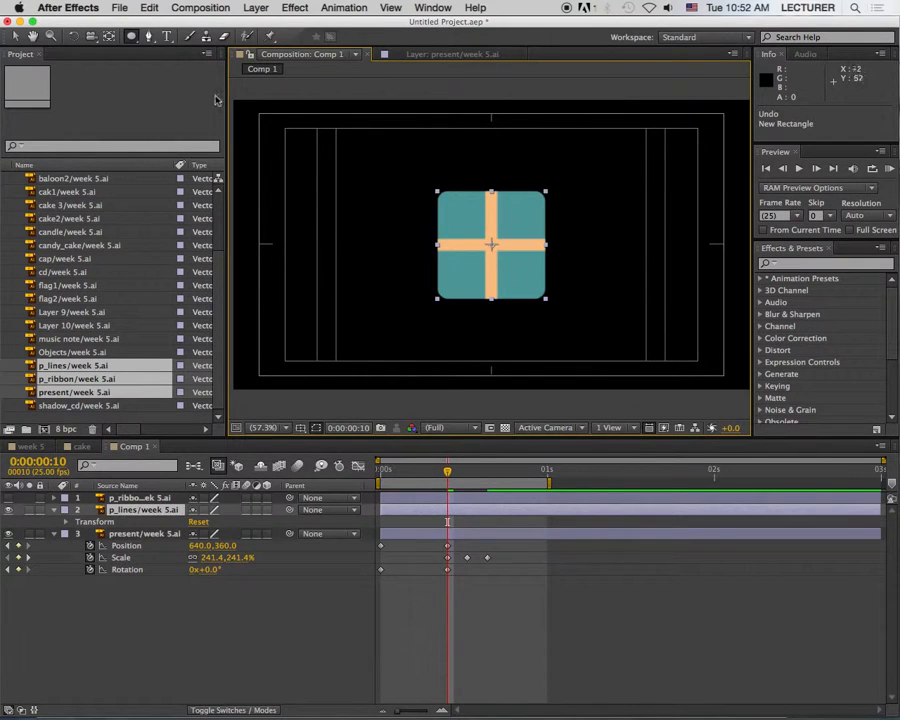
double_click(133, 40)
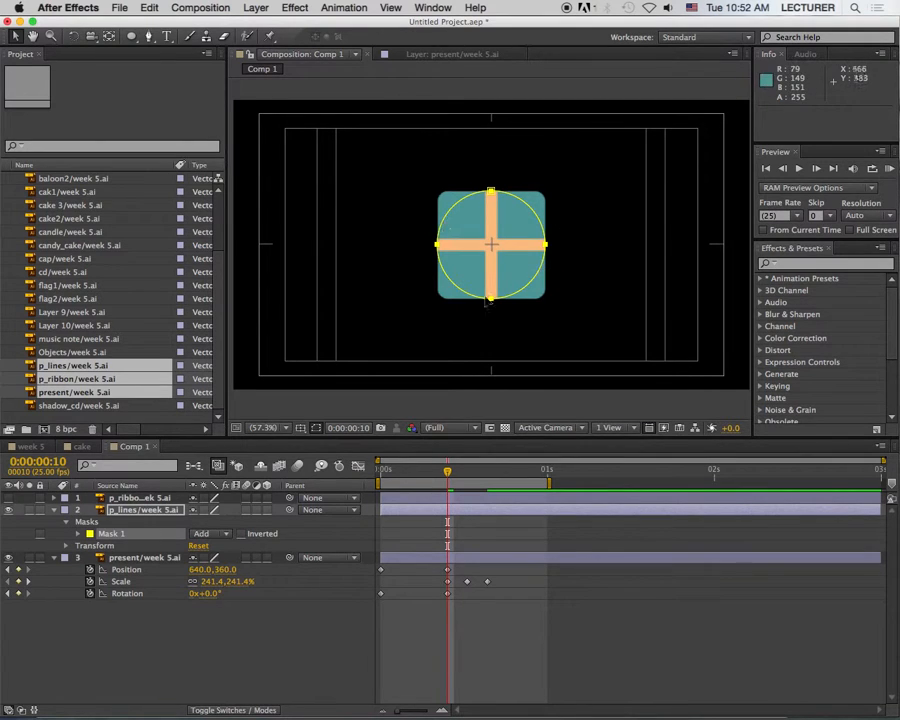
key(super+z)
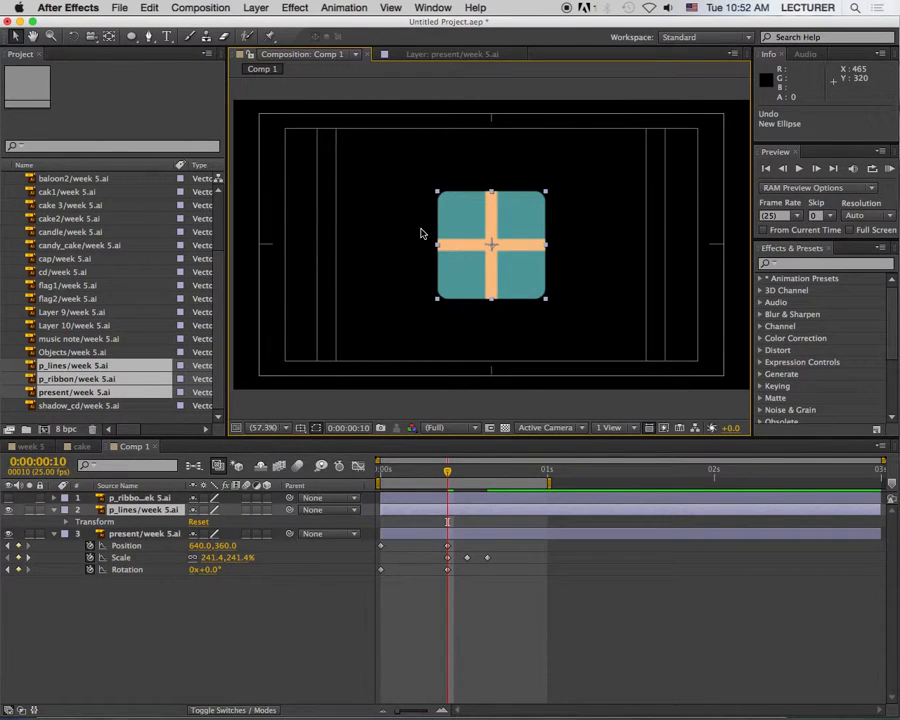
Step: Switch to the Rectangle tool and look over the p_lines layer's transform properties and visibility
drag(133, 36, 145, 36)
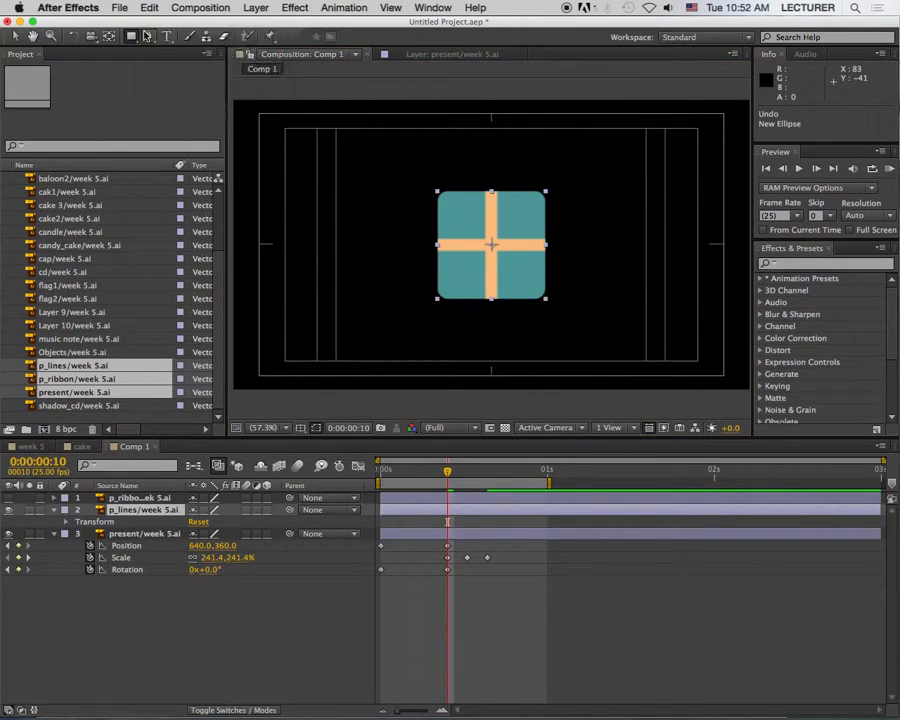
click(66, 522)
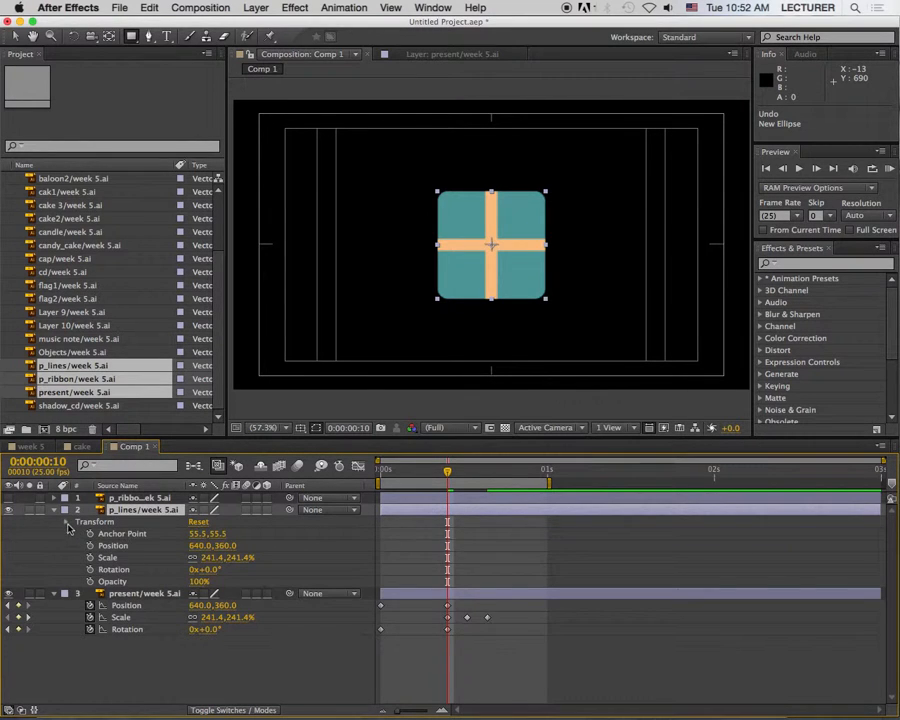
click(66, 522)
click(10, 510)
click(10, 510)
Step: Try a rectangular mask fitted to the whole p_lines layer and undo it
double_click(131, 37)
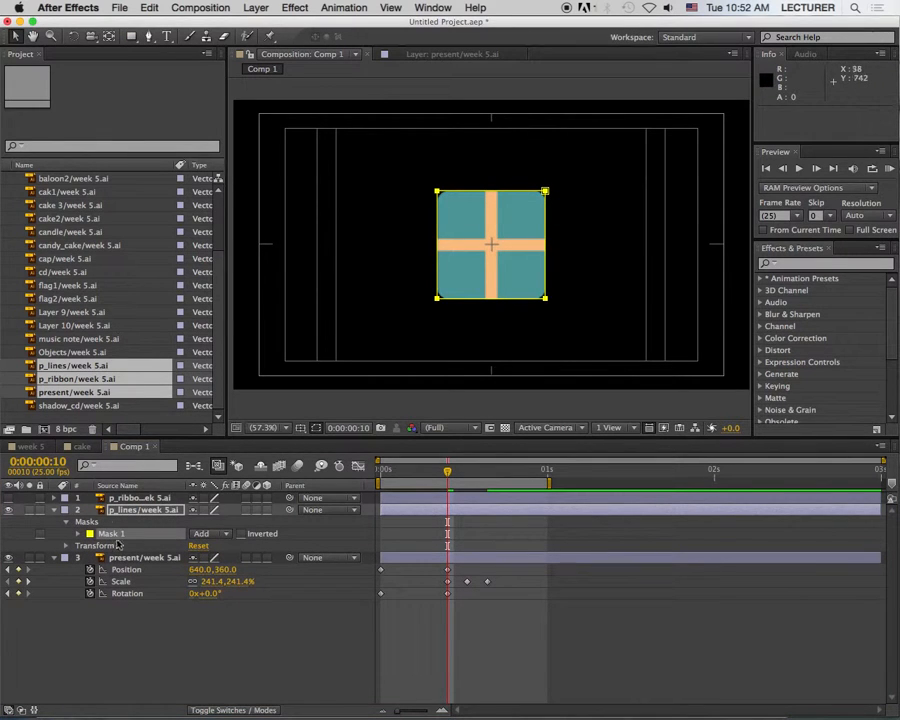
click(90, 522)
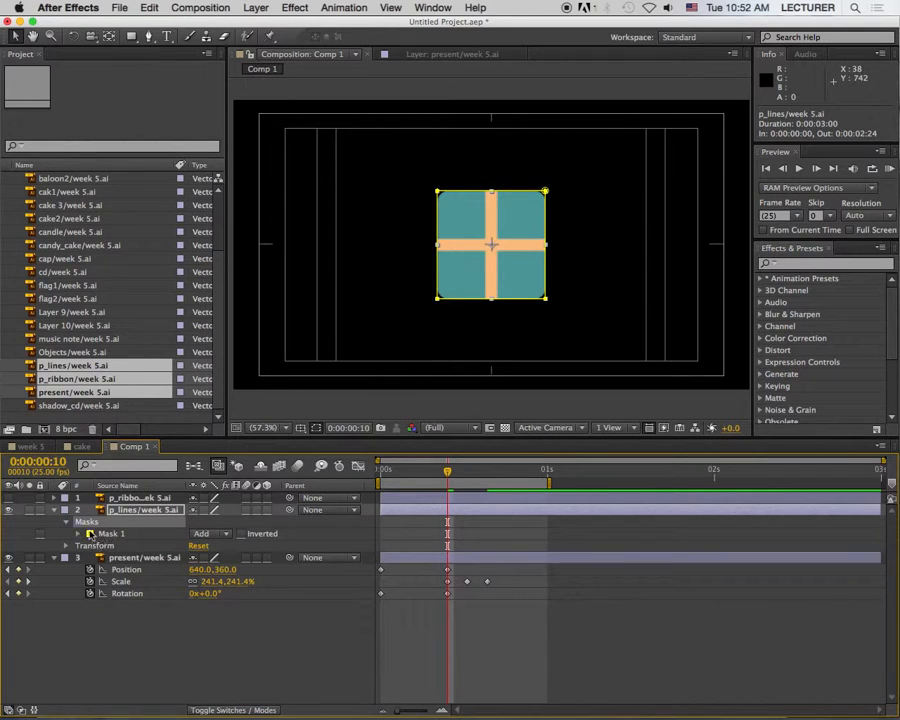
click(66, 522)
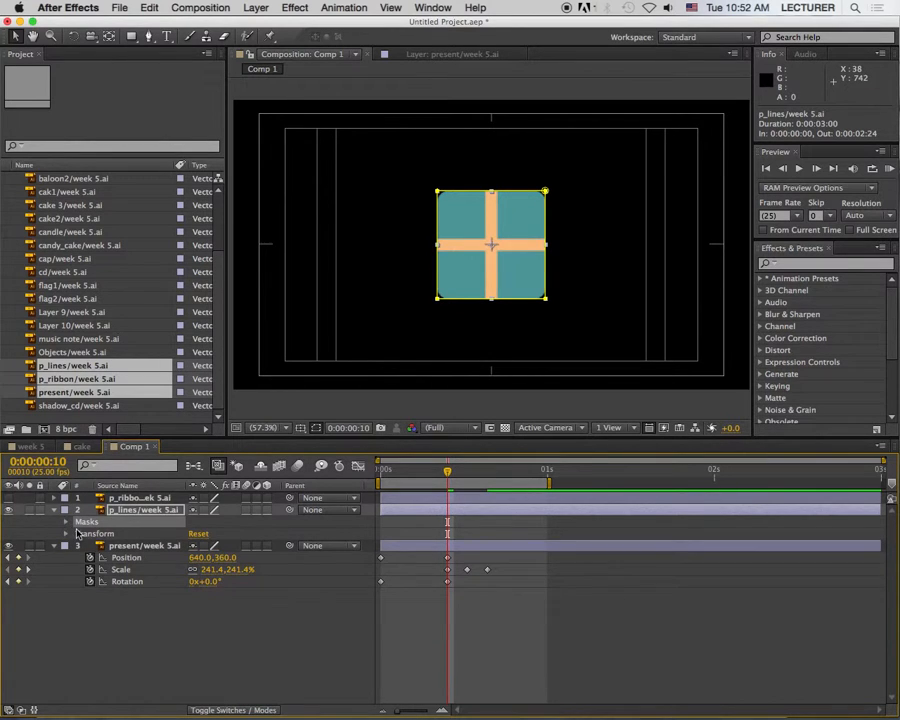
key(super+z)
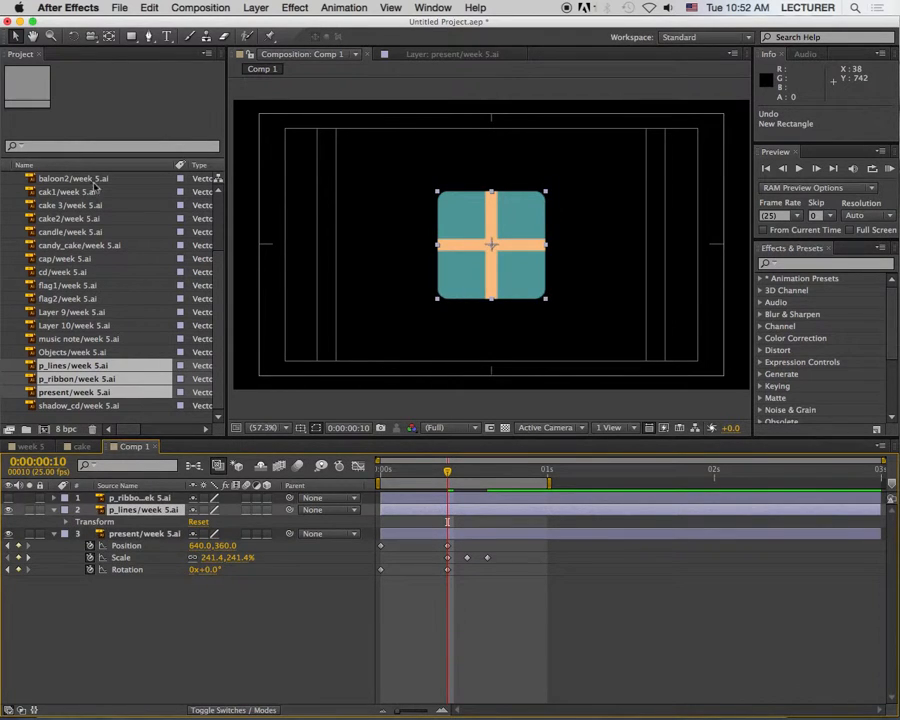
Step: Add a rectangular mask fitted to the p_lines layer and set a Mask Path keyframe at 0:00:00:16
double_click(131, 37)
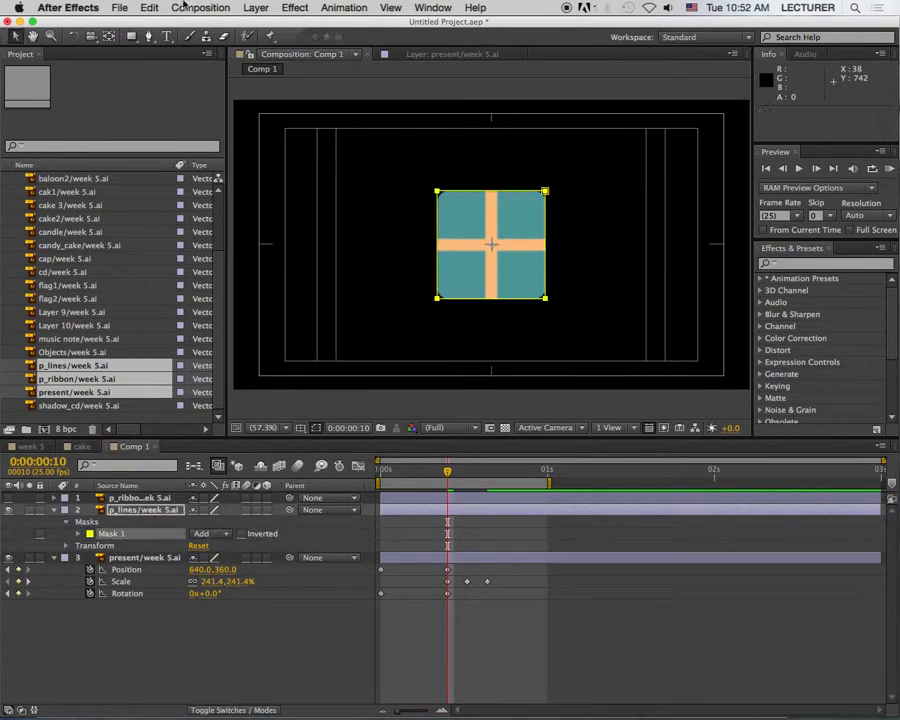
click(79, 535)
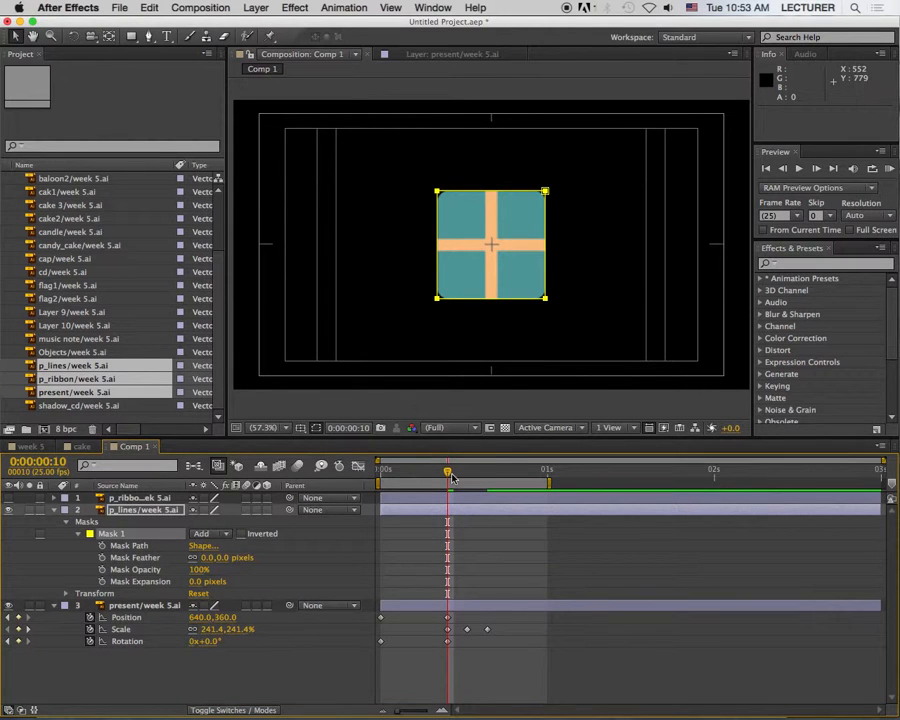
drag(446, 480, 490, 490)
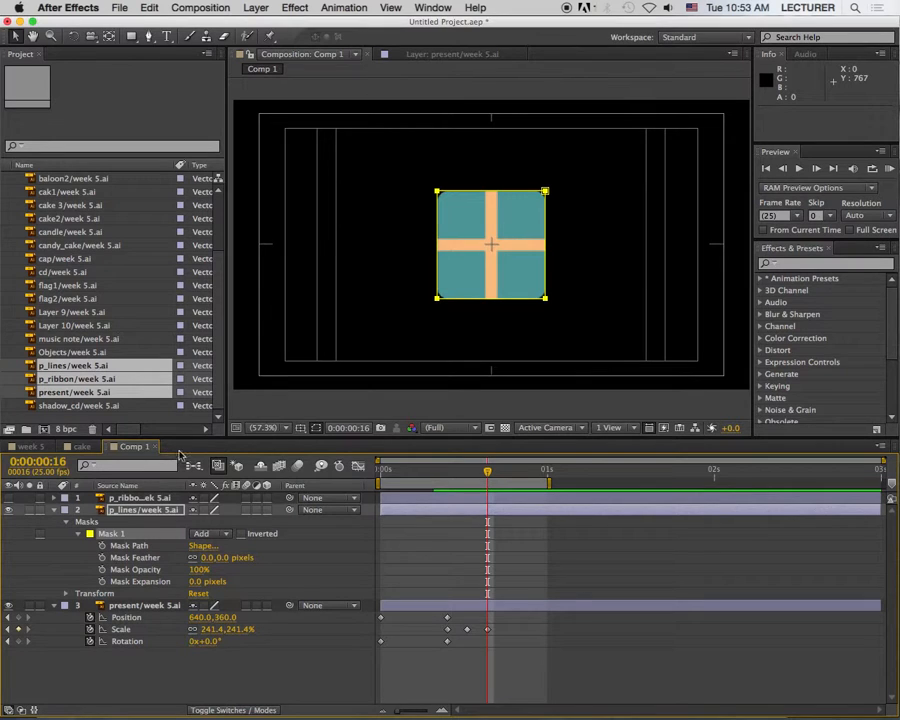
click(102, 546)
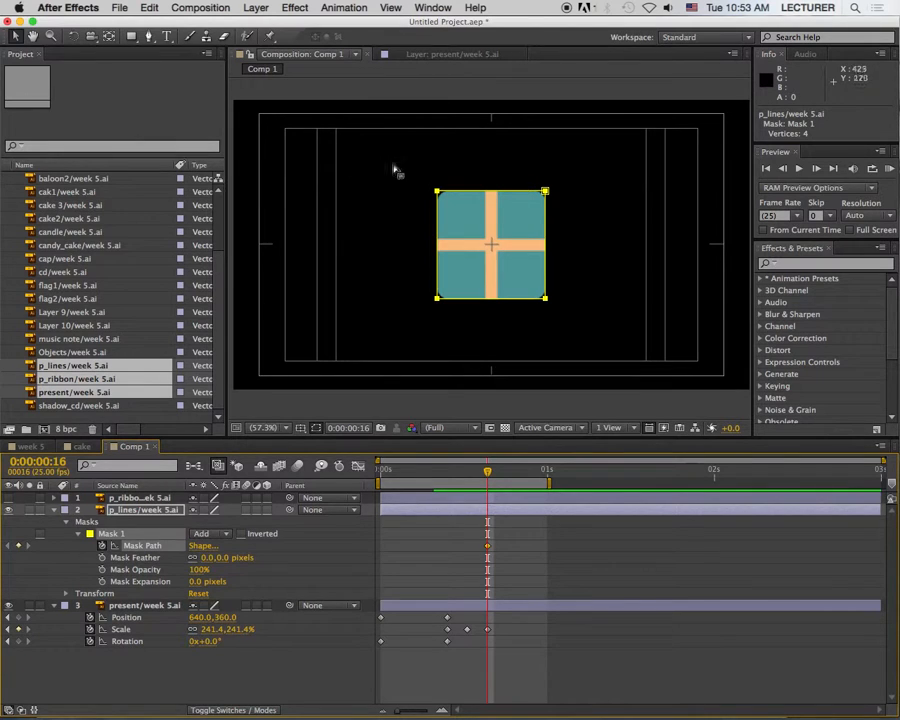
Step: Try pulling the upper-right corner point of the p_lines mask inward and undo the path edit
click(535, 199)
click(545, 191)
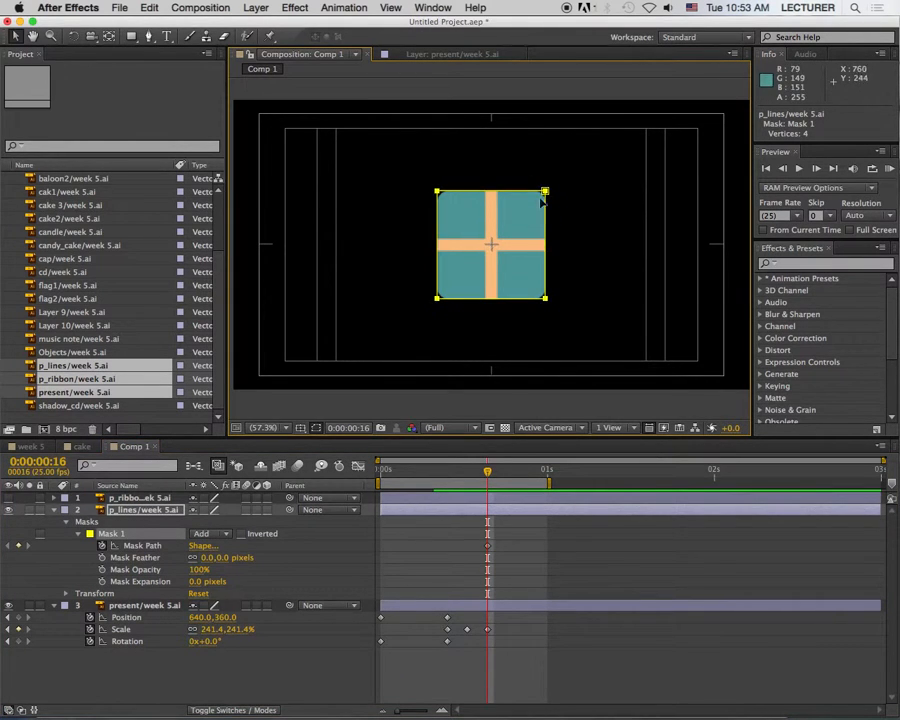
drag(545, 192, 506, 232)
key(super+z)
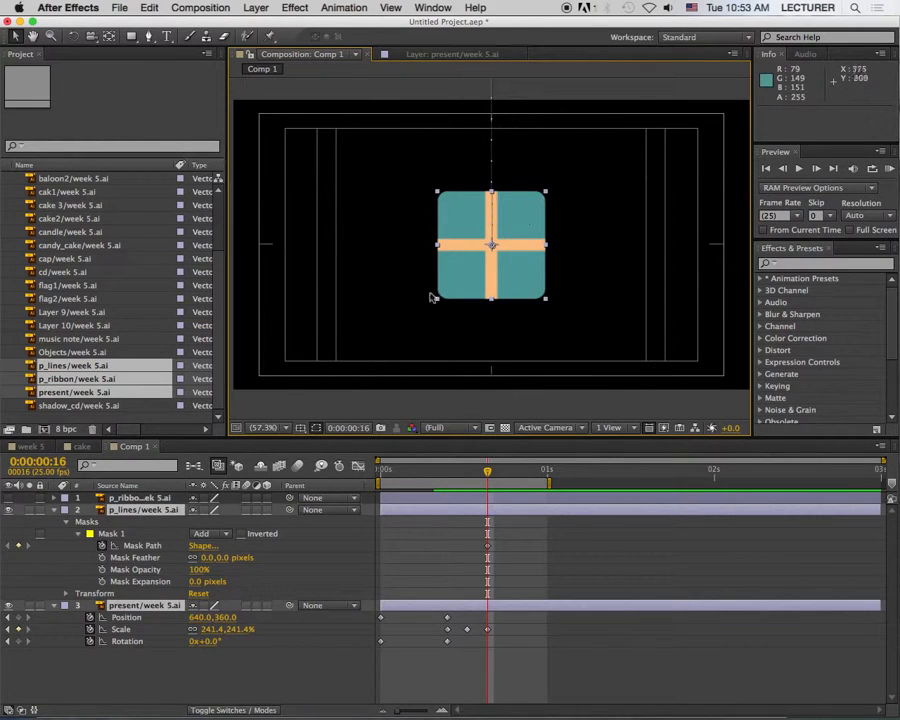
click(545, 191)
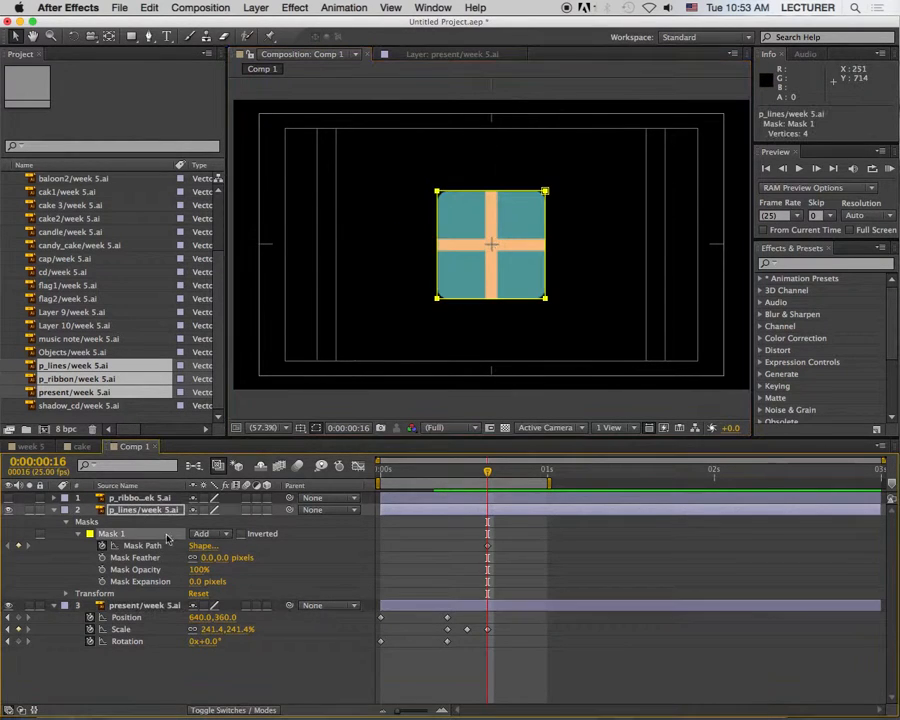
click(543, 193)
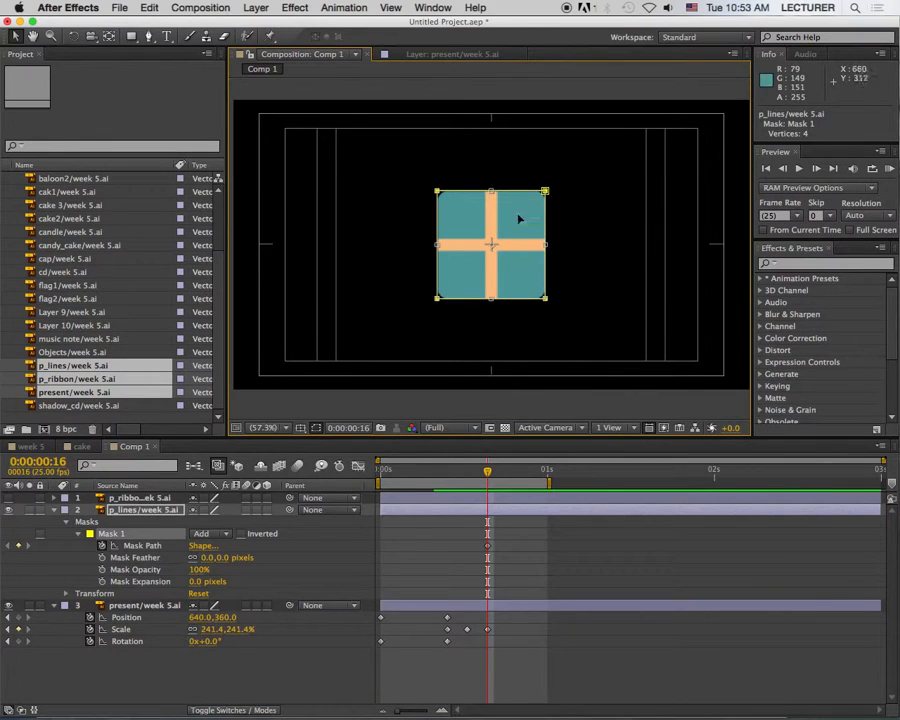
click(566, 180)
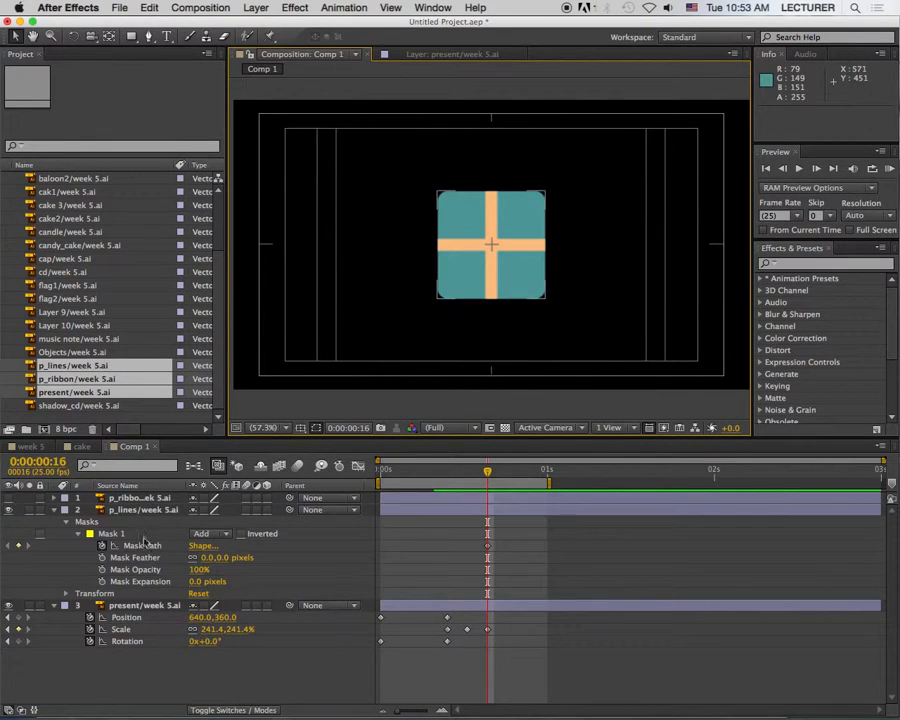
click(147, 541)
drag(544, 192, 514, 226)
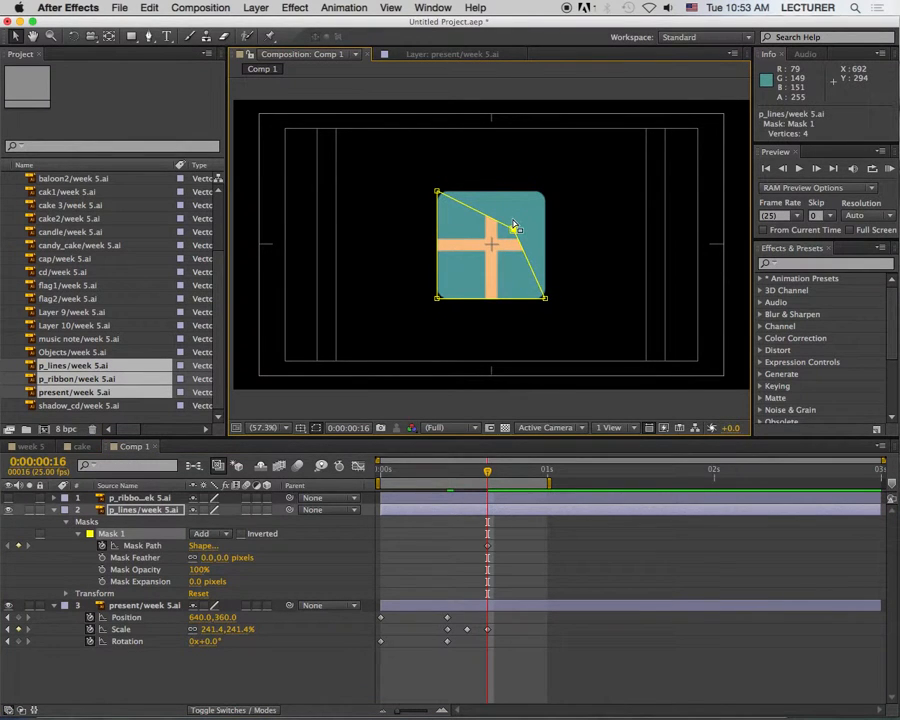
key(super+z)
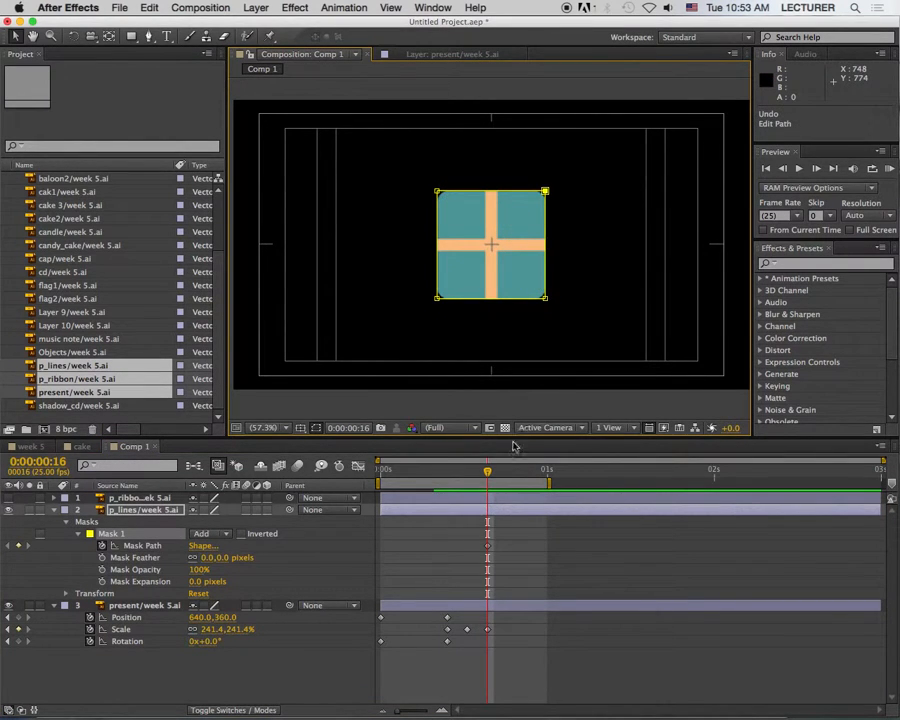
Step: Copy the p_lines Mask Path keyframe and paste it at 0:00:01:01
drag(507, 540, 478, 559)
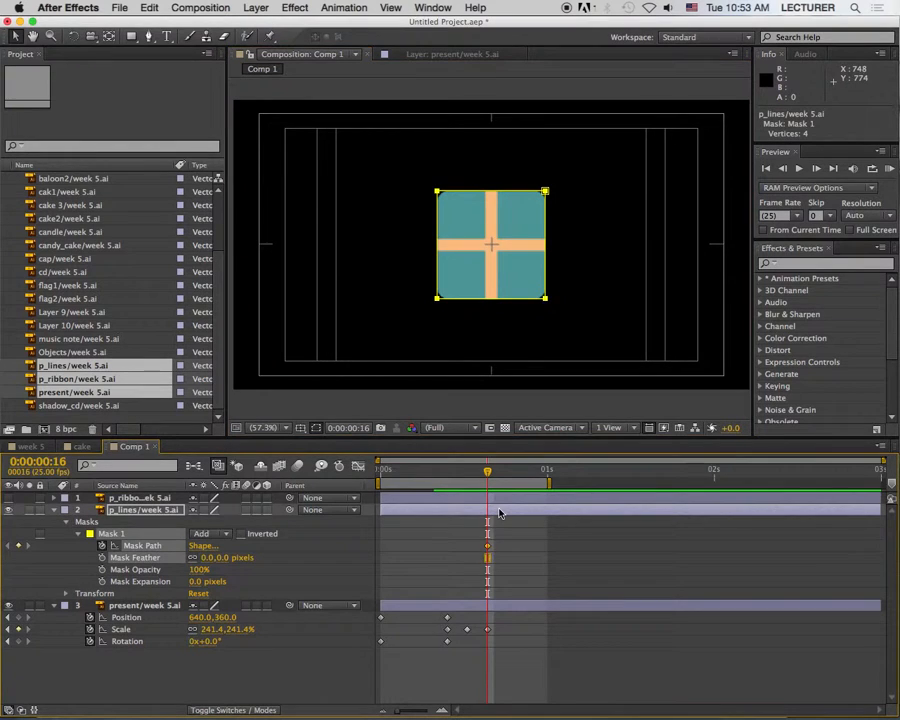
key(space)
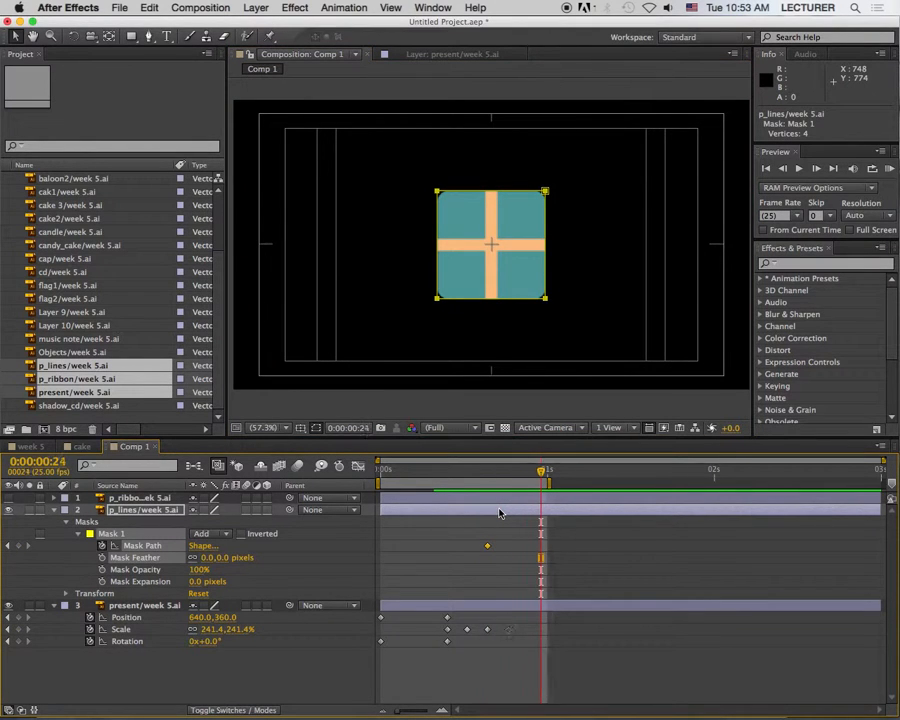
key(super+v)
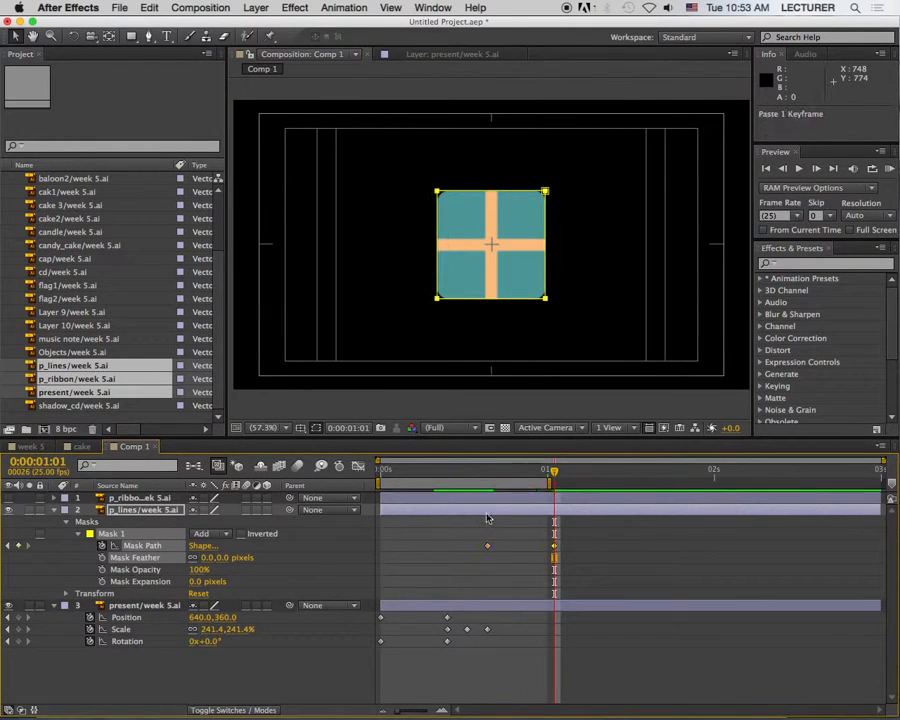
Step: At 0:00:00:16, scale the p_lines mask down to about 1.9% at the box's centre
key(Page_Up)
key(Page_Up)
key(j)
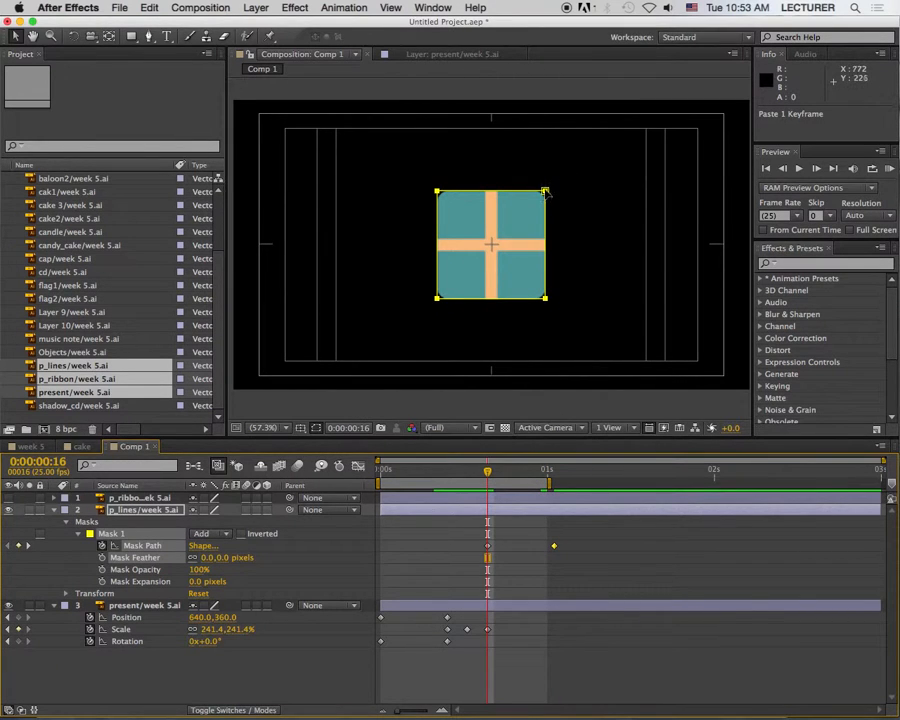
click(545, 191)
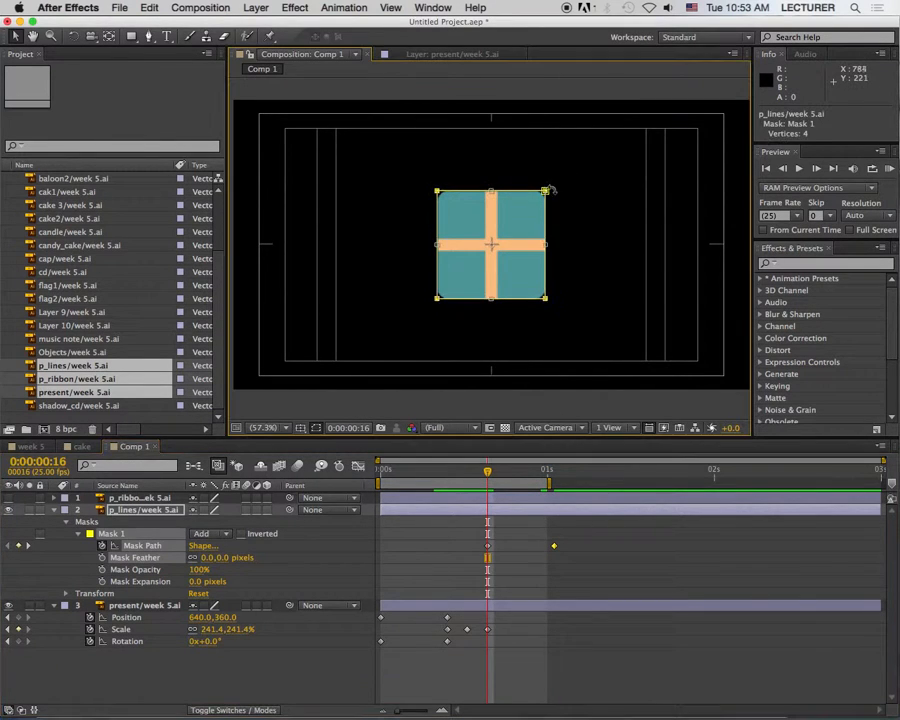
drag(545, 191, 492, 242)
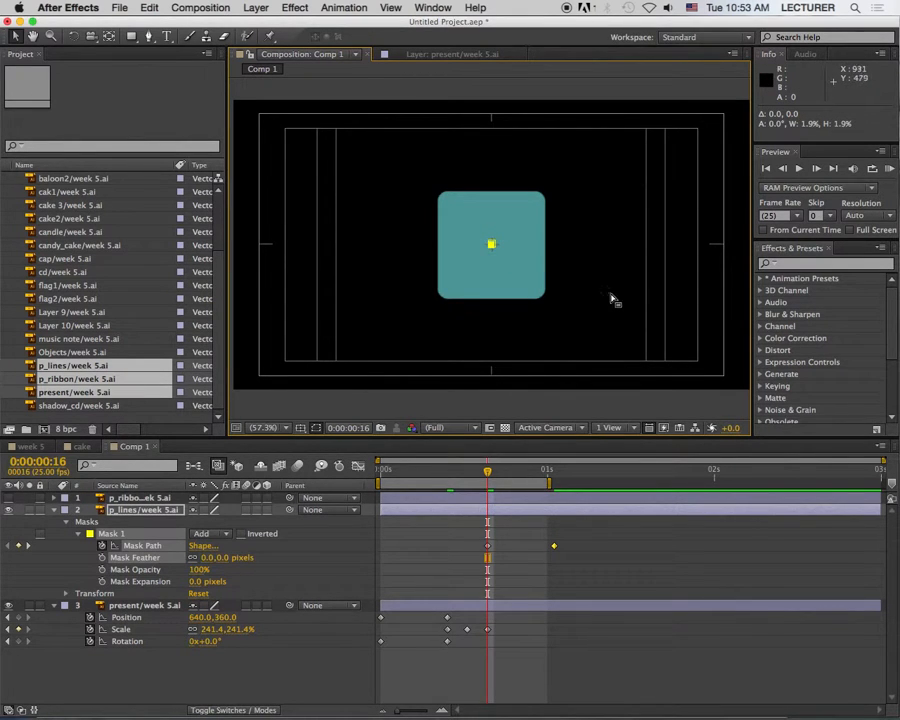
Step: Trim the start of the p_lines layer to 0:00:00:16
click(472, 478)
mouse_move(472, 478)
mouse_down()
mouse_move(384, 478)
mouse_move(569, 482)
mouse_move(466, 484)
mouse_move(493, 488)
mouse_move(487, 492)
mouse_up()
click(488, 514)
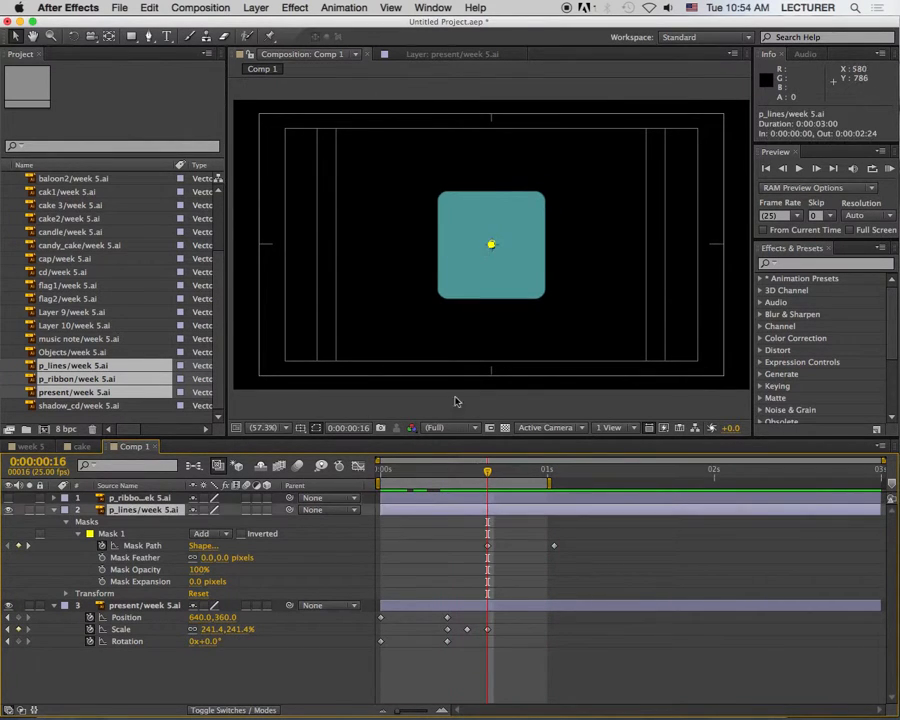
drag(383, 510, 488, 514)
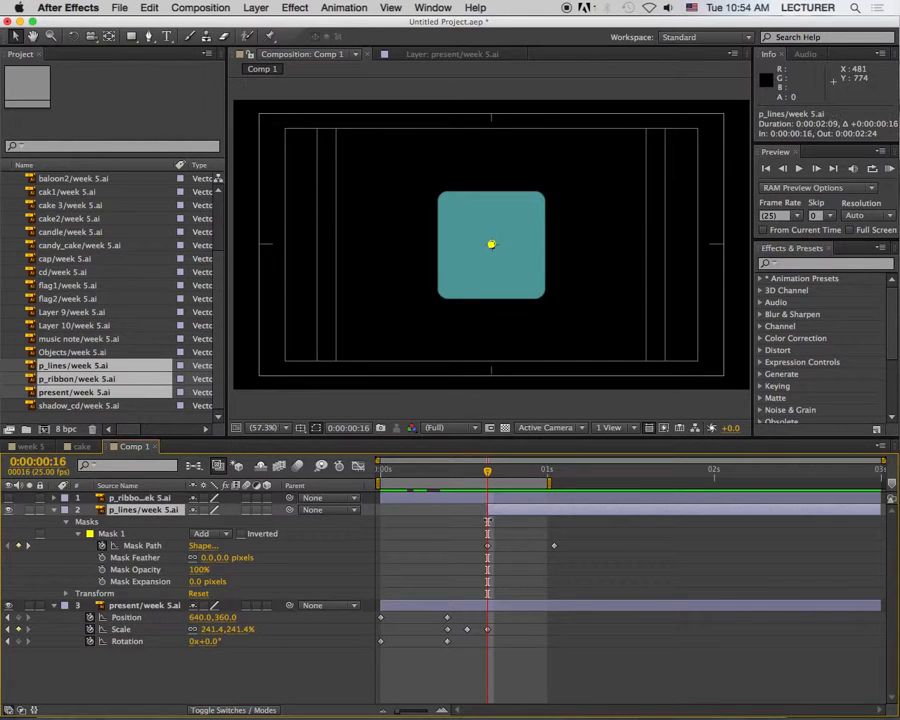
Step: Make the p_ribbon layer visible and set a Scale keyframe for it at 0:00:01:01
drag(490, 470, 550, 495)
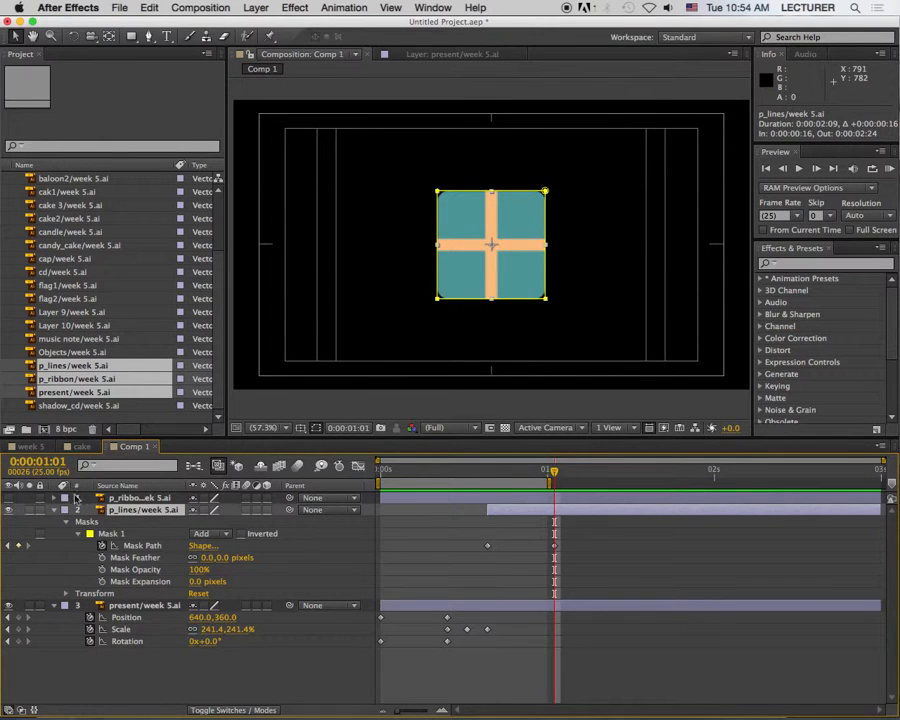
click(9, 498)
click(162, 498)
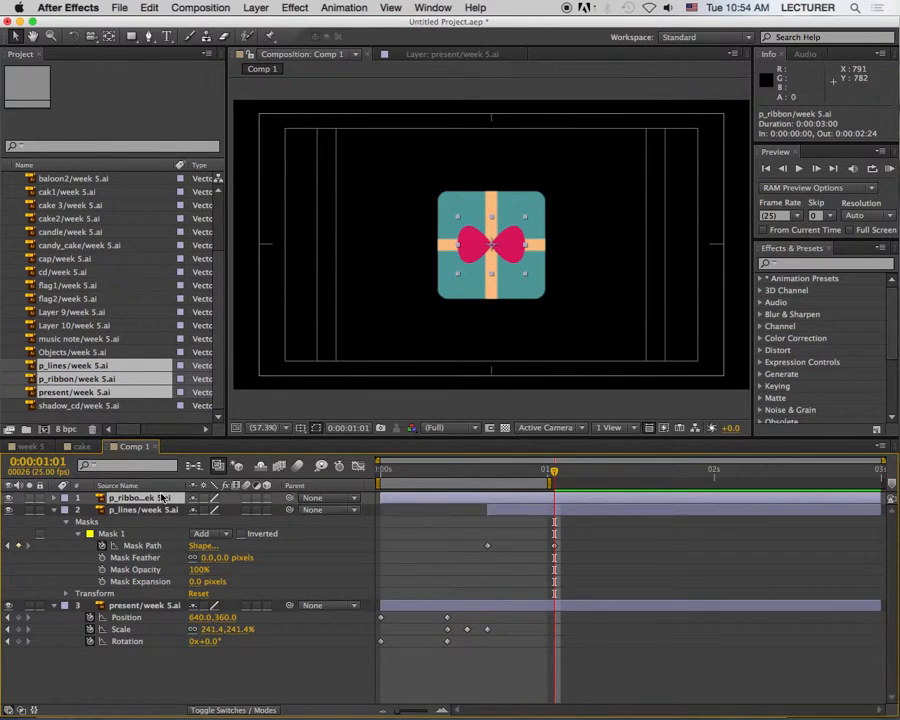
key(alt+shift+s)
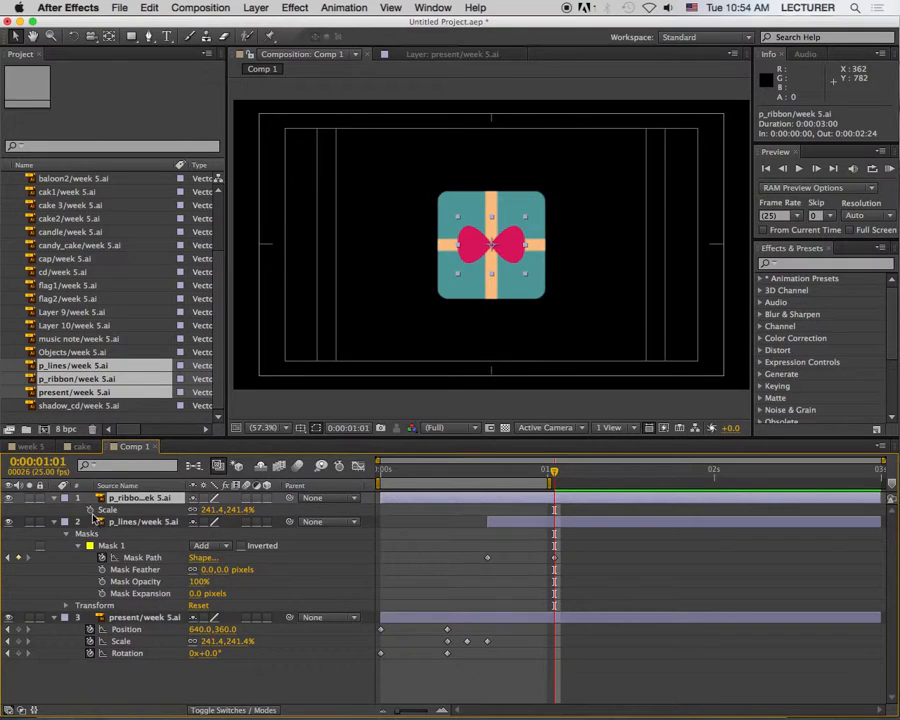
Step: Shift the p_ribbon layer four frames earlier and paste a copy of its Scale keyframe at 0:00:01:07
drag(567, 501, 528, 484)
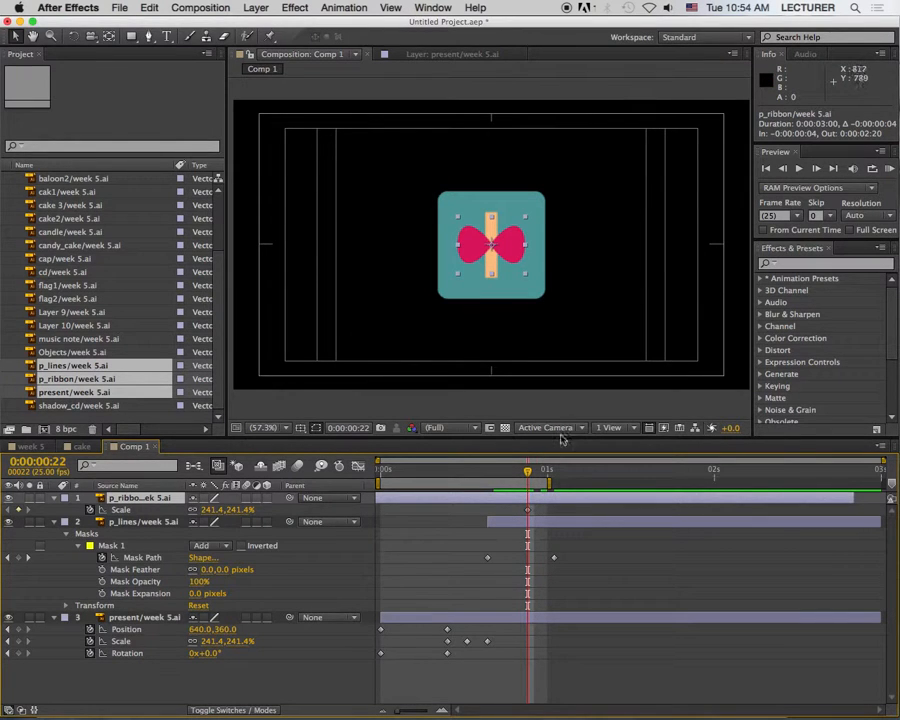
key(space)
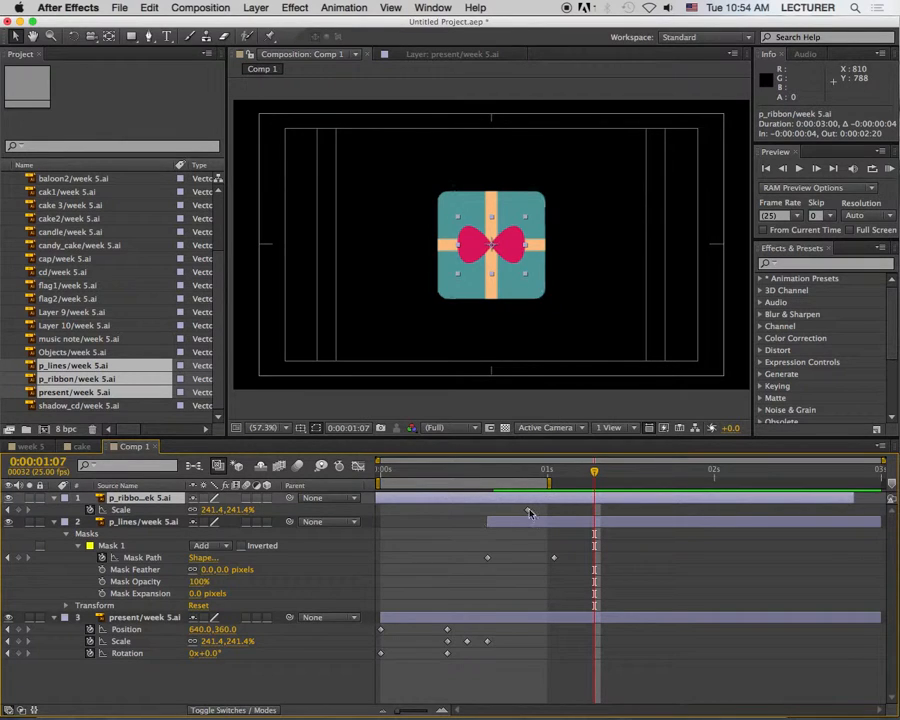
key(super+c)
key(super+v)
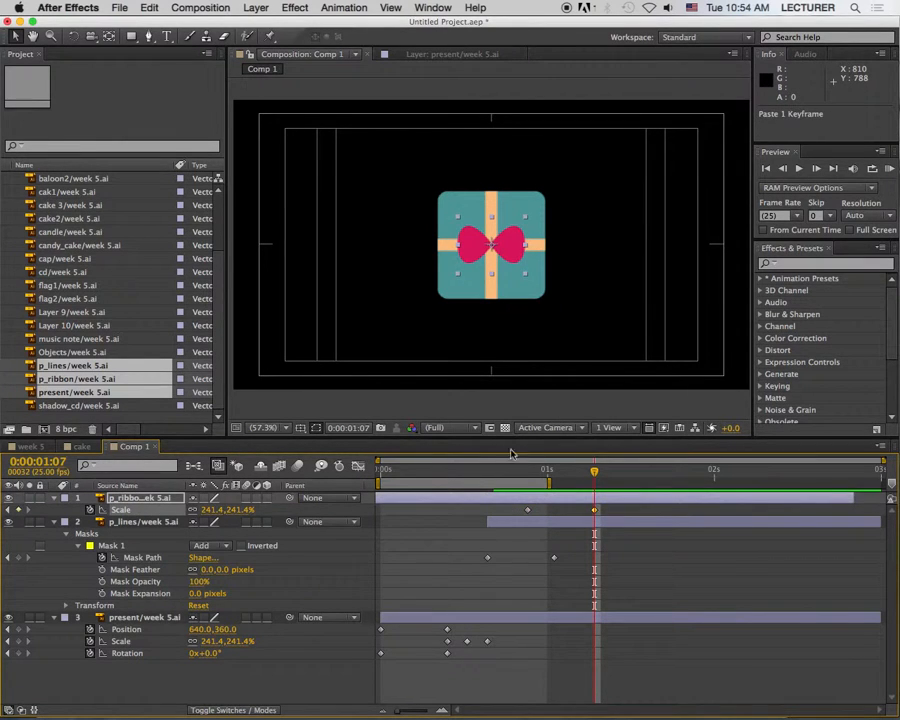
Step: Set the p_ribbon layer's Scale to 0% at 0:00:00:22
key(Page_Up)
key(Page_Up)
key(Page_Up)
key(Page_Up)
key(Page_Up)
key(Page_Up)
key(Page_Up)
key(Page_Up)
key(Page_Up)
key(Page_Up)
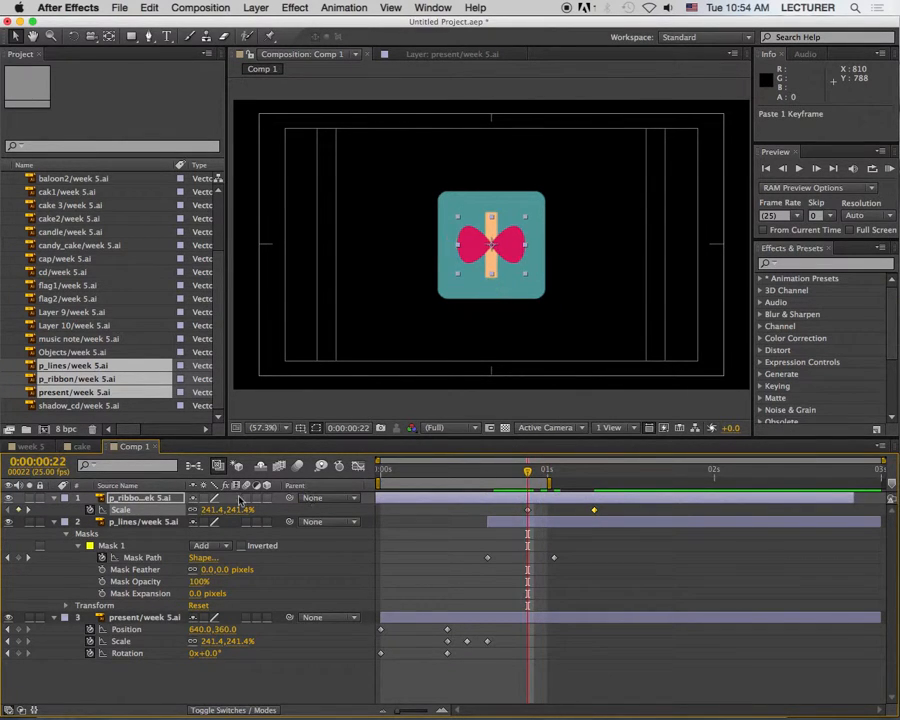
text(0)
key(Return)
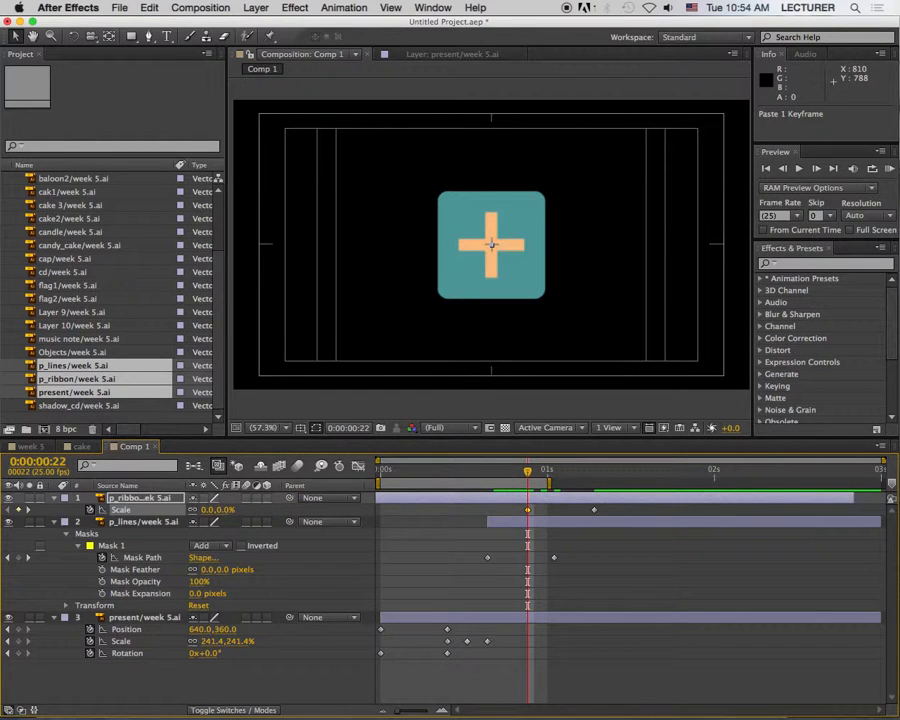
Step: Shrink the ribbon to about 182% scale at 0:00:01:09 and advance to 0:00:01:11
drag(535, 470, 598, 484)
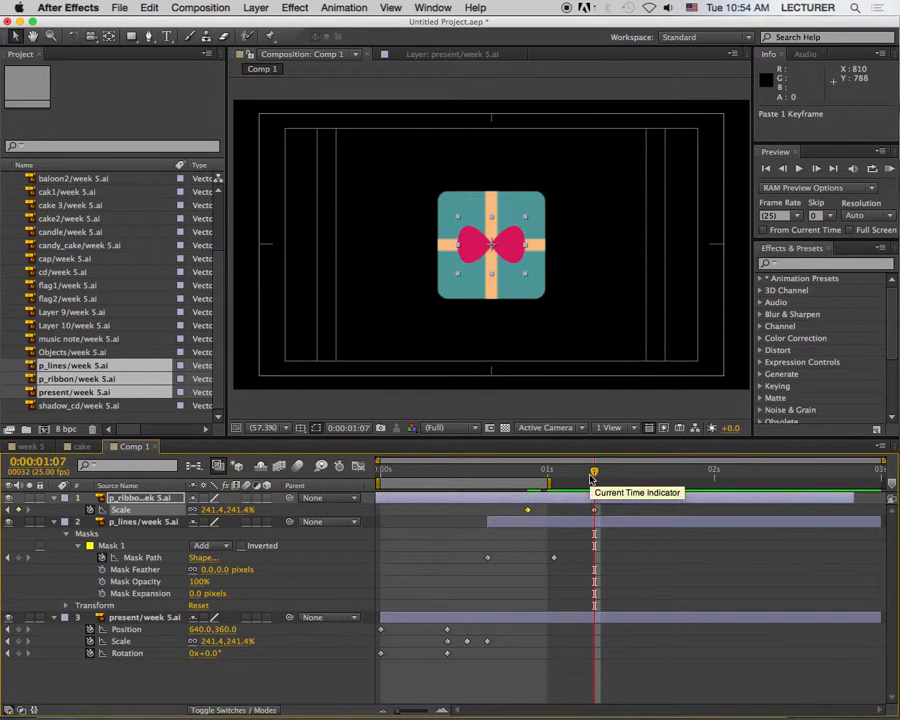
key(Page_Down)
key(Page_Down)
drag(522, 216, 517, 225)
key(Page_Down)
key(Page_Down)
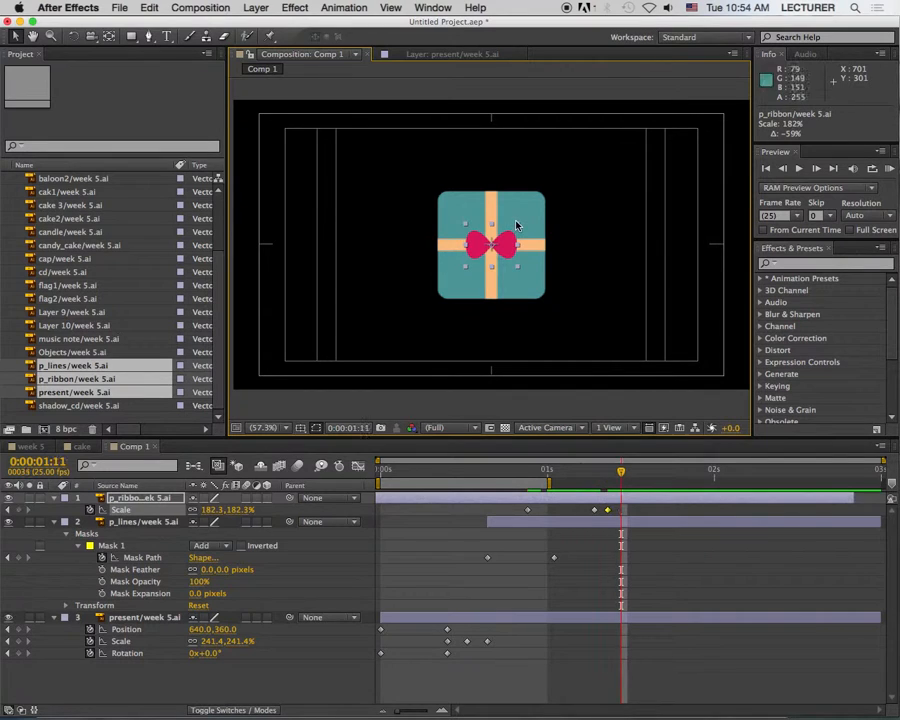
Step: Paste a copy of the p_ribbon layer's 0:00:01:07 Scale keyframe at 0:00:01:11 and preview the animation
click(594, 510)
key(ctrl+c)
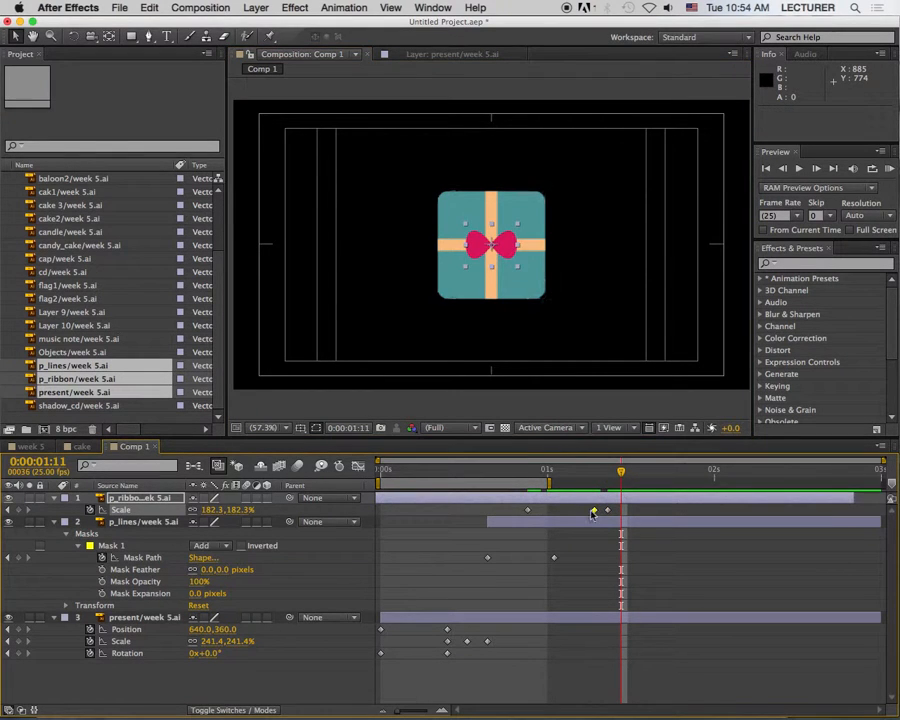
key(ctrl+v)
key(KP_0)
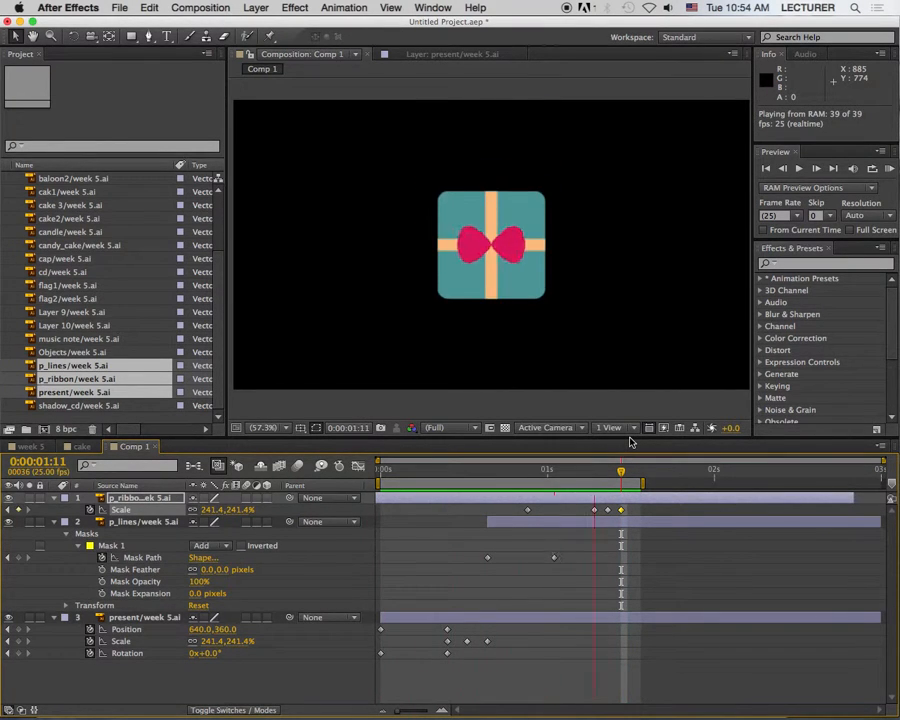
key(space)
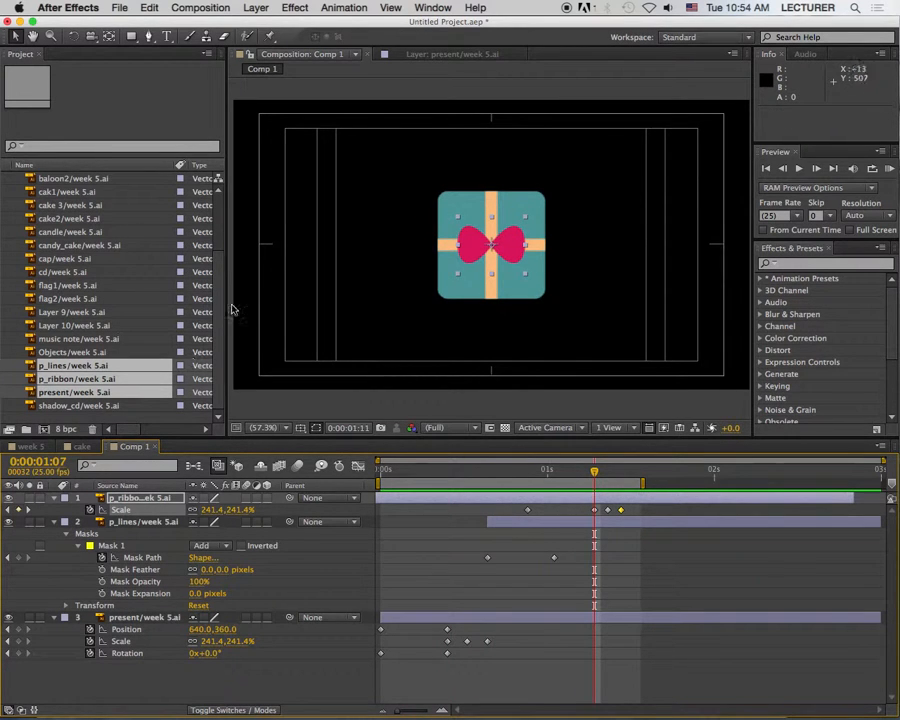
Step: Rename the Comp 1 composition as "present"
scroll(200, 240, up, 3)
click(72, 190)
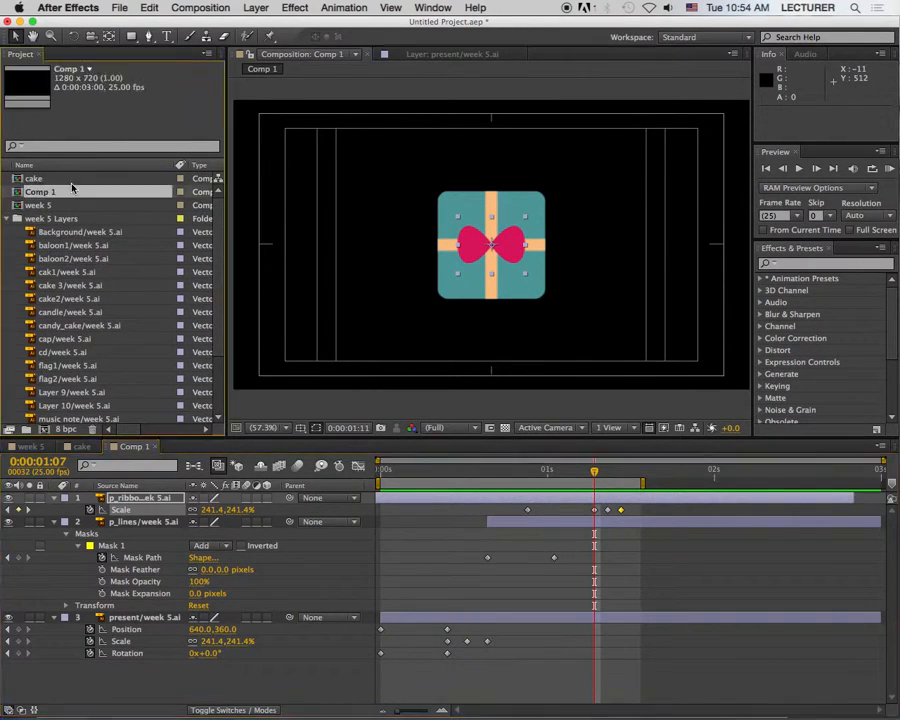
key(Return)
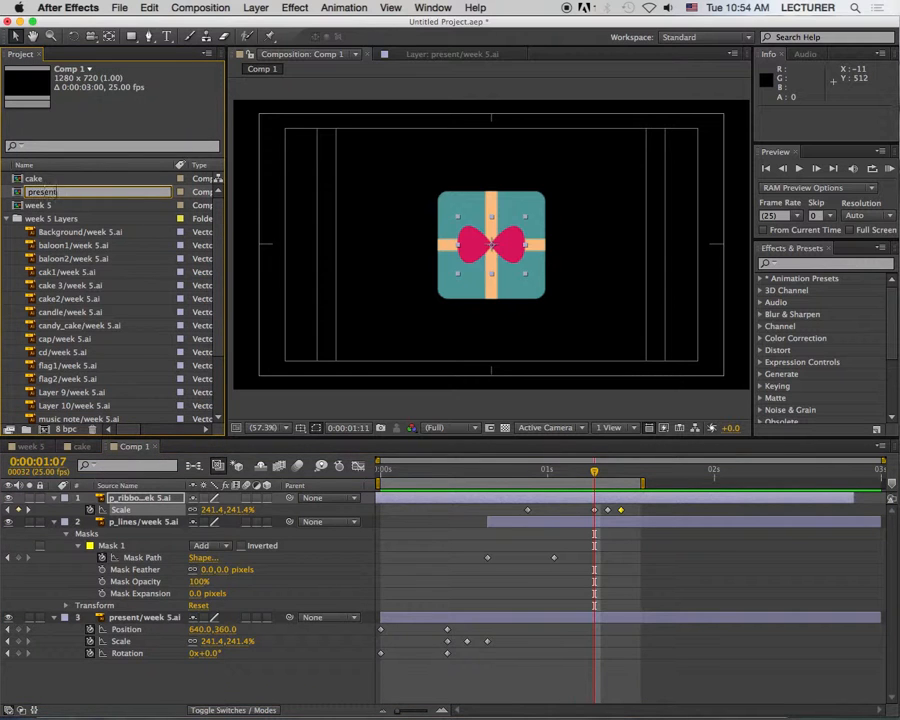
key(Return)
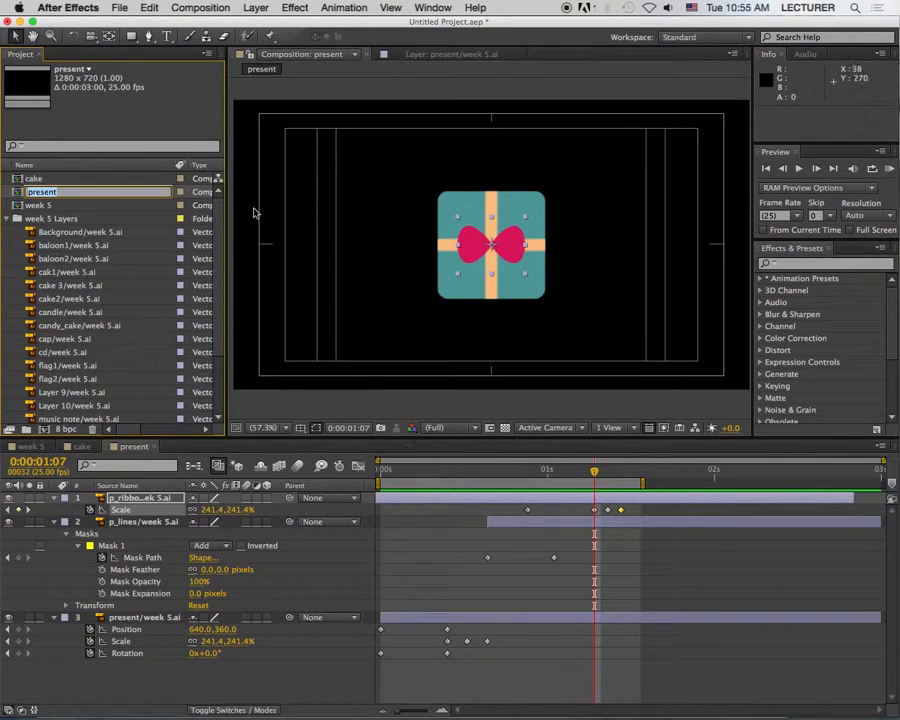
Step: Create a new composition Comp 1 with the HDV/HDTV 720 25 preset and a 3-second duration
drag(92, 179, 278, 203)
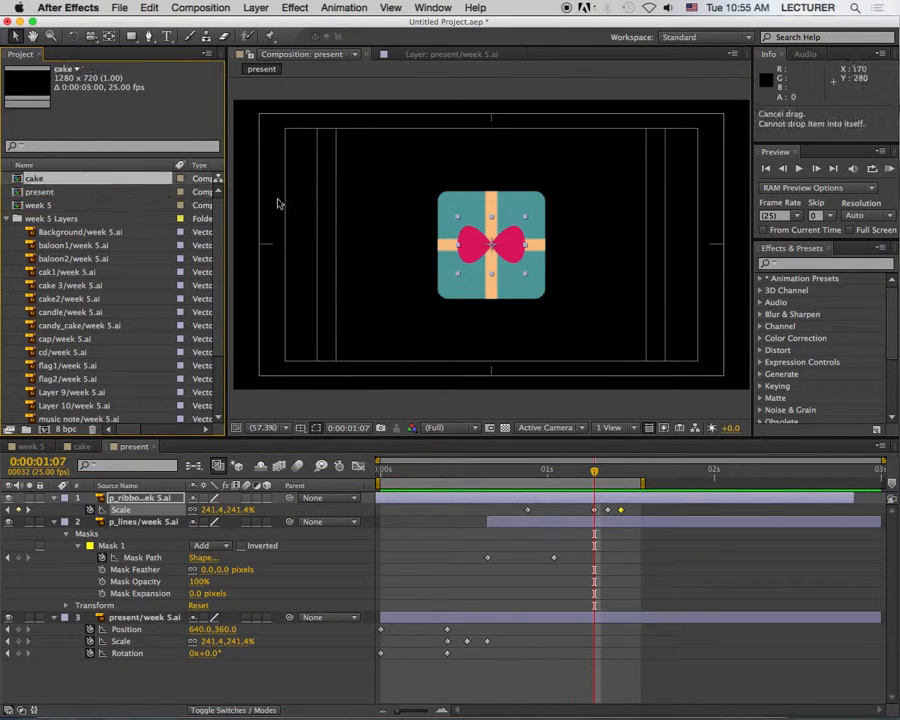
click(200, 8)
click(300, 84)
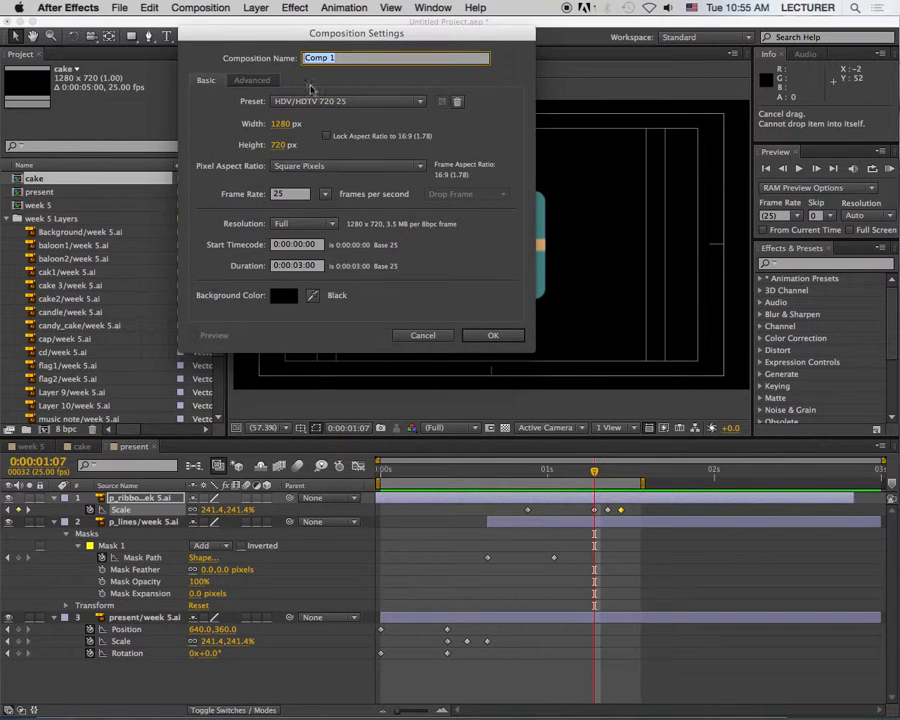
click(470, 333)
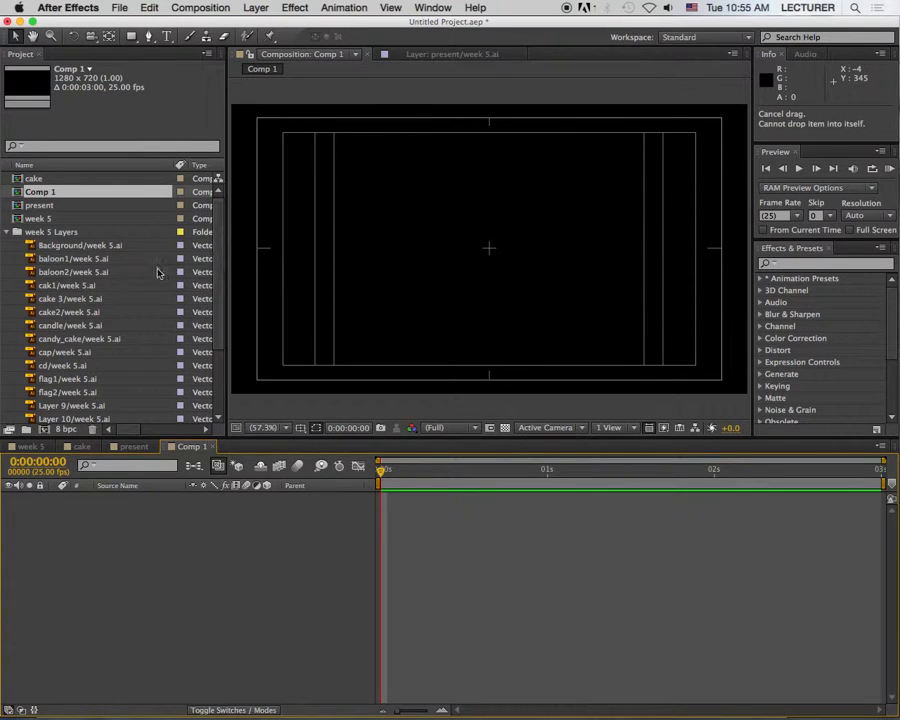
Step: Add the music note/week 5.ai and cd/week 5.ai footage to Comp 1 as layers
scroll(96, 326, down, 4)
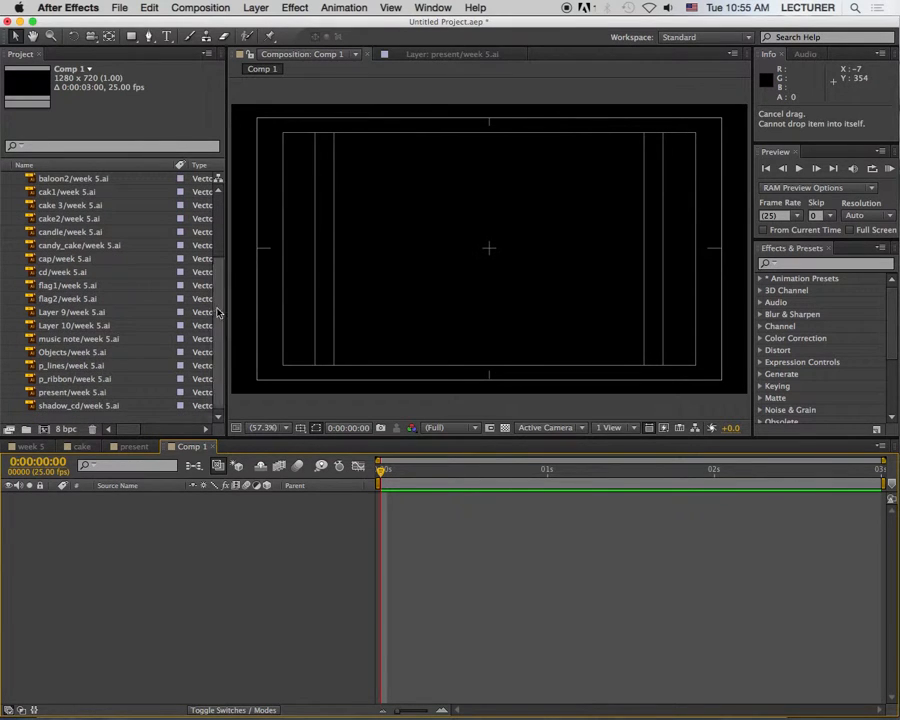
click(100, 339)
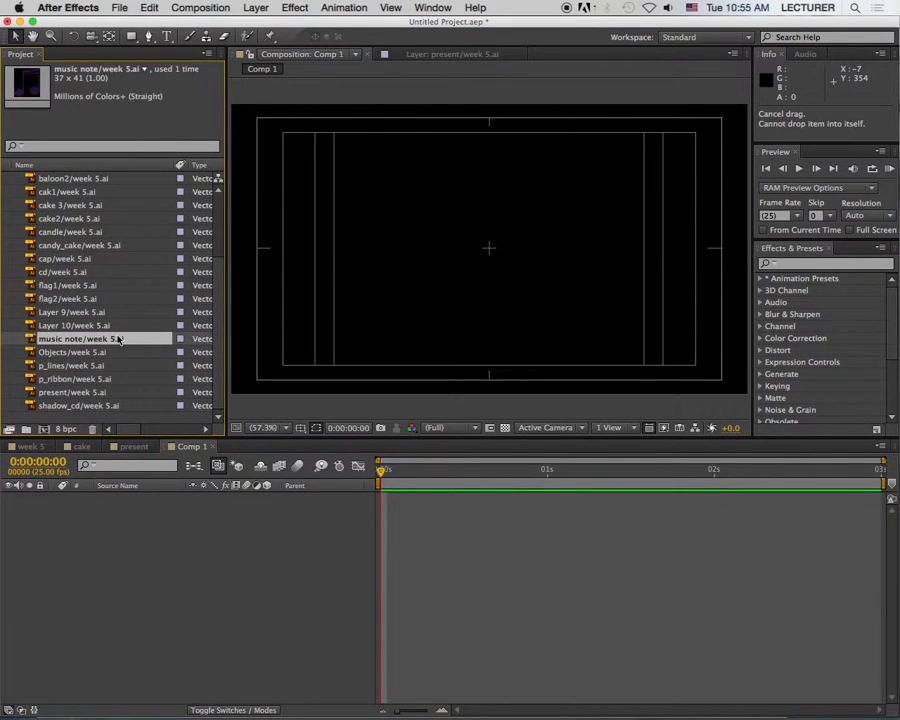
click(103, 353)
click(105, 339)
click(110, 326)
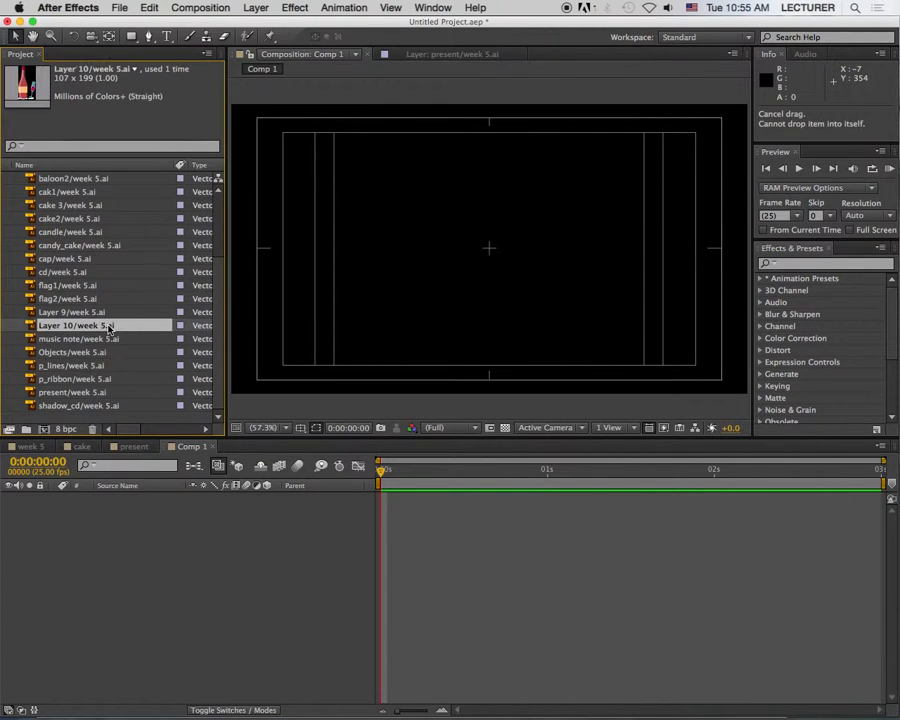
click(110, 340)
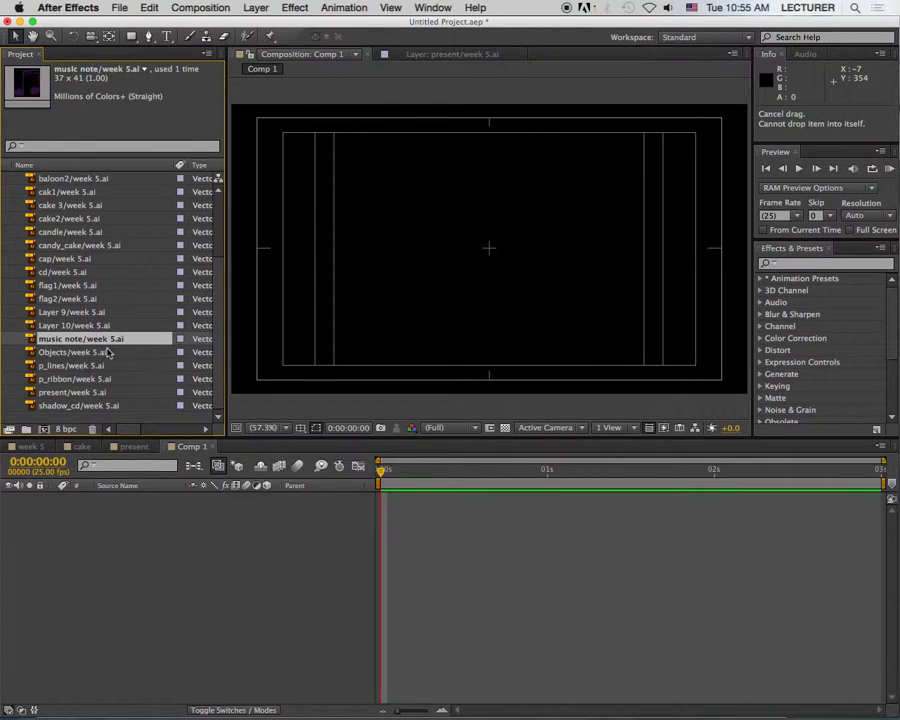
super+click(96, 272)
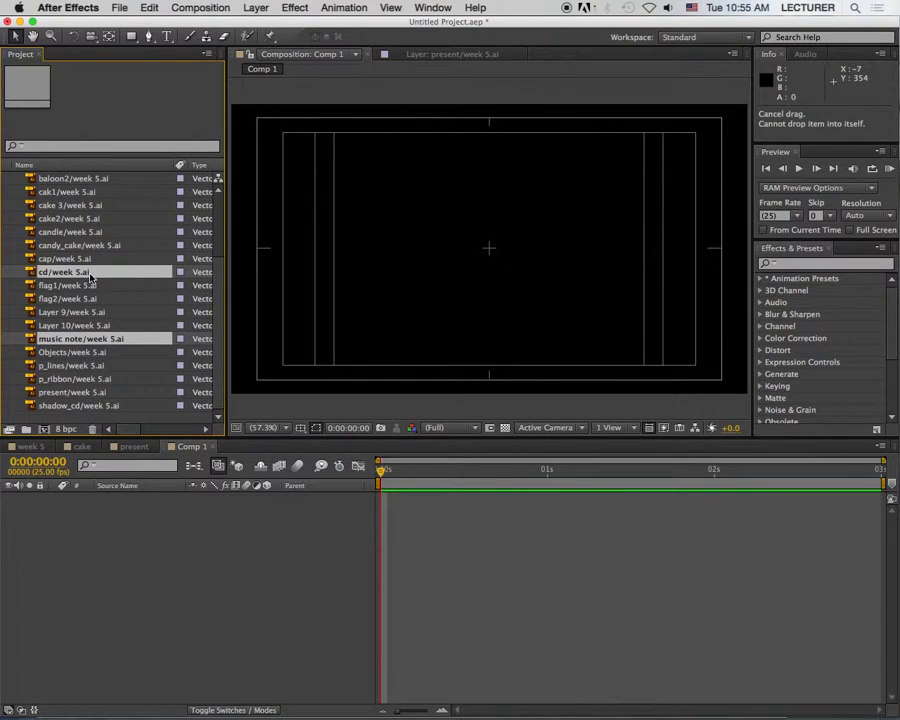
drag(104, 342, 118, 540)
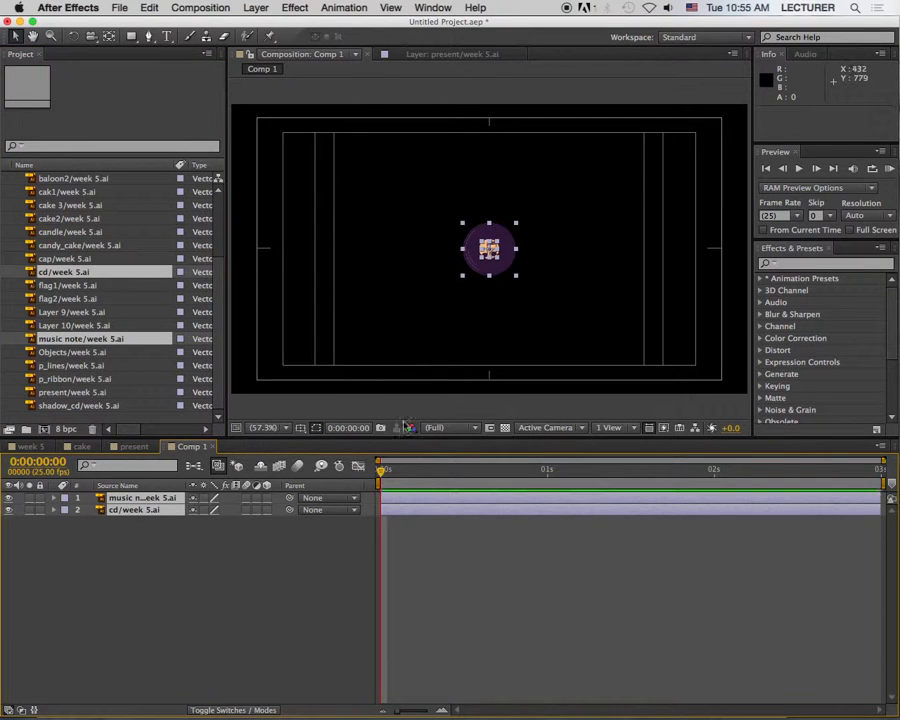
Step: Show the transparency grid and add shadow_cd/week 5.ai as a layer beneath the cd layer
click(504, 427)
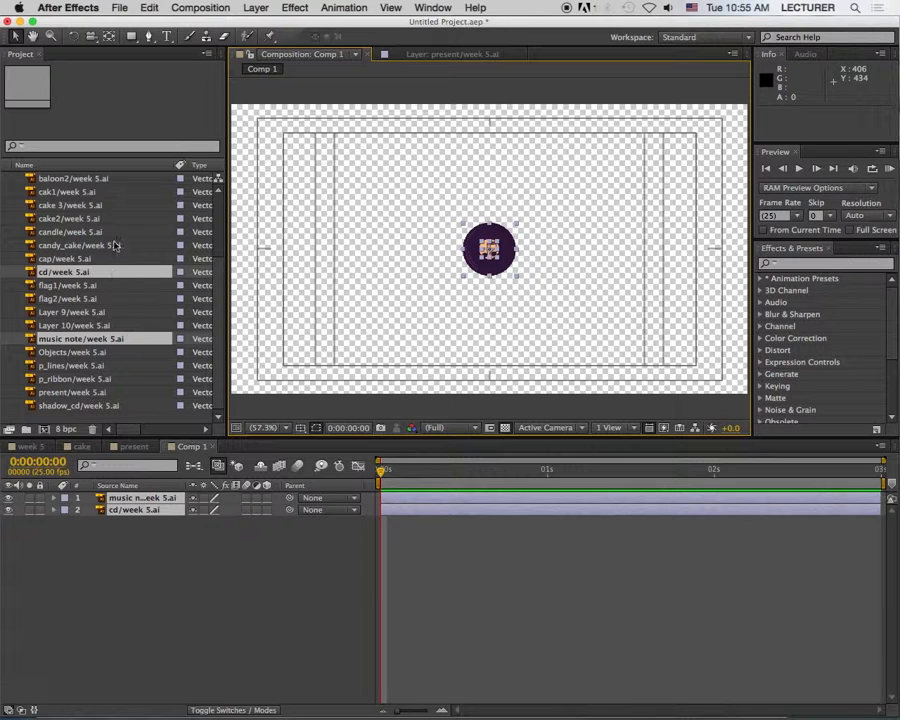
click(102, 406)
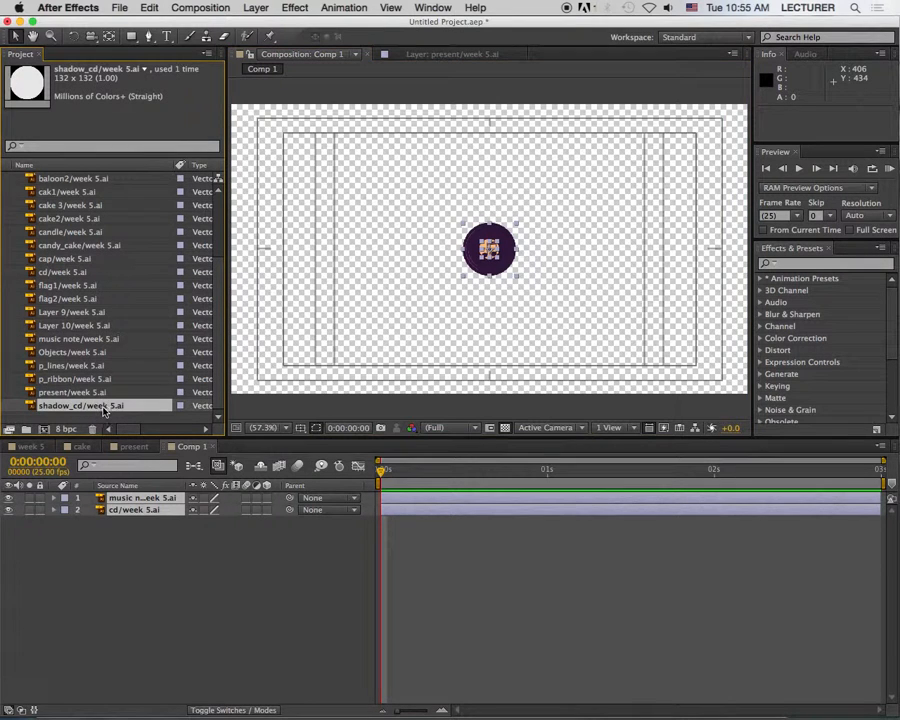
drag(107, 429, 108, 526)
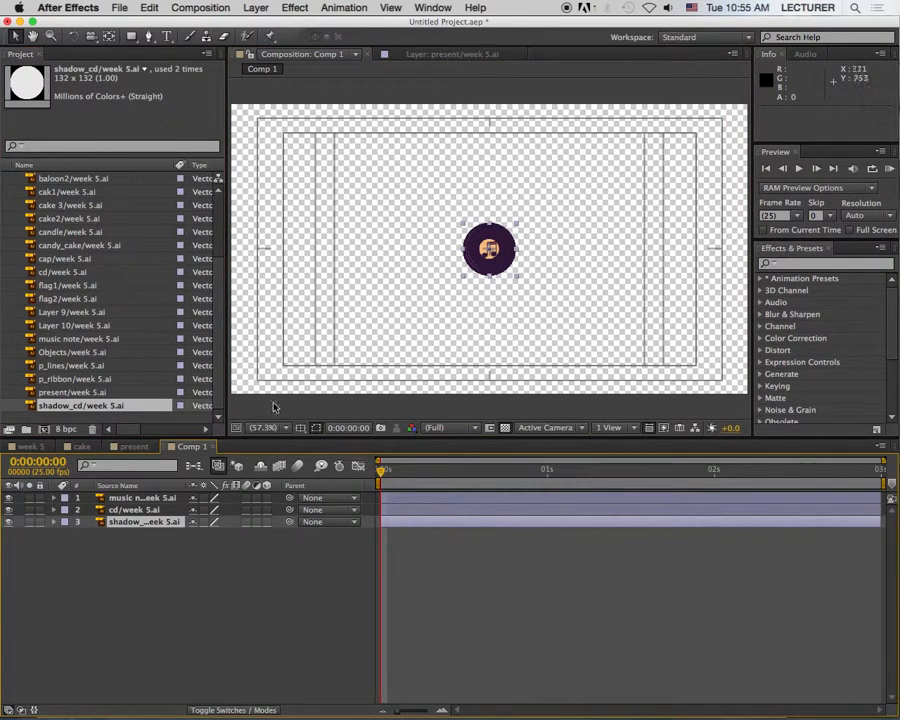
Step: Scale the music note, cd and shadow_cd layers together to about 190%
shift+click(150, 499)
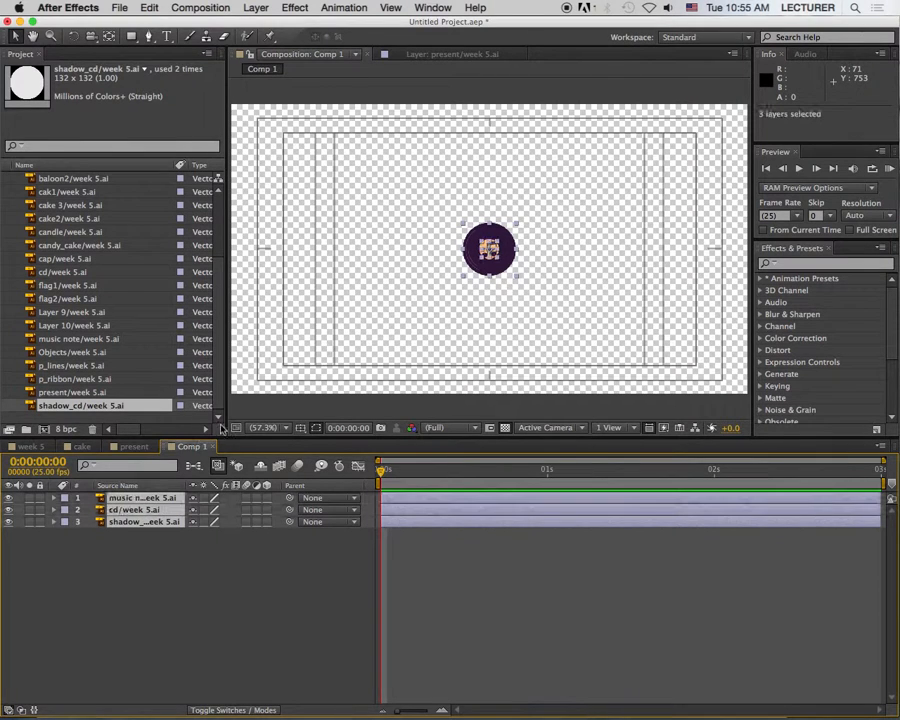
drag(516, 226, 542, 201)
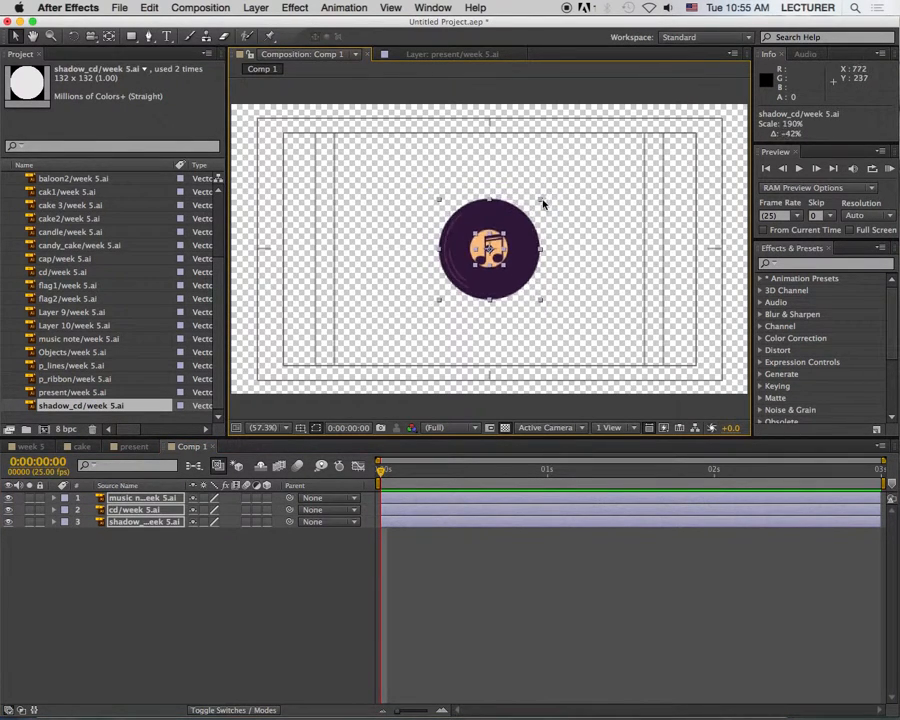
click(594, 169)
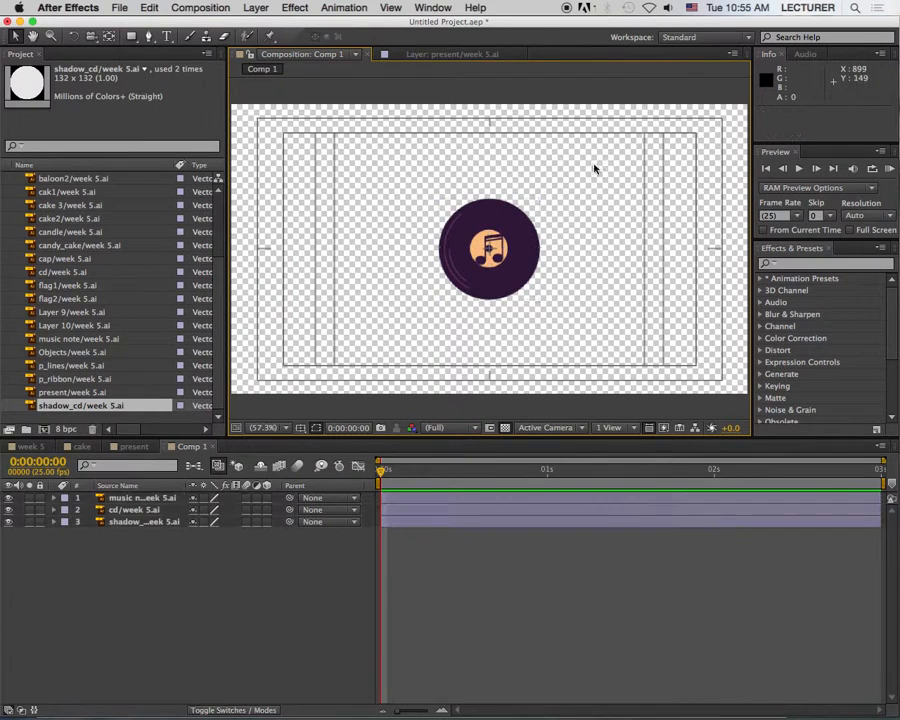
Step: Move the music note from the record's centre to just above its upper-right edge
click(153, 510)
click(140, 498)
drag(488, 250, 548, 178)
Step: Offset the shadow_cd layer to about 648.7, 374.0 and compare it with the transparency grid off and on
click(140, 522)
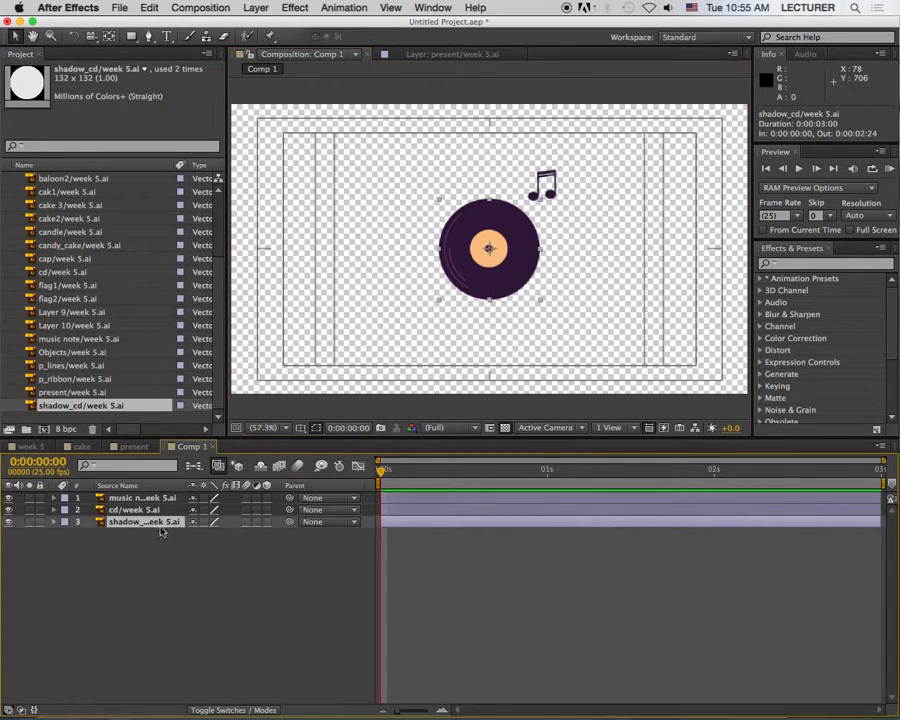
drag(508, 244, 514, 284)
click(507, 428)
click(507, 428)
click(507, 429)
click(507, 428)
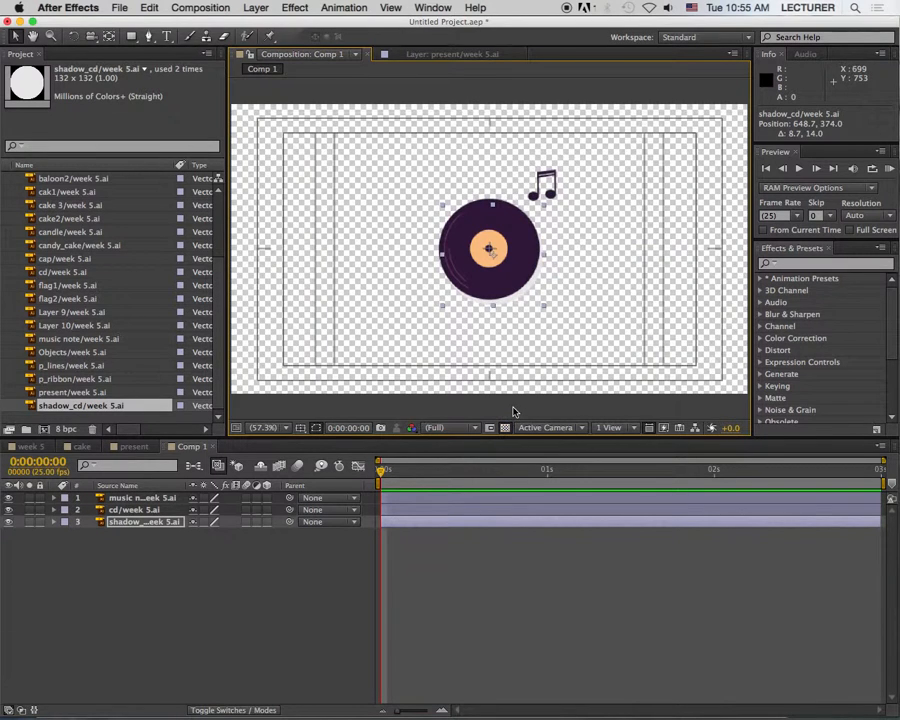
Step: Try rotating the cd layer freehand with the Rotation tool, and undo the rotation
click(141, 497)
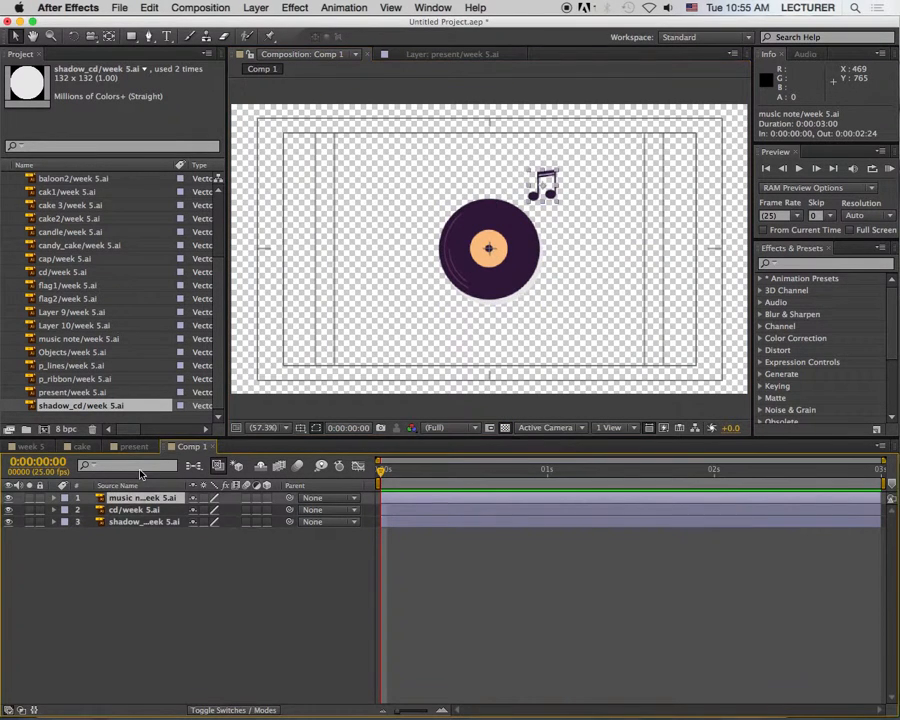
click(131, 513)
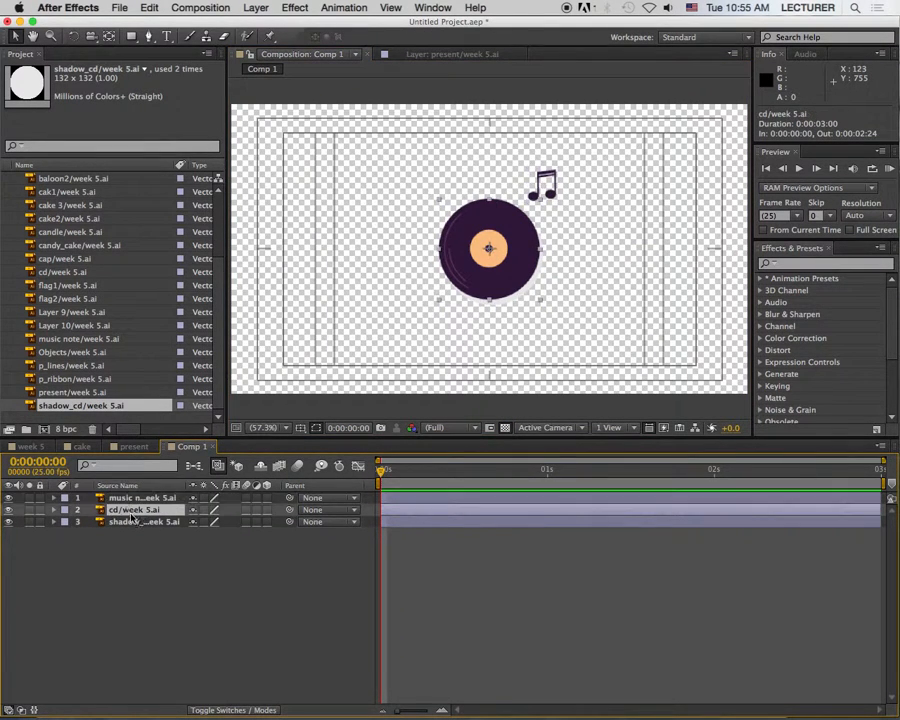
key(w)
drag(546, 210, 446, 246)
key(super+z)
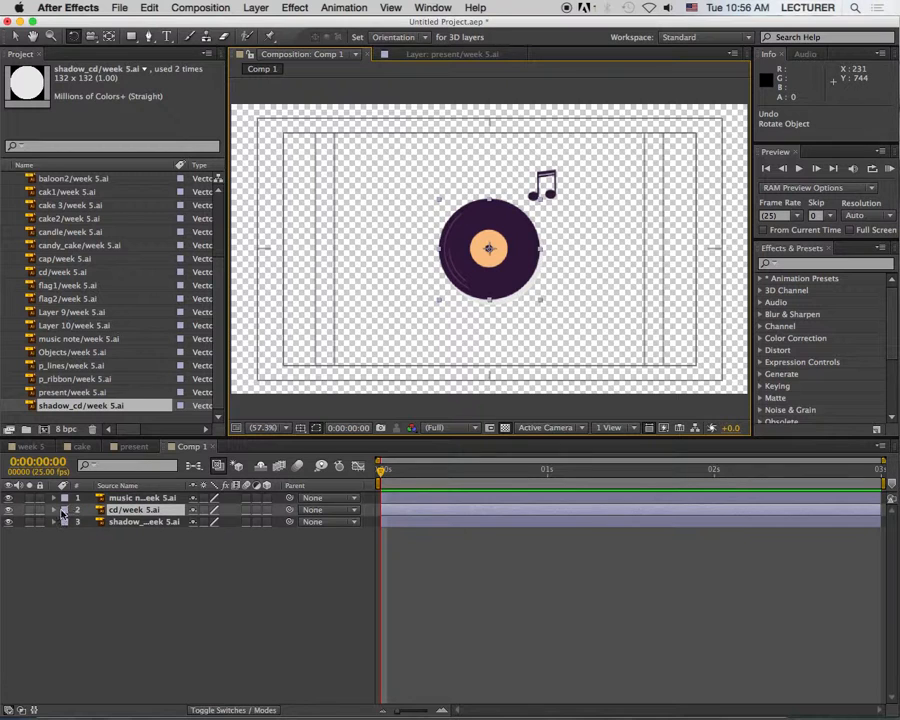
Step: Keyframe the cd layer's Rotation from 0 at 0:00:00:00 to 5 full revolutions at 0:00:02:24
key(alt+shift+r)
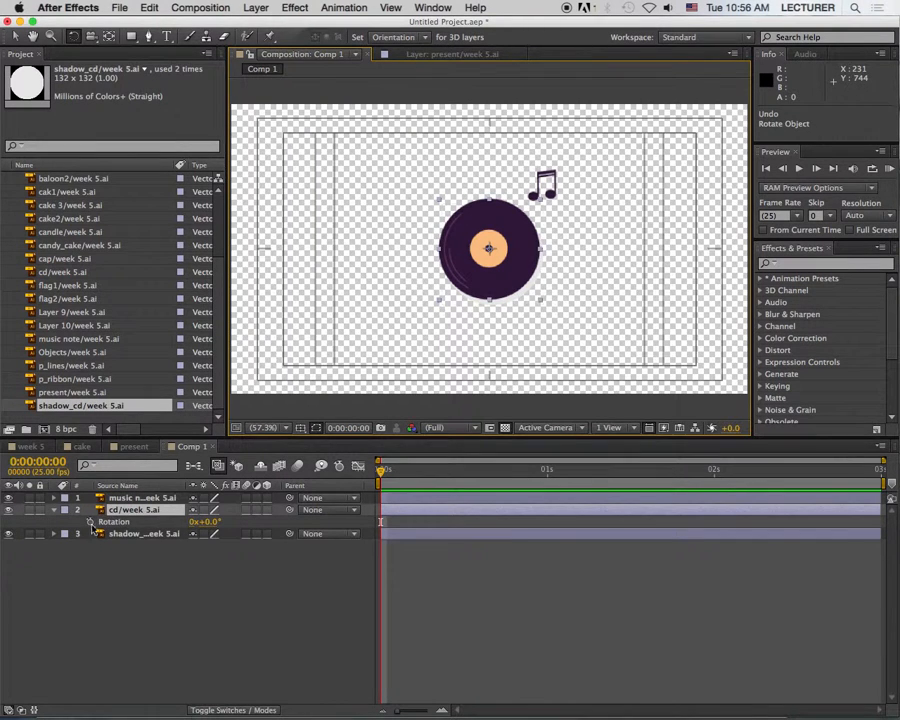
drag(381, 470, 886, 482)
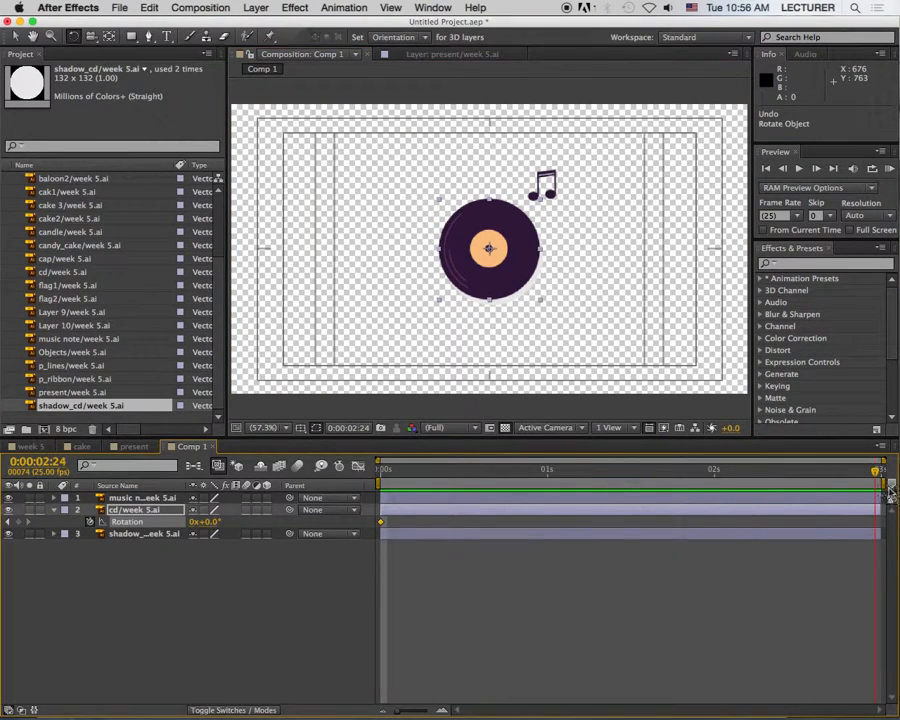
click(199, 522)
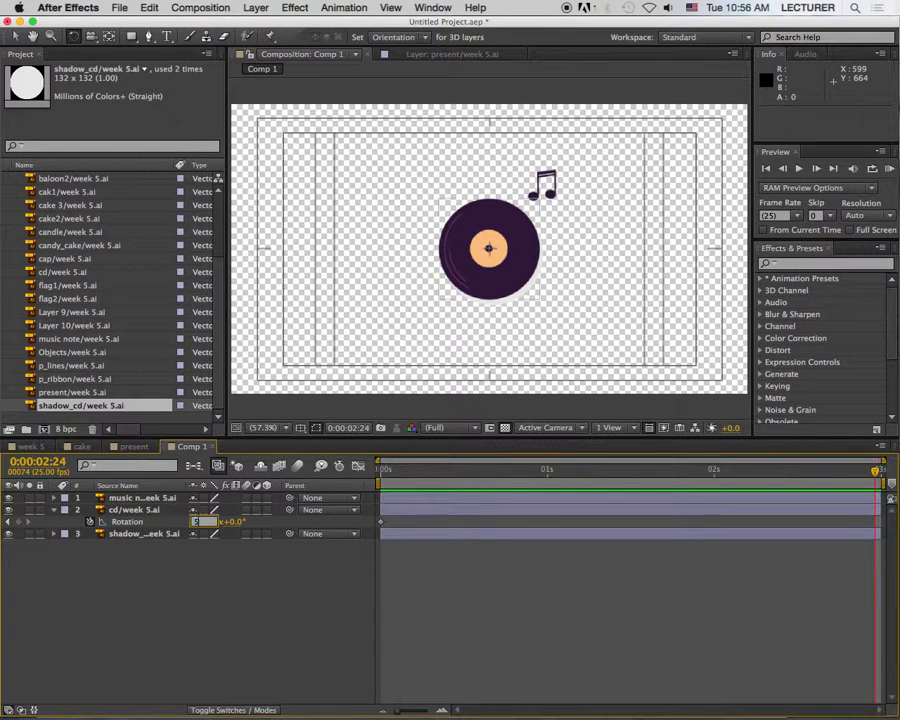
text(5)
key(Return)
Step: Preview the spinning record from the start of the composition
drag(390, 475, 379, 460)
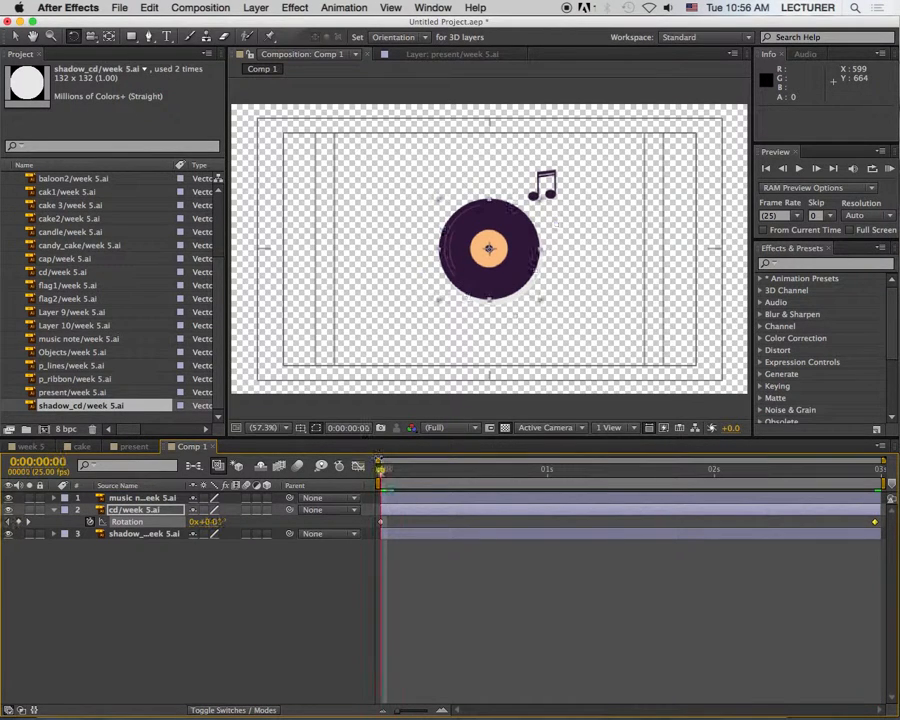
click(886, 168)
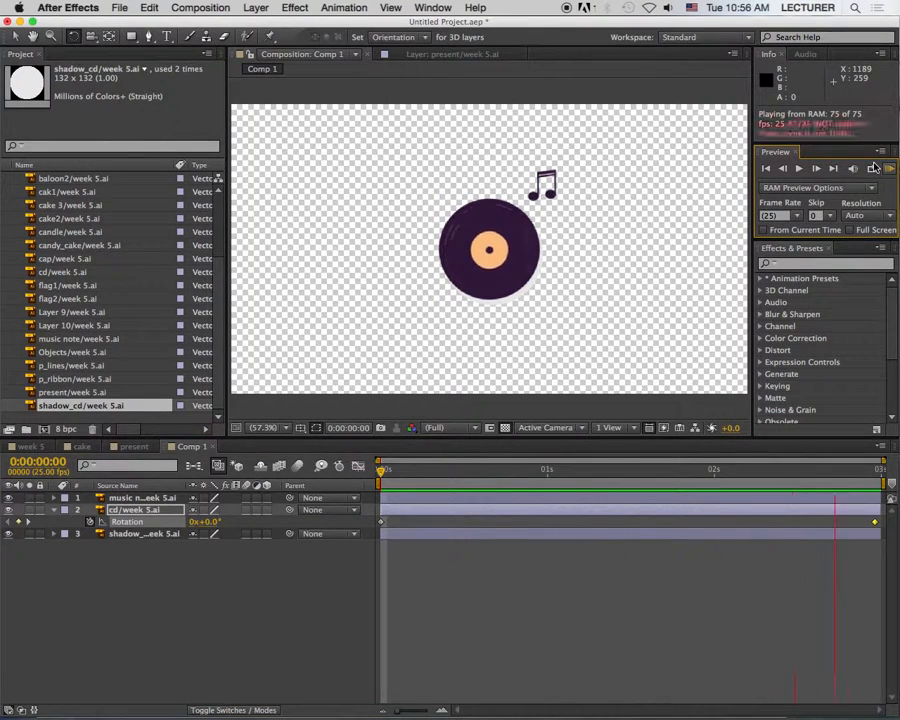
click(874, 168)
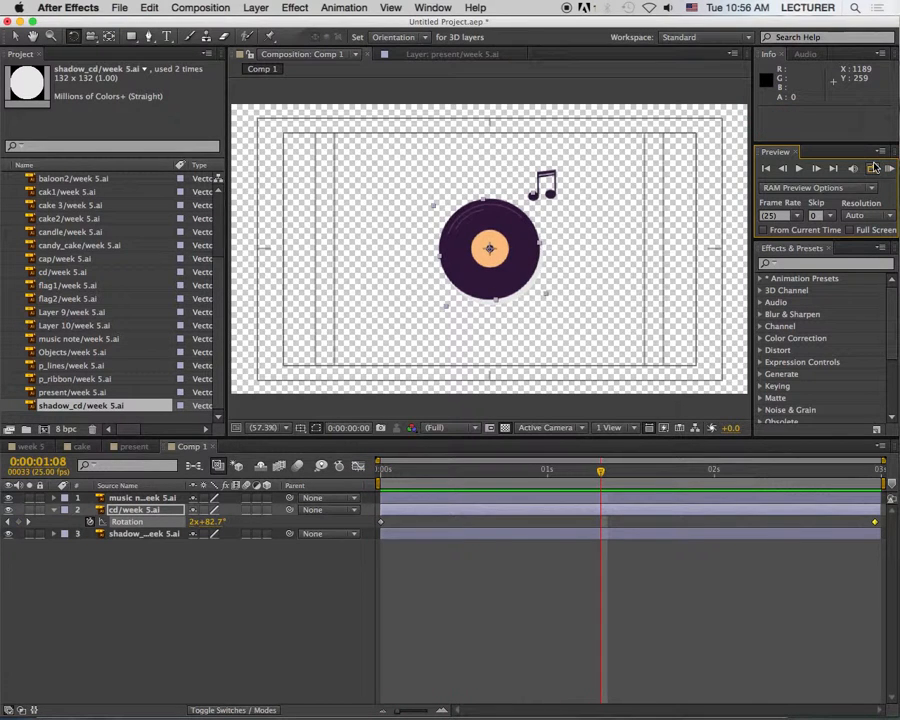
Step: Reposition the music note to about 772.5, 175.1 above the record and reveal its Position property
click(153, 498)
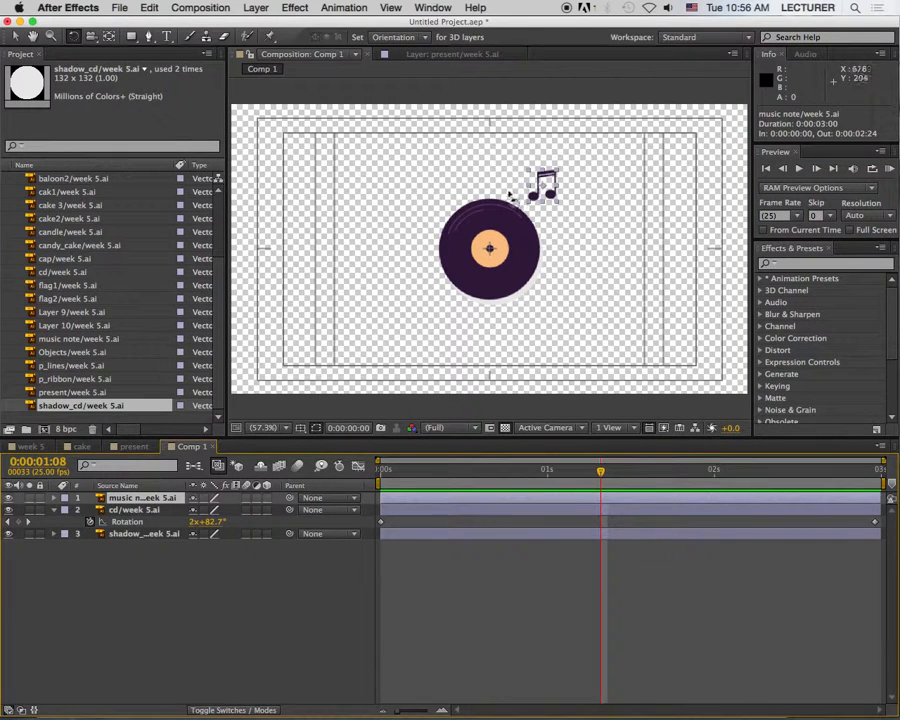
drag(549, 194, 556, 186)
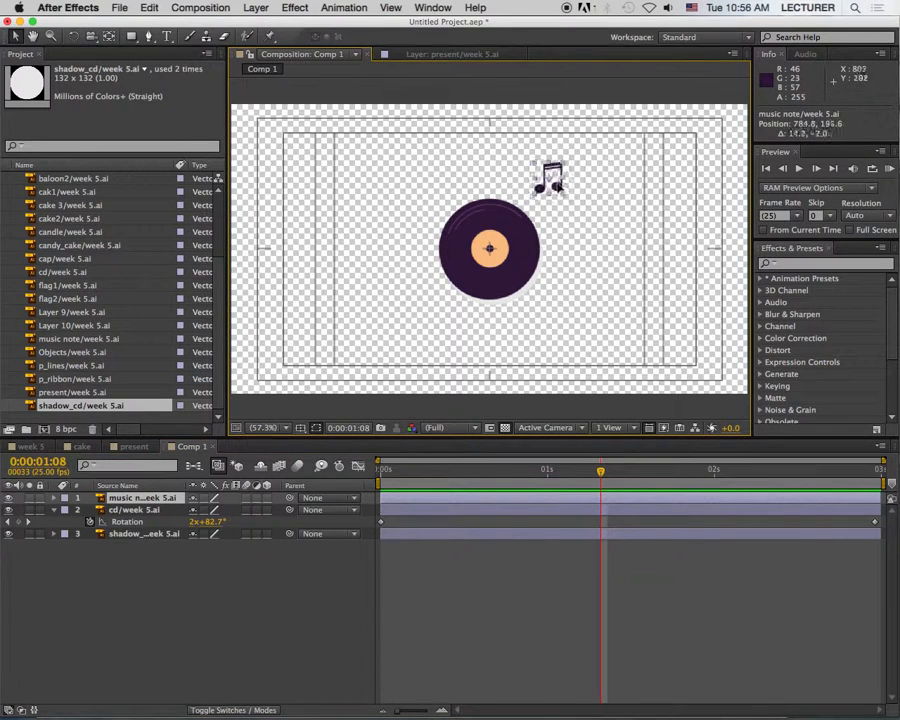
mouse_move(557, 185)
mouse_down()
mouse_move(546, 186)
mouse_move(555, 176)
mouse_up()
drag(550, 181, 548, 197)
key(alt+shift+p)
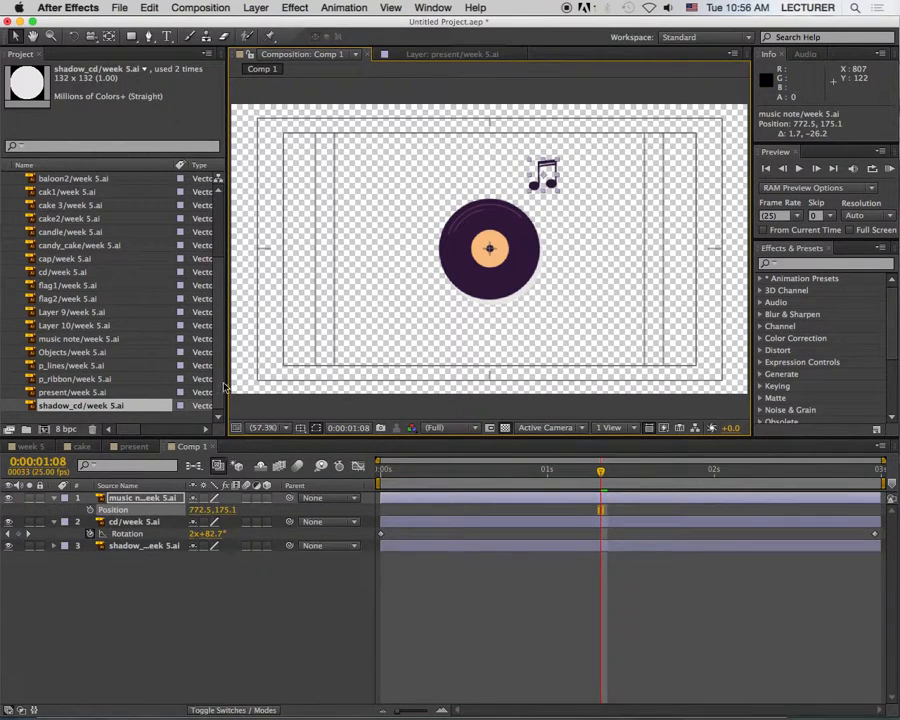
Step: Add the expression wiggle(3,10) to the music note's Position and preview the animation
alt+click(89, 508)
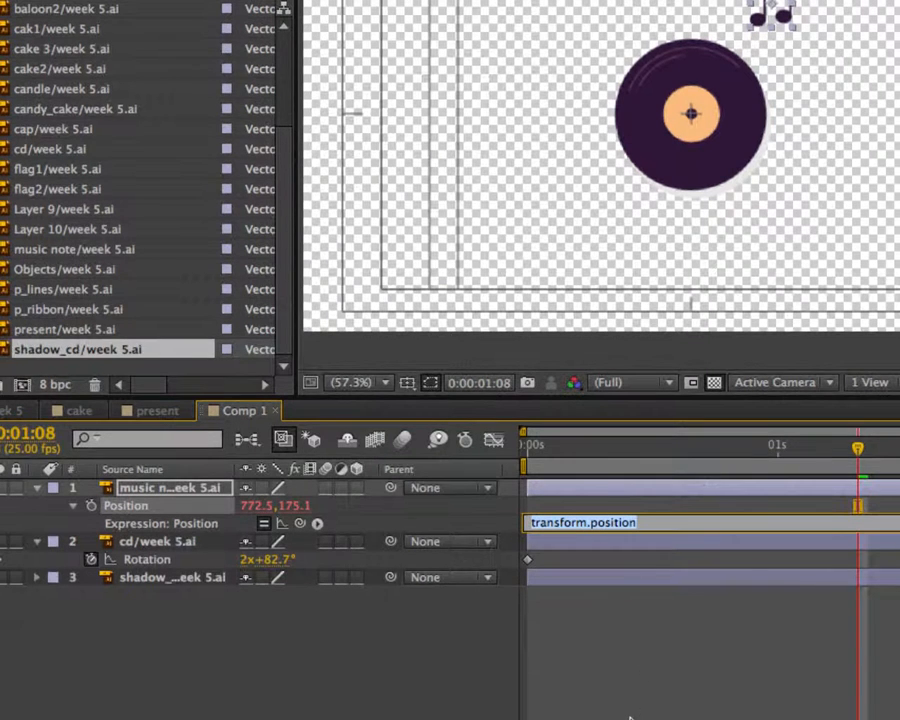
text(wiggle(3)
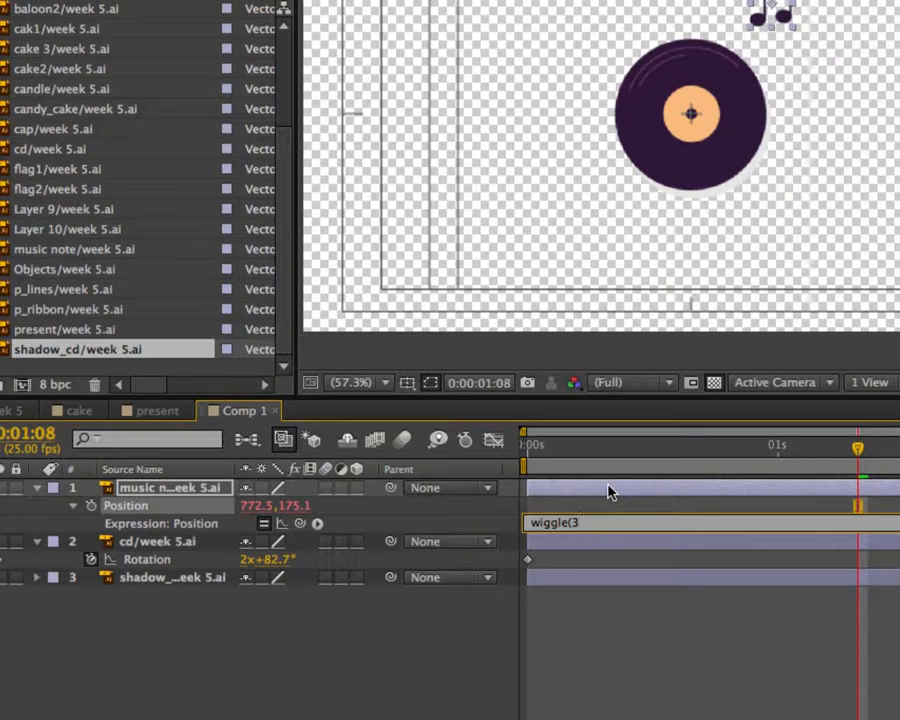
text(,)
text(10)
click(632, 351)
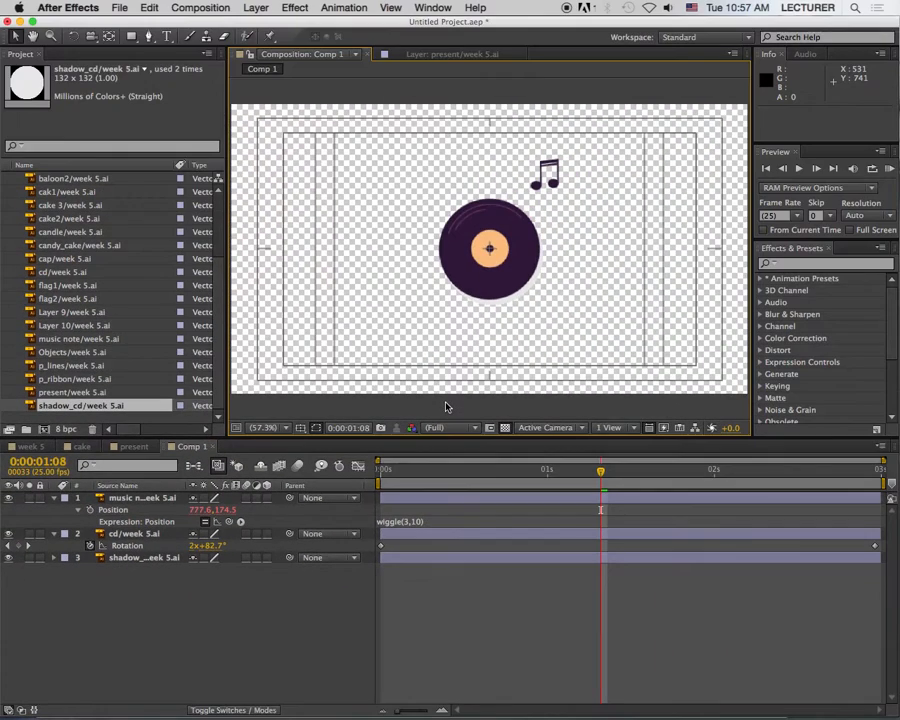
click(889, 170)
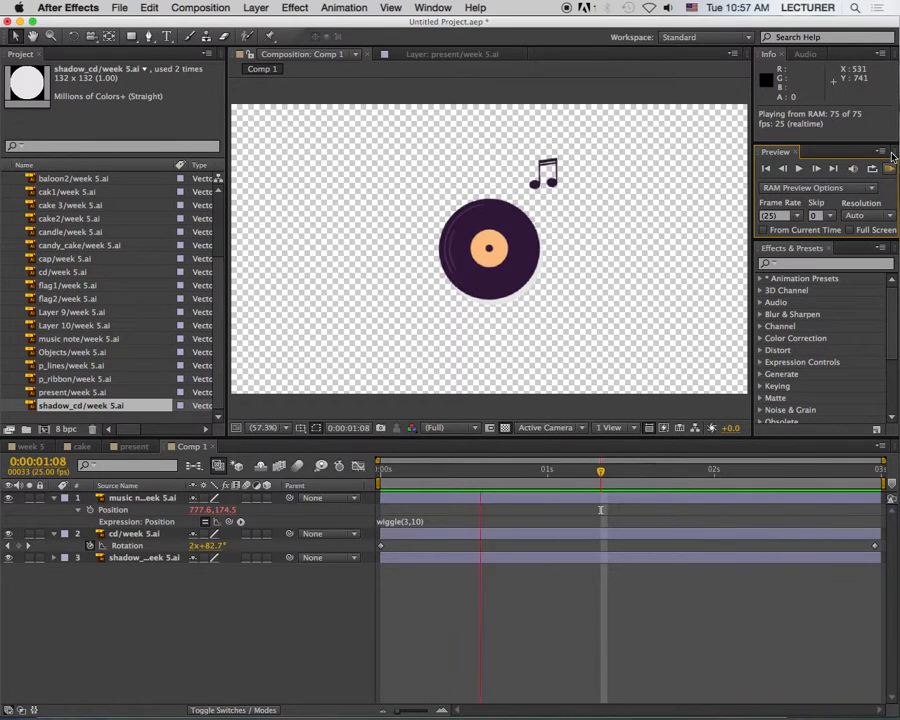
Step: Change the music note's Position expression to wiggle(3,5) and preview the animation
click(420, 523)
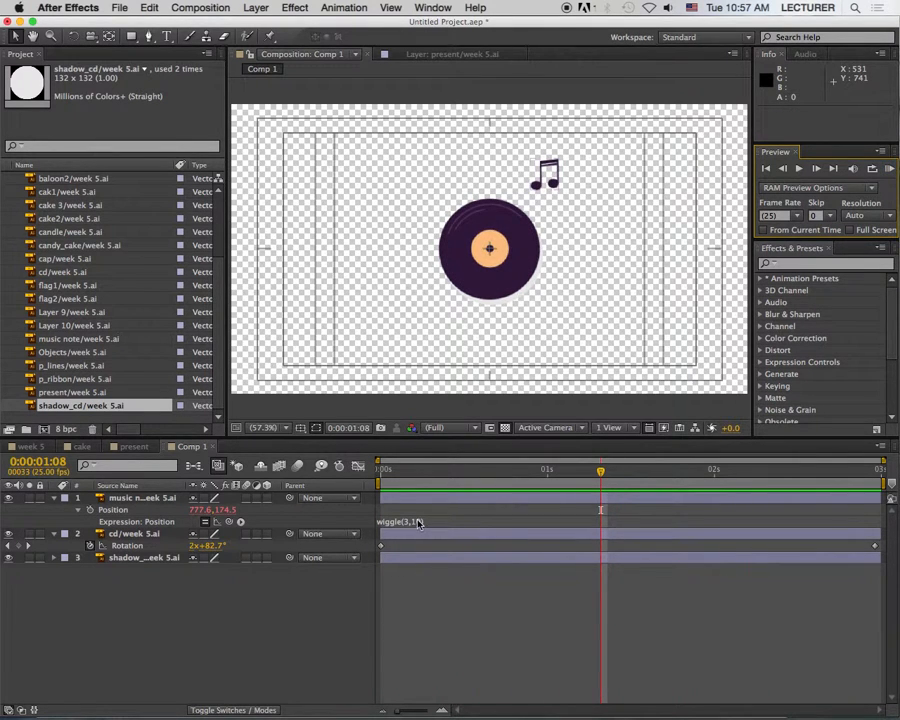
click(423, 470)
click(425, 521)
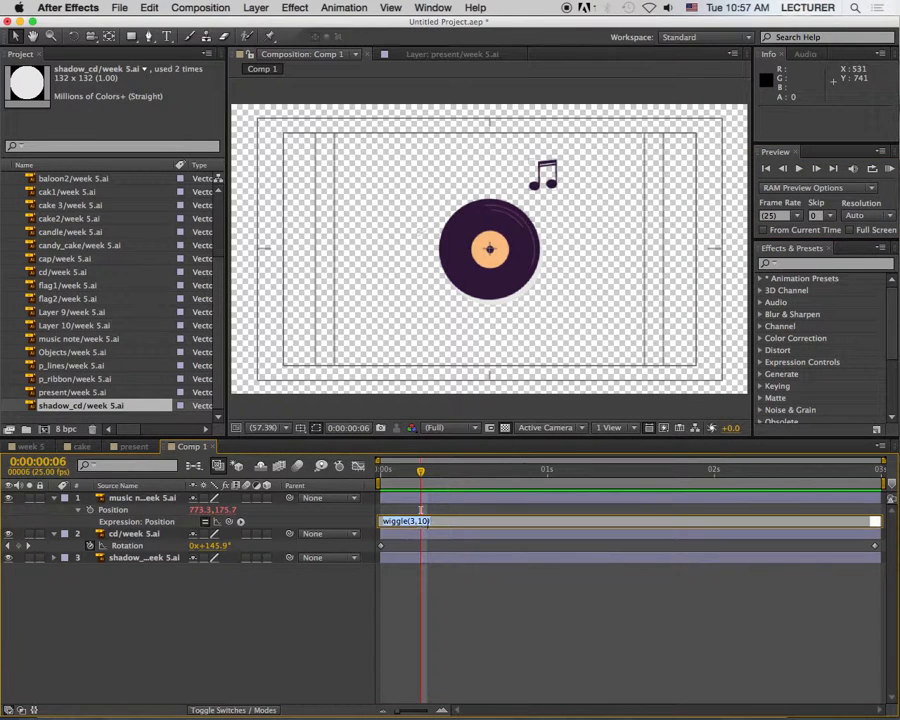
key(BackSpace)
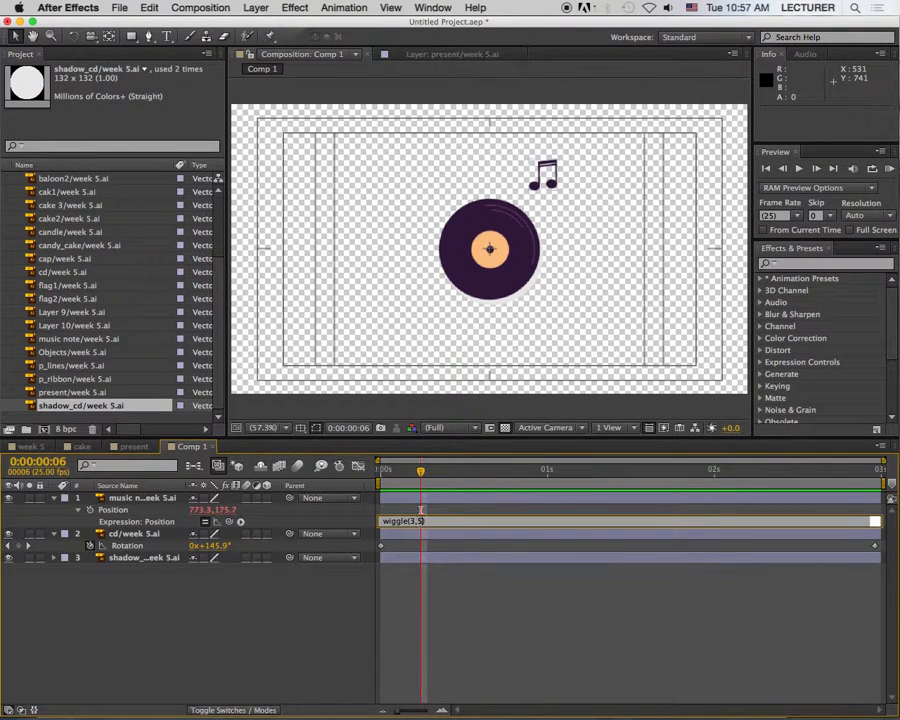
click(461, 480)
click(882, 170)
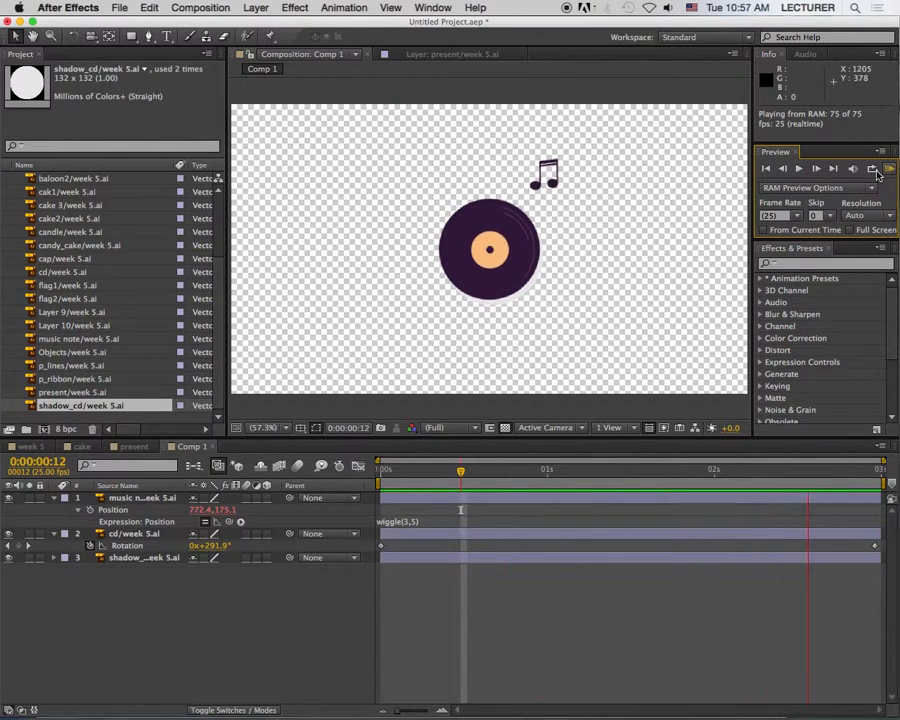
key(space)
Step: Duplicate the music note twice, placing one copy at about 505.7, 189.1 and the other right of the original, scaled to about 258%
drag(416, 470, 394, 471)
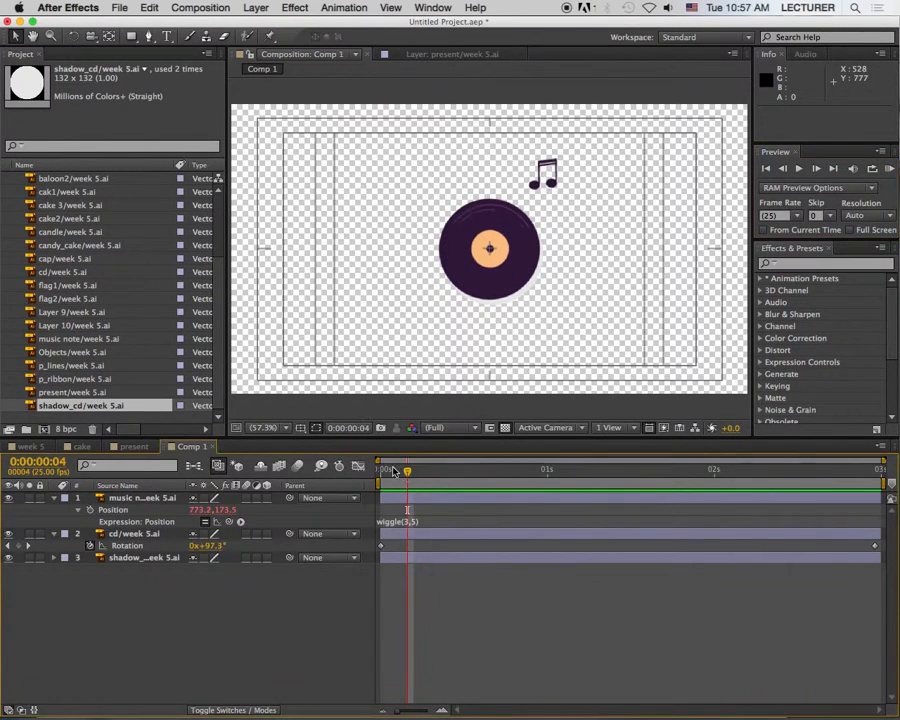
click(134, 497)
key(ctrl+d)
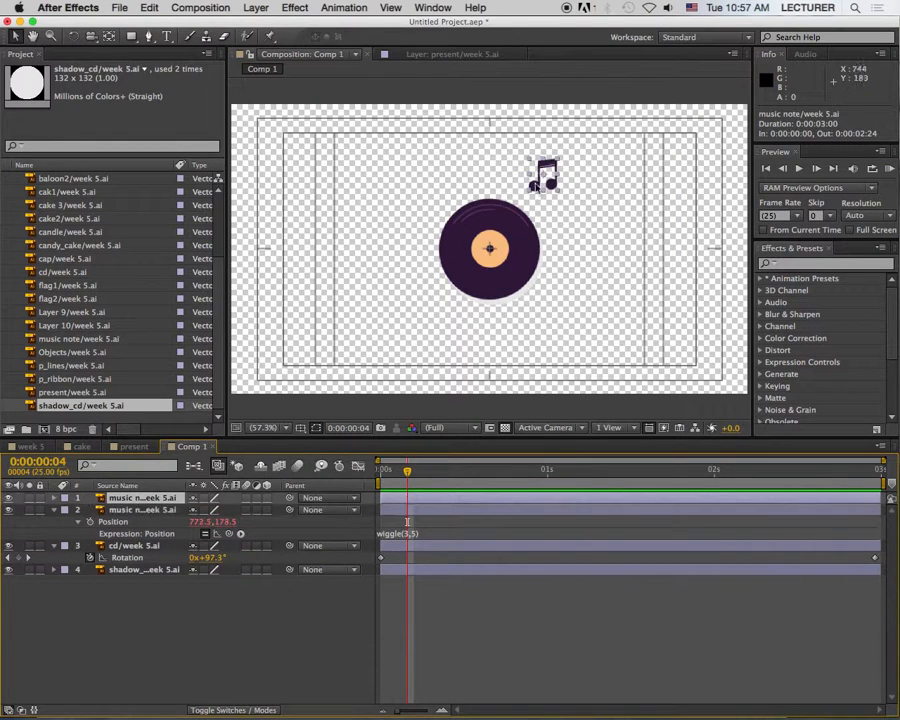
mouse_move(486, 177)
mouse_down()
mouse_move(478, 168)
mouse_move(437, 193)
mouse_move(496, 172)
mouse_move(503, 178)
mouse_up()
key(ctrl+d)
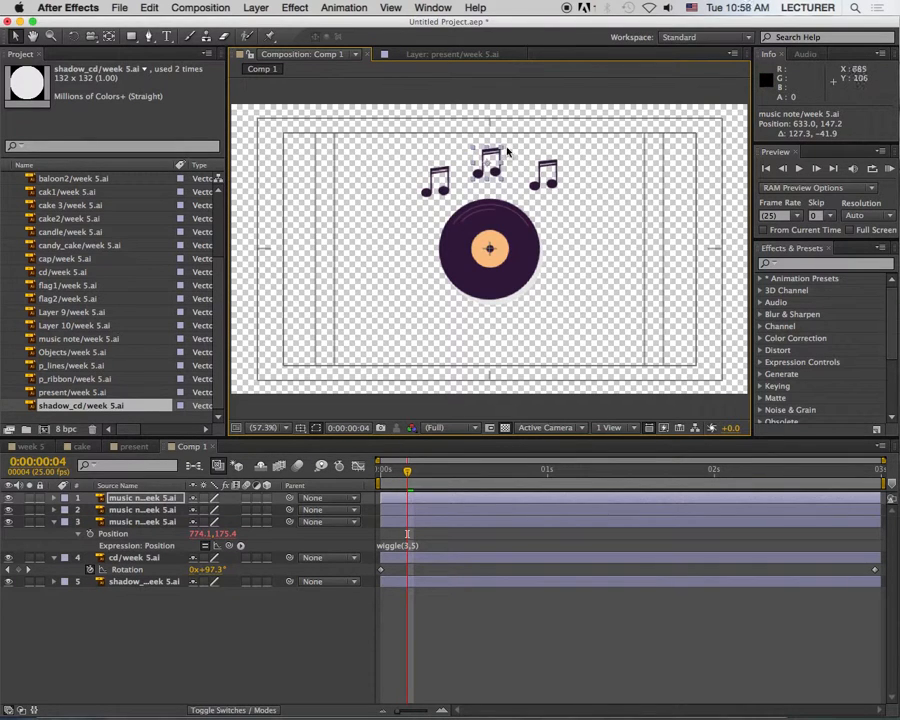
drag(503, 148, 598, 173)
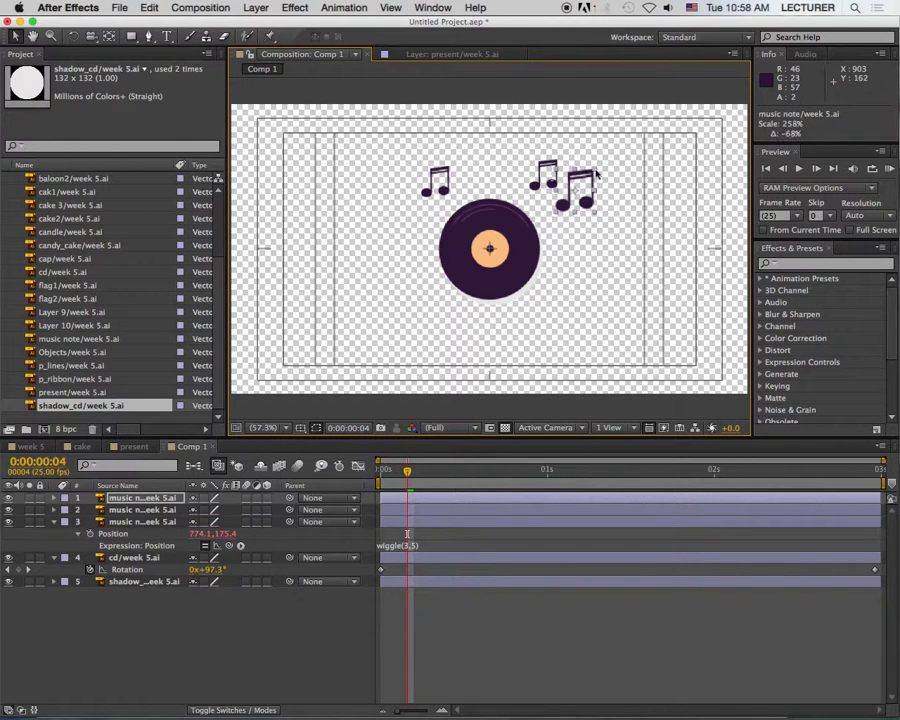
Step: Try to resize the original music note freehand, and undo the scaling
double_click(530, 172)
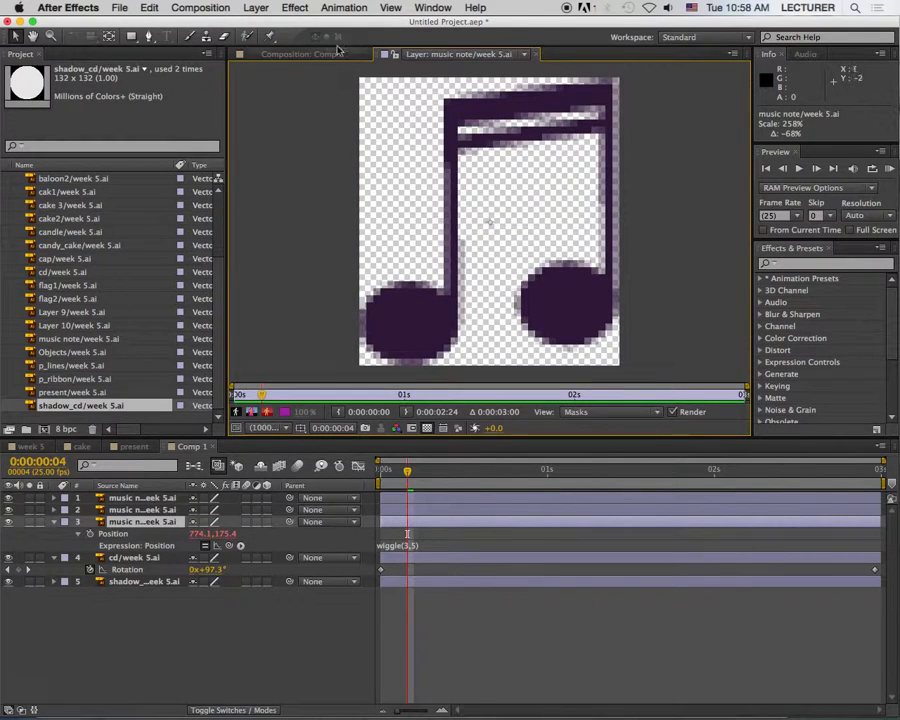
key(shift+comma)
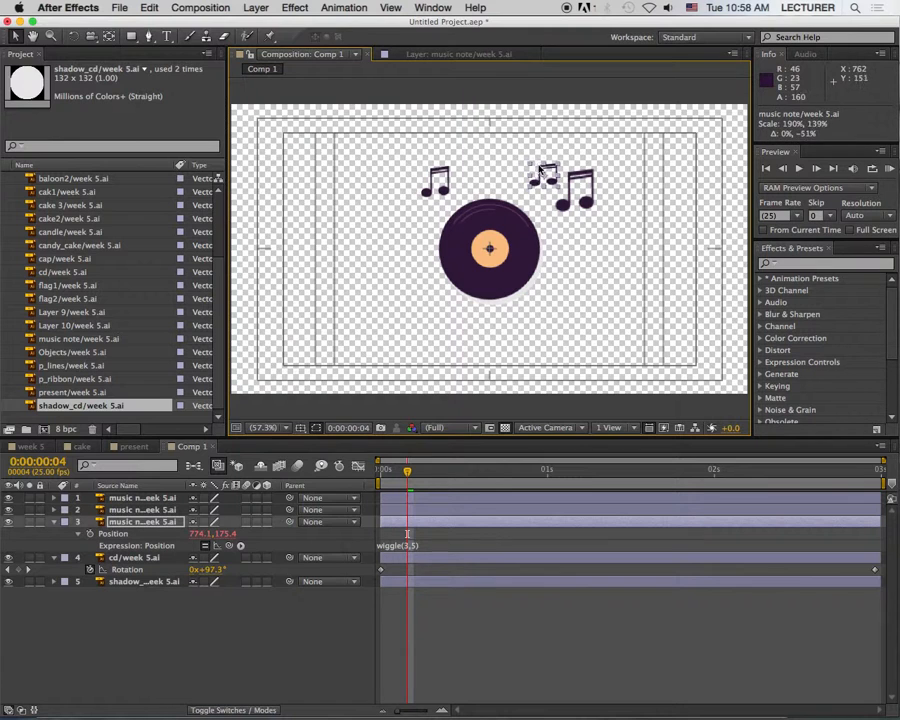
key(super+z)
Step: Move the original note to about 735.9, 173.4 and the leftmost copy to about 573.7, 182.1
drag(550, 170, 527, 166)
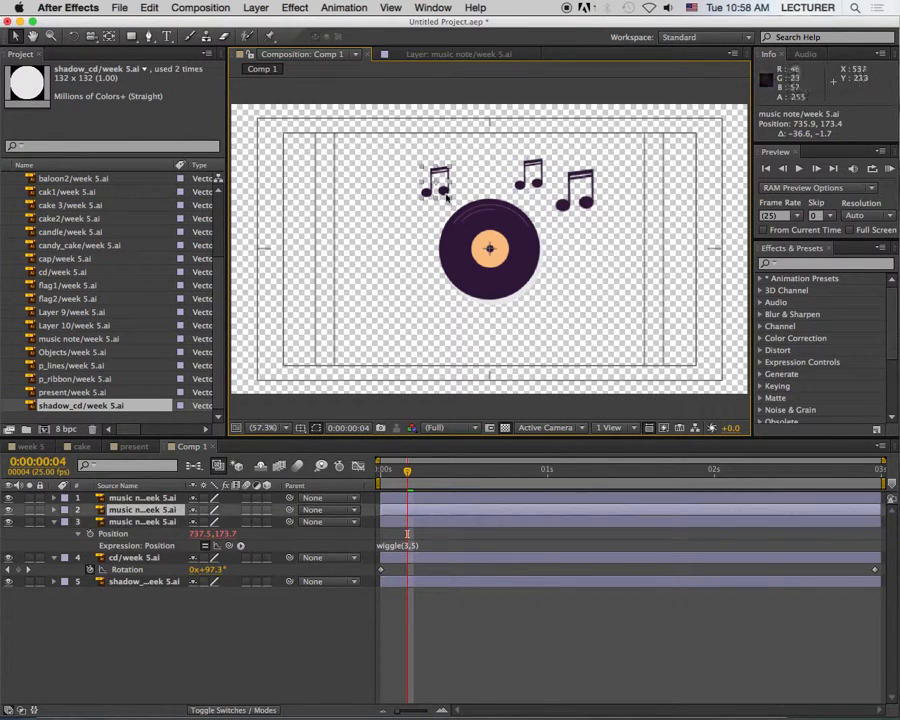
drag(454, 195, 479, 191)
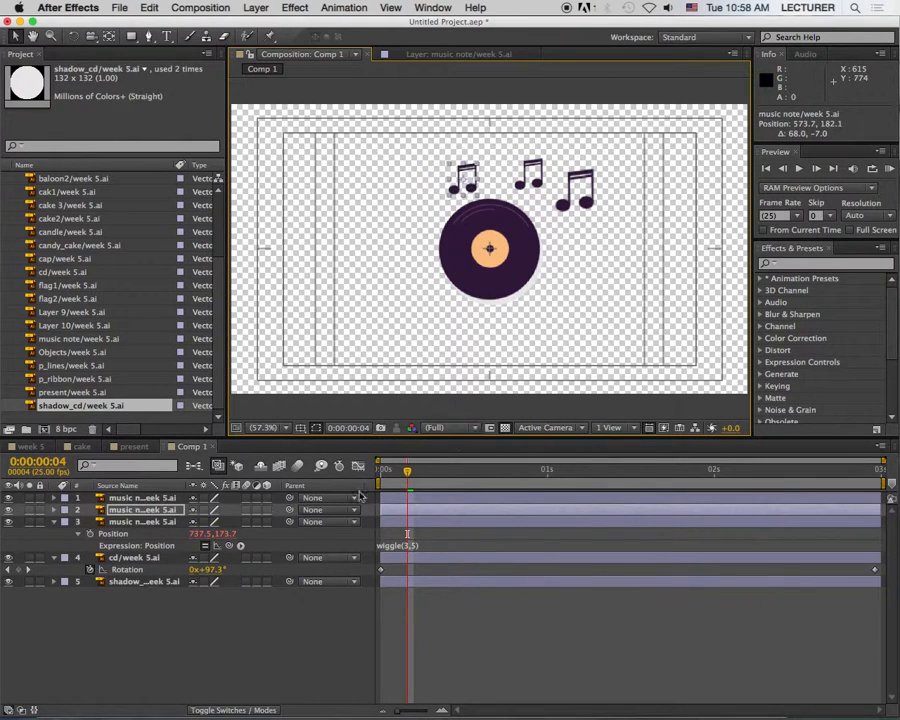
Step: Set the Position expressions of the duplicated notes to wiggle(2,6) for the large one and wiggle(4,4) for the leftmost one
shift+click(176, 500)
key(ctrl+v)
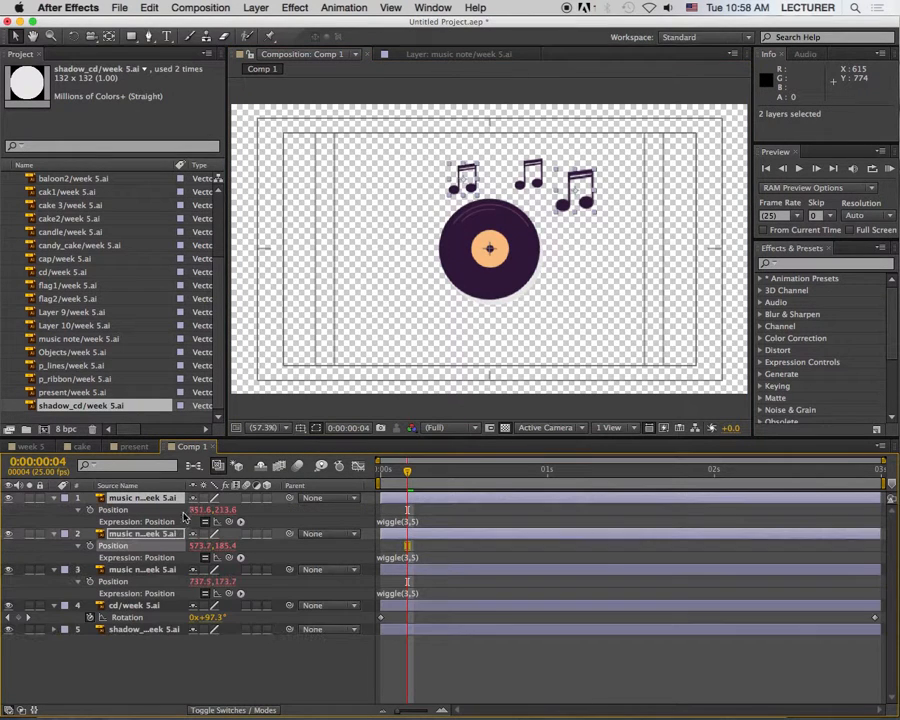
click(411, 522)
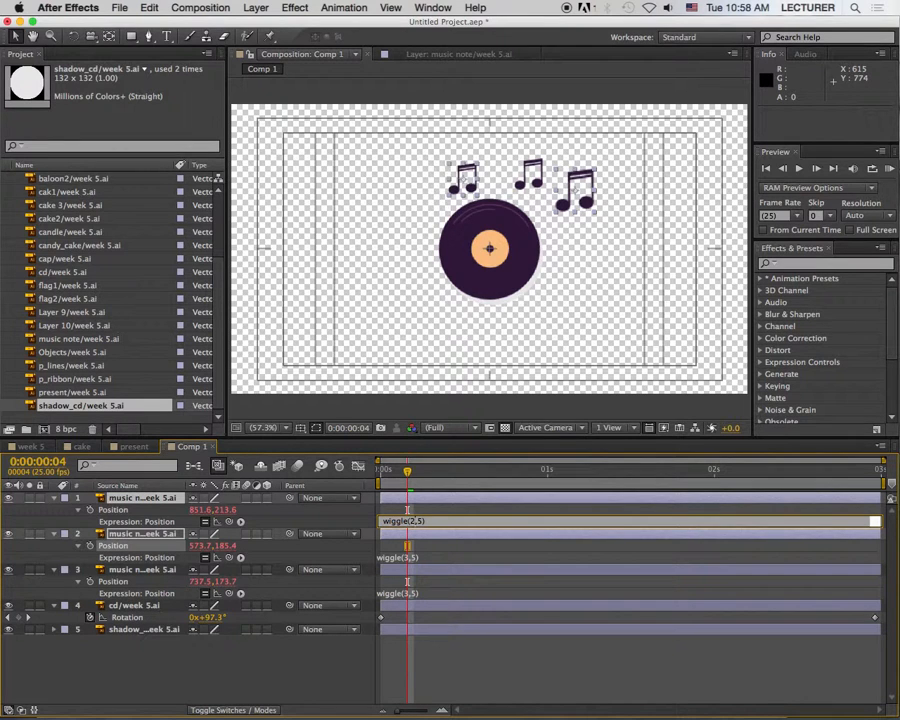
click(413, 569)
click(406, 557)
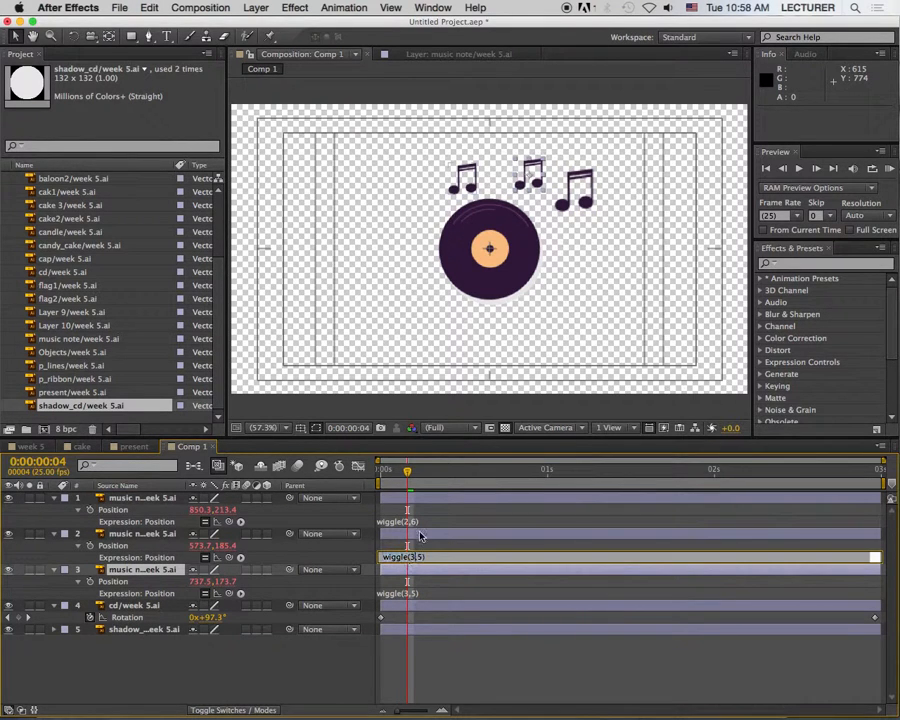
double_click(409, 557)
drag(441, 469, 541, 468)
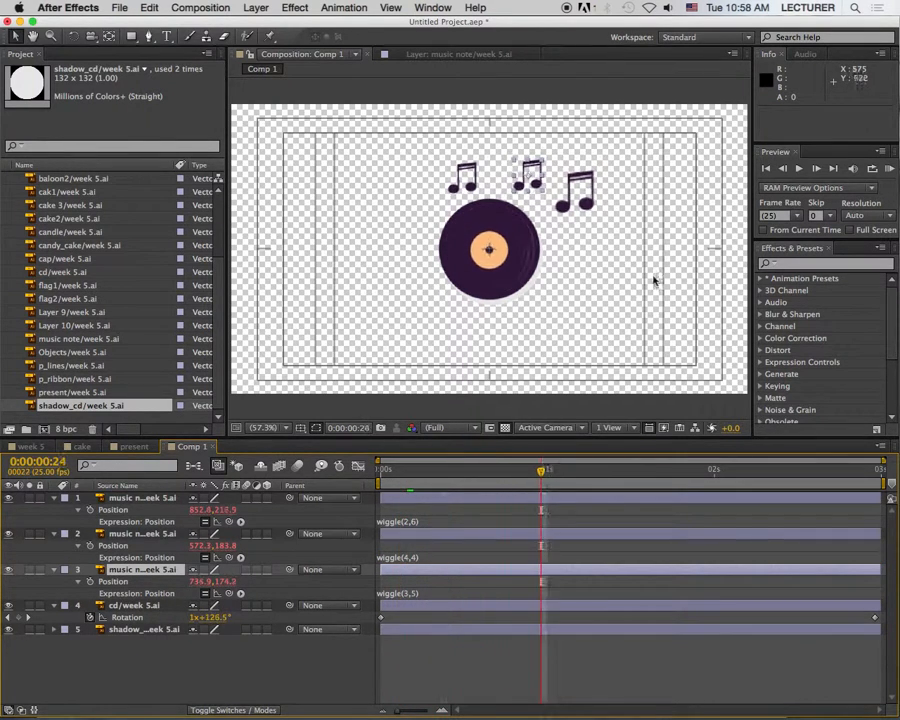
Step: Preview the three wiggling notes with the spinning record, and park the playhead at 0:00:00:10
click(890, 170)
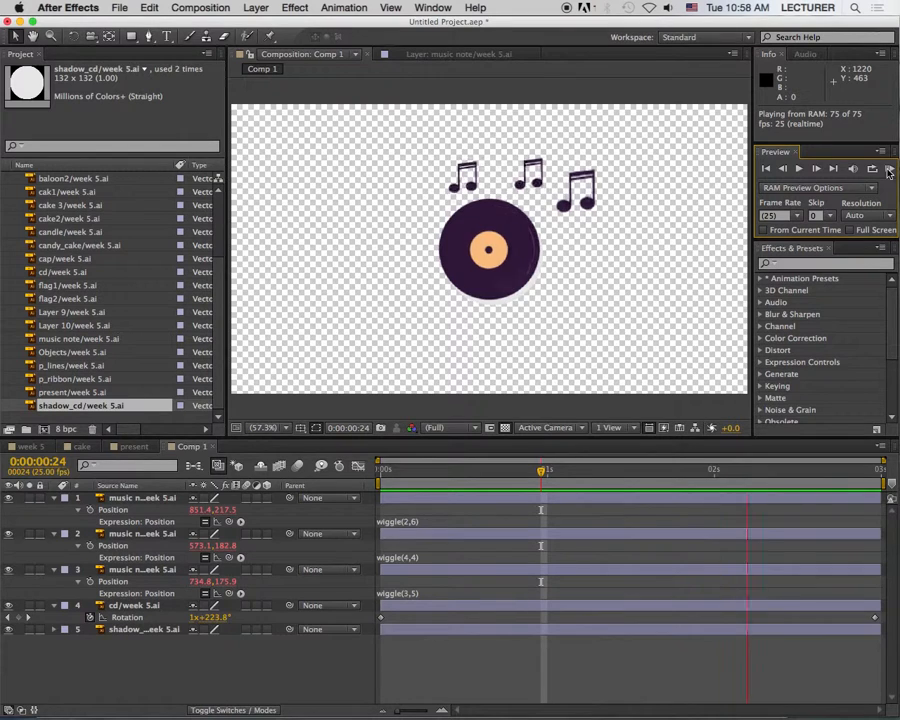
key(space)
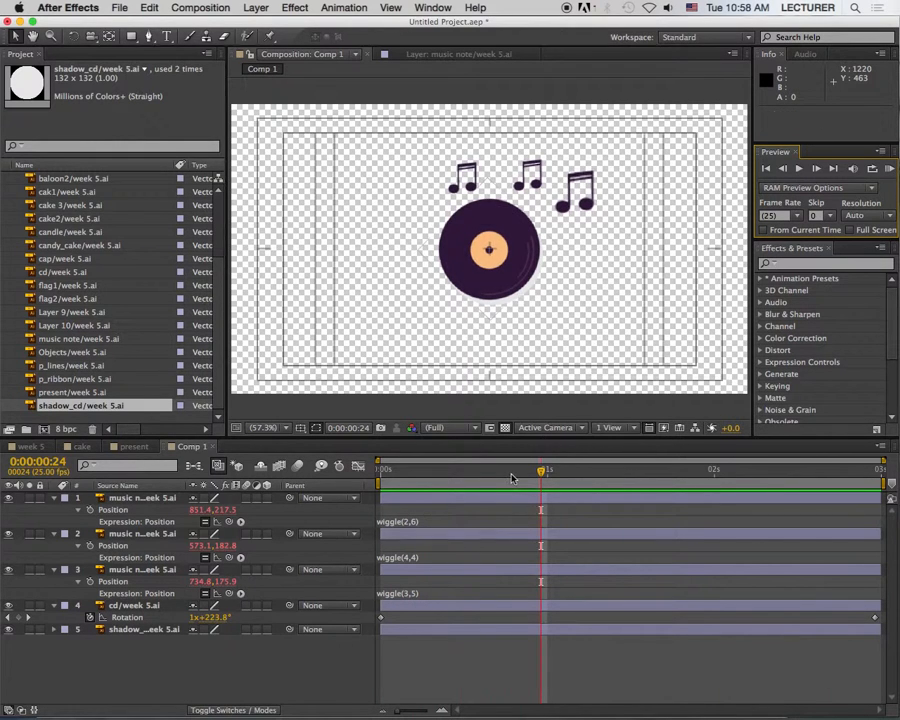
drag(412, 470, 447, 470)
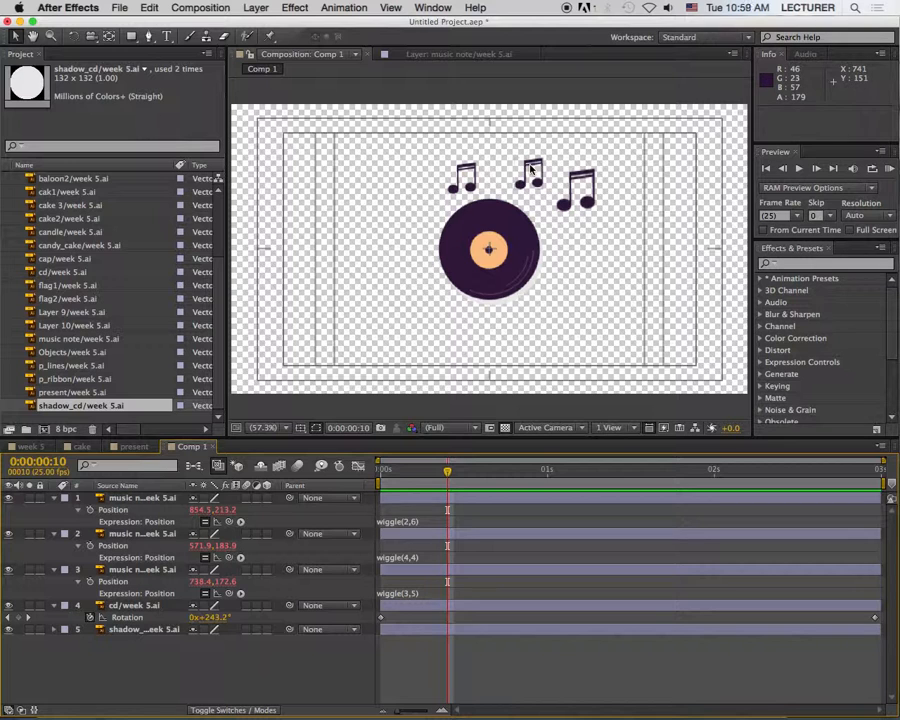
Step: Apply a Color Overlay layer style to the large music note
click(575, 183)
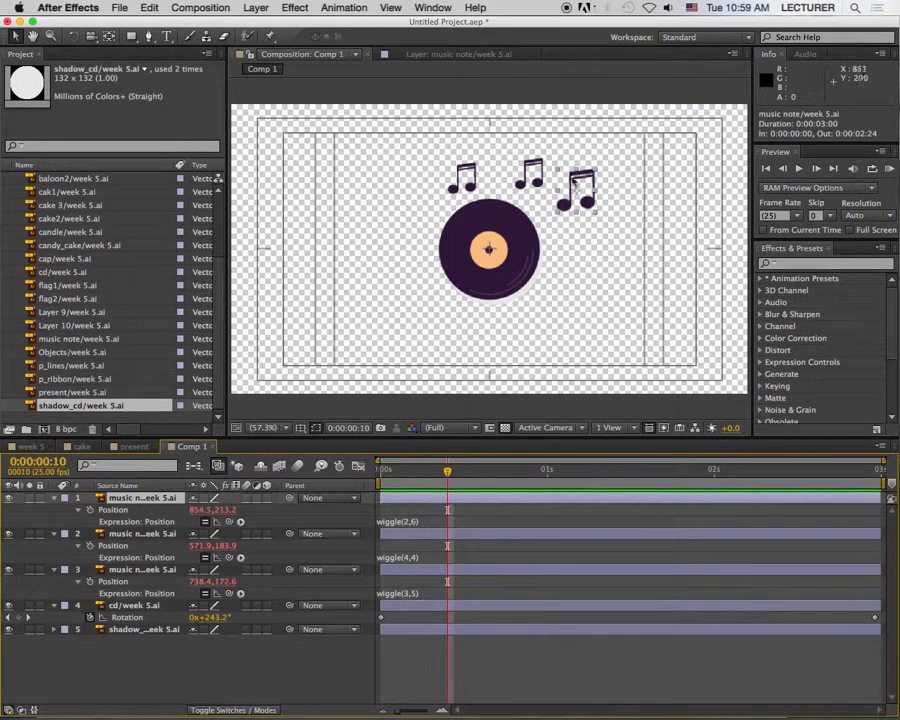
right_click(127, 498)
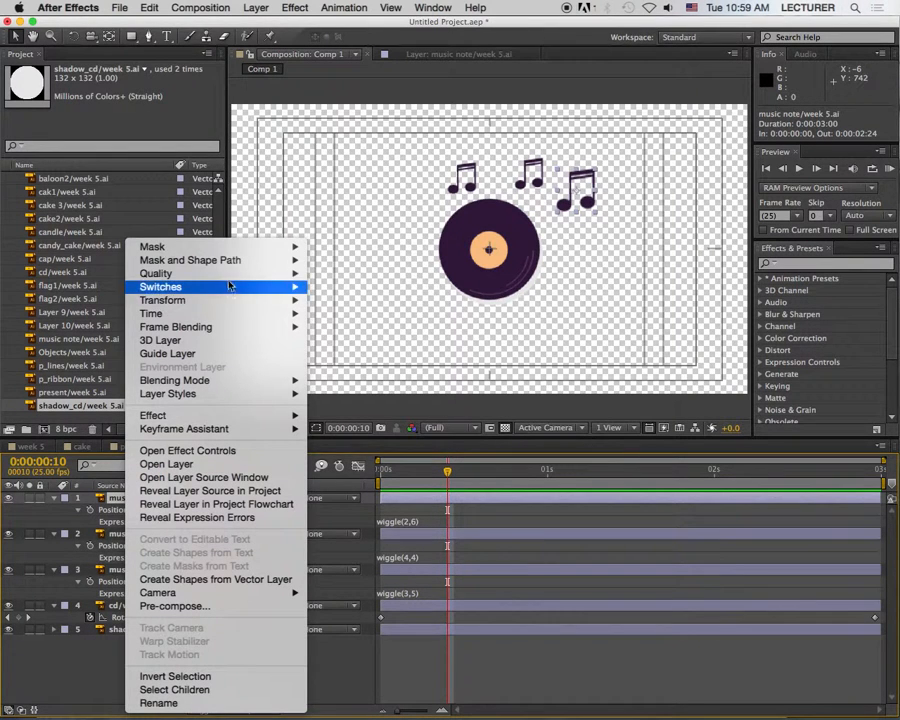
mouse_move(242, 289)
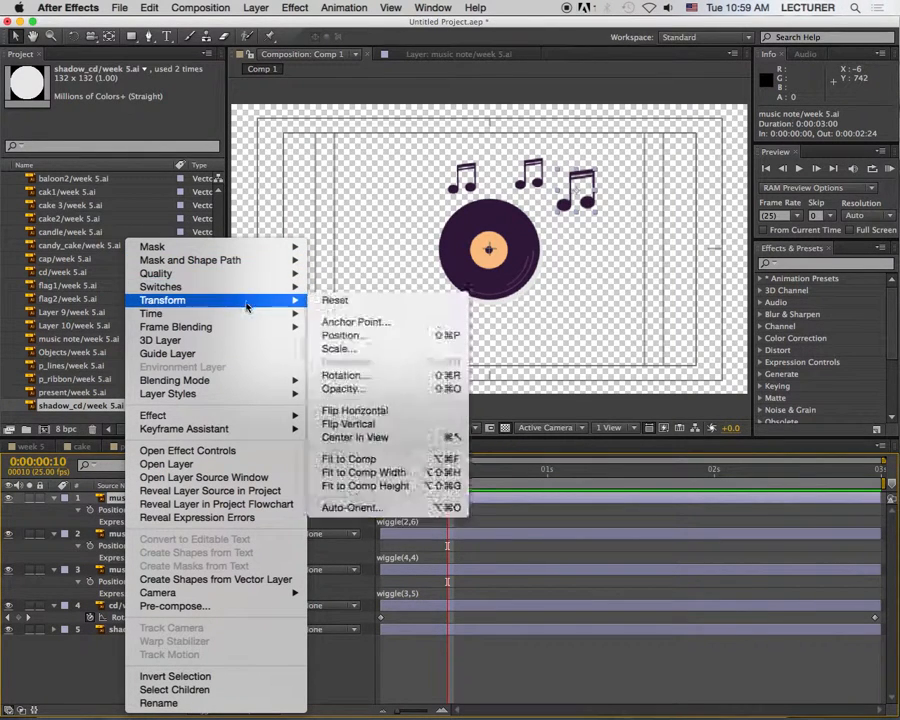
mouse_move(258, 381)
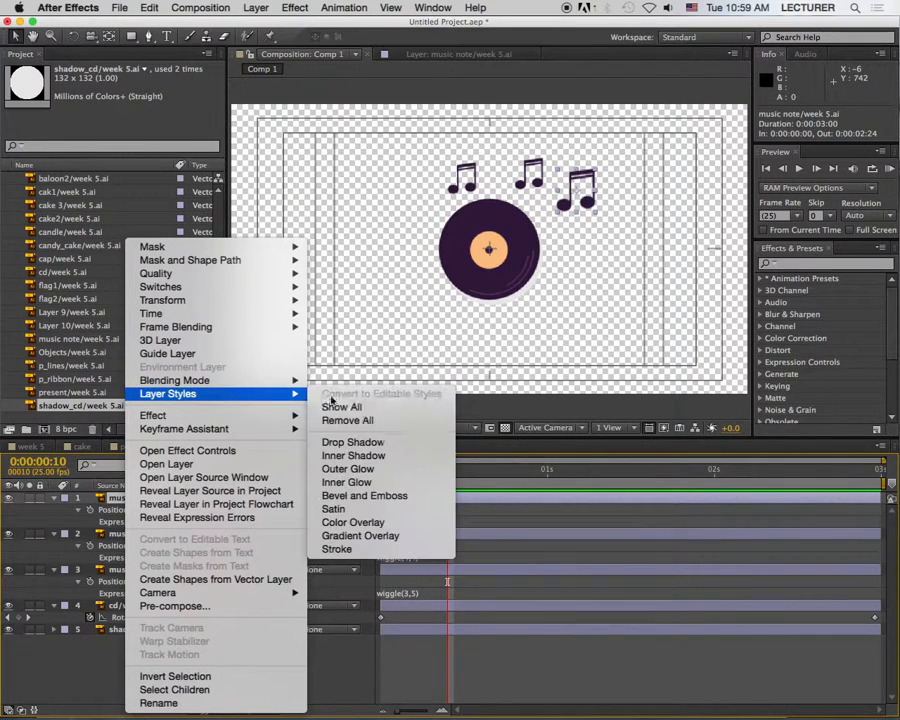
click(387, 523)
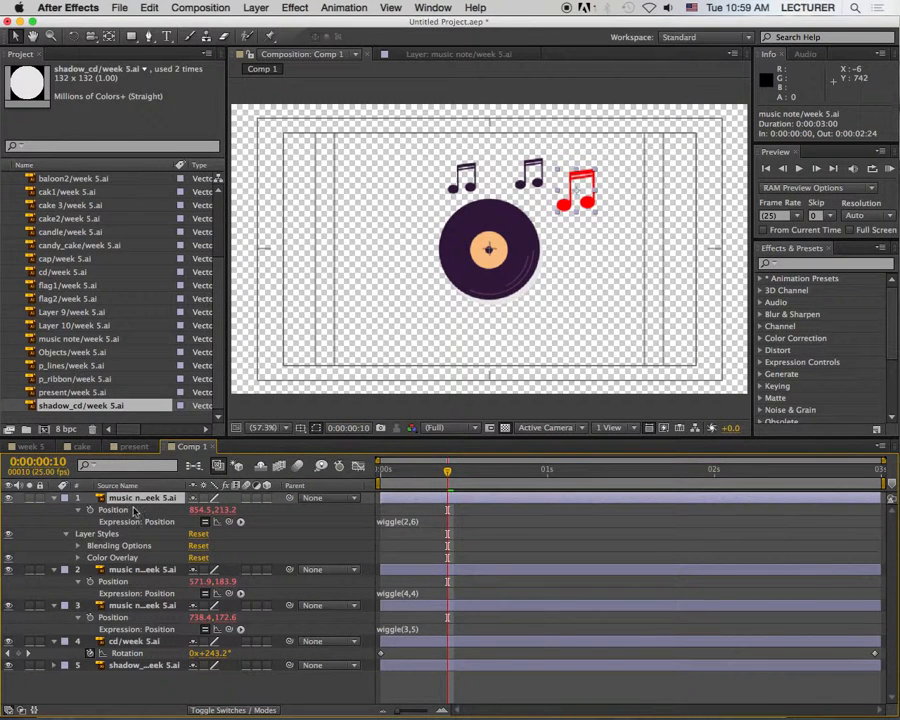
Step: Set the large note's Color Overlay color to olive green, about 54671E
click(78, 558)
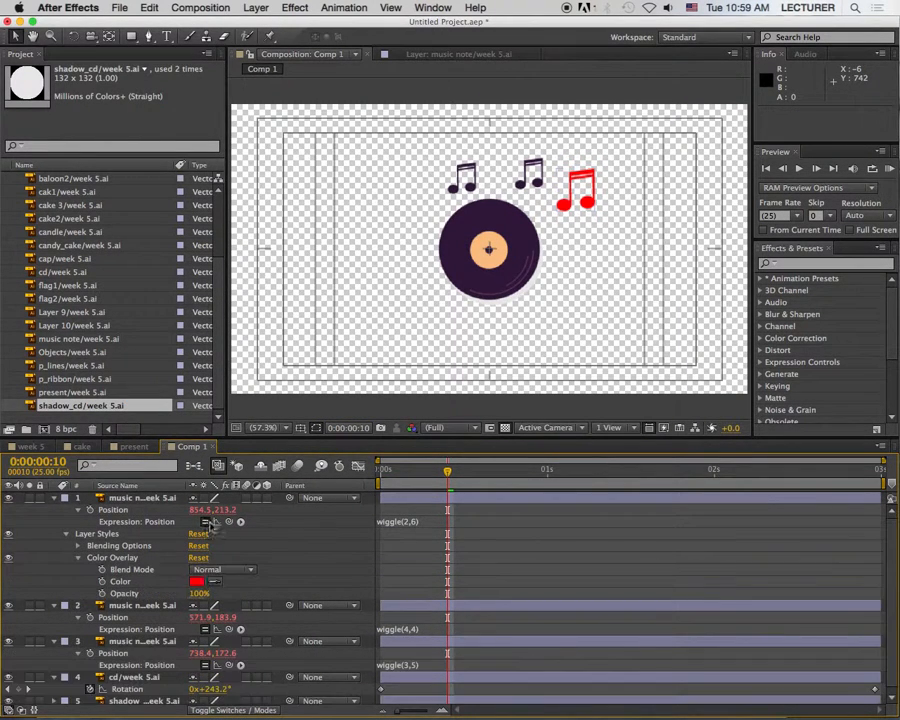
click(196, 581)
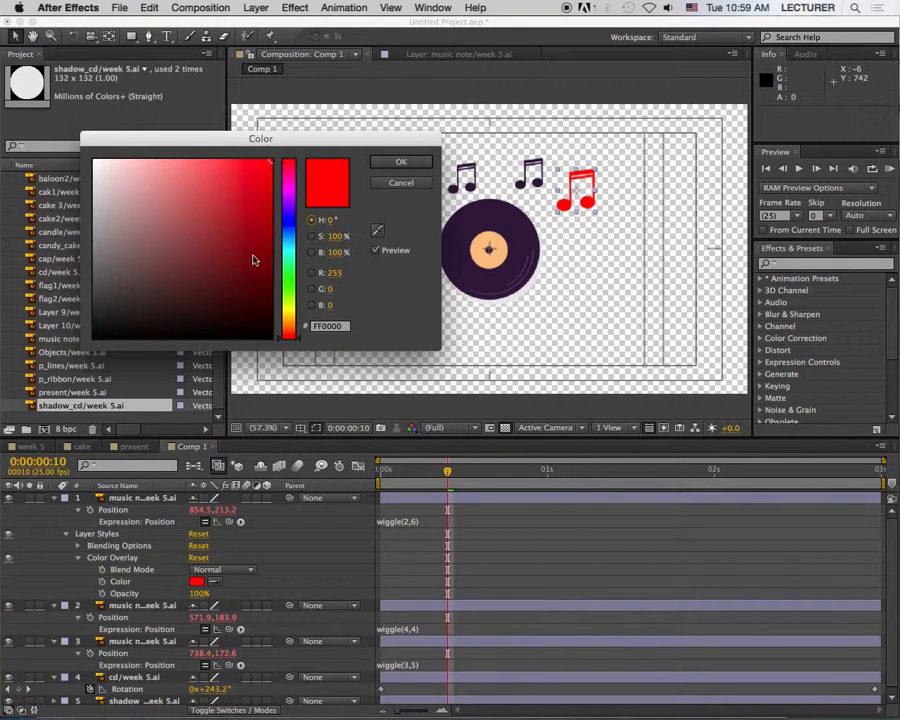
mouse_move(149, 190)
mouse_down()
mouse_move(126, 200)
mouse_move(198, 272)
mouse_up()
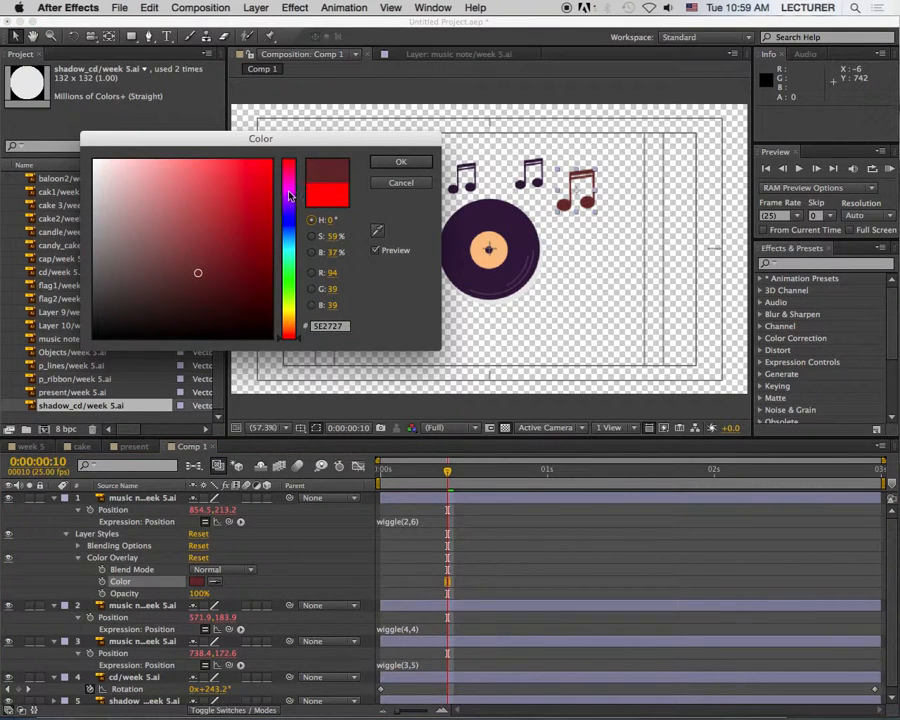
drag(290, 312, 291, 305)
mouse_move(190, 193)
mouse_down()
mouse_move(195, 183)
mouse_move(259, 243)
mouse_move(221, 266)
mouse_up()
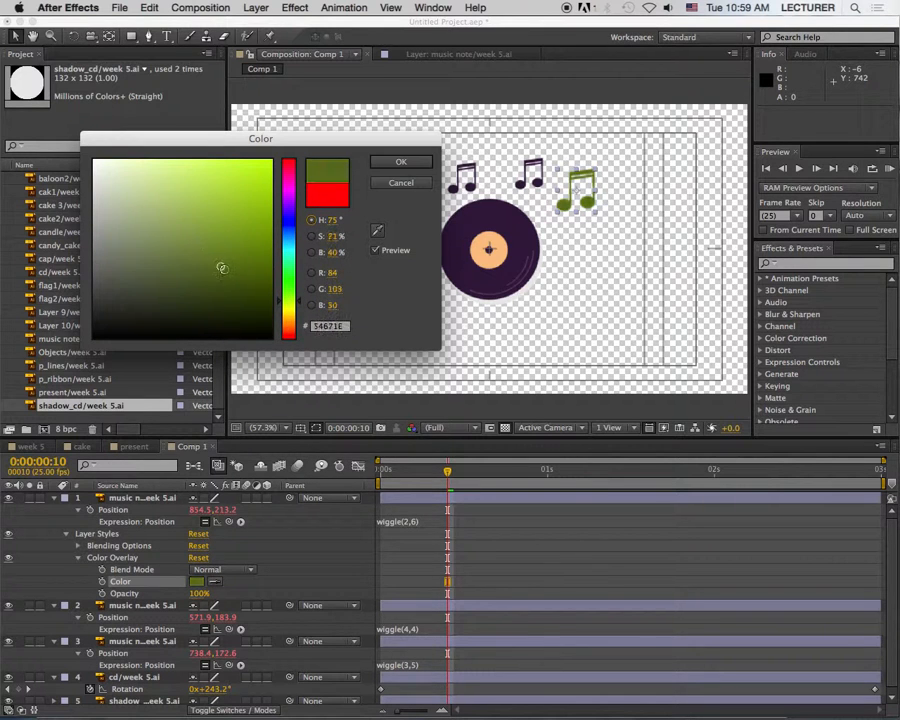
click(376, 167)
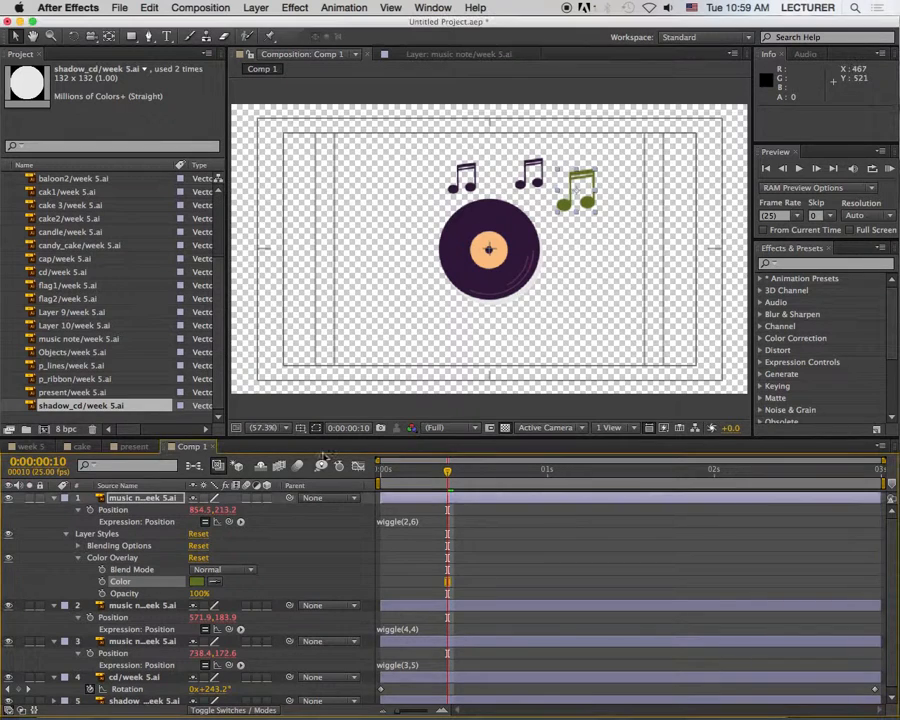
Step: Apply a Color Overlay layer style in the default red to the leftmost music note and scrub the animation to 0:00:00:15
click(80, 498)
click(145, 510)
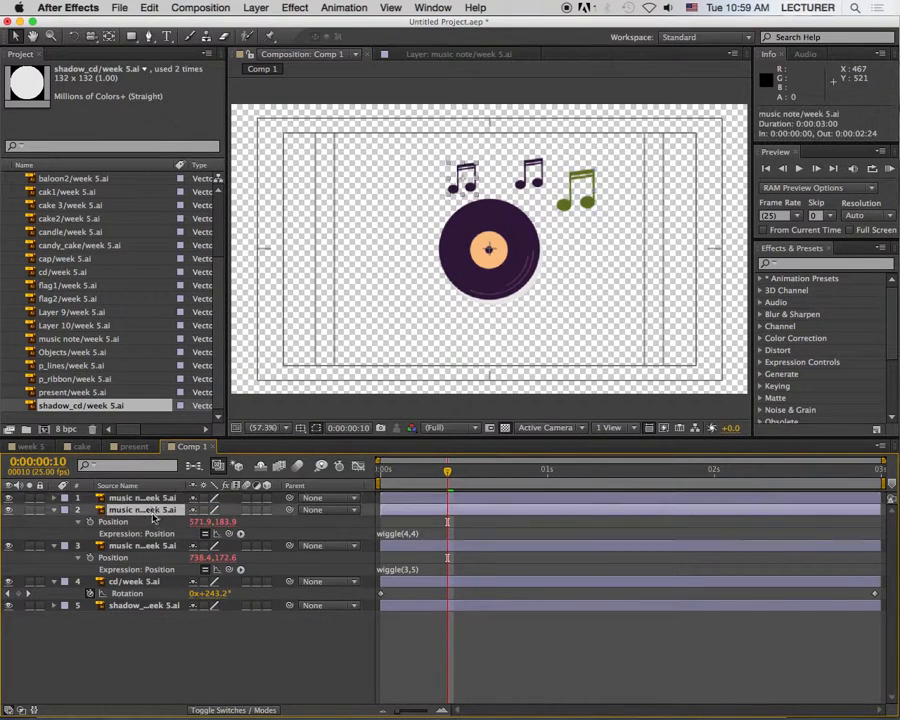
right_click(138, 512)
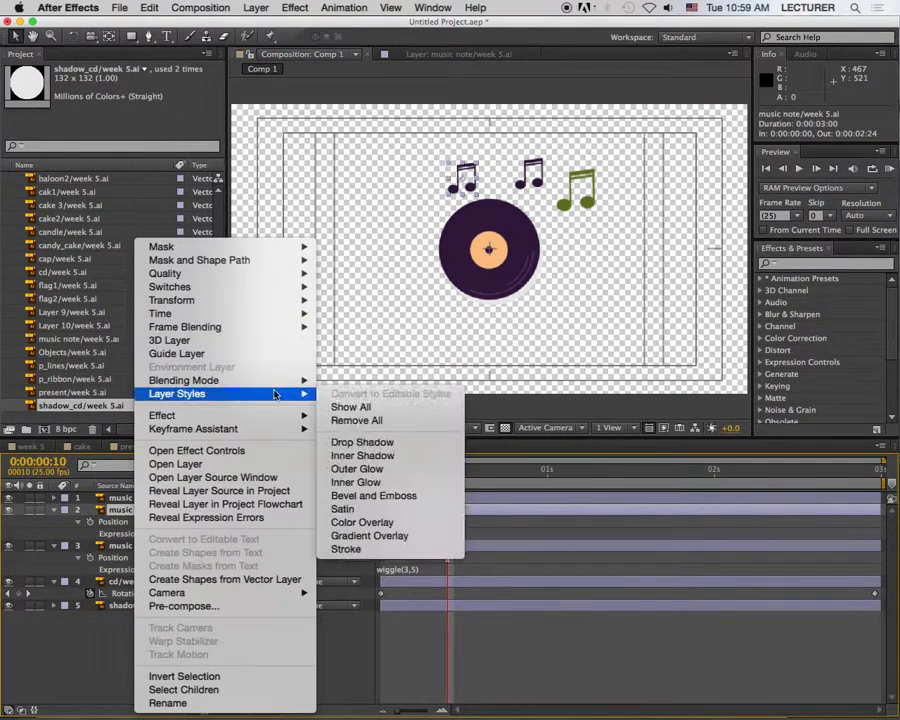
click(357, 524)
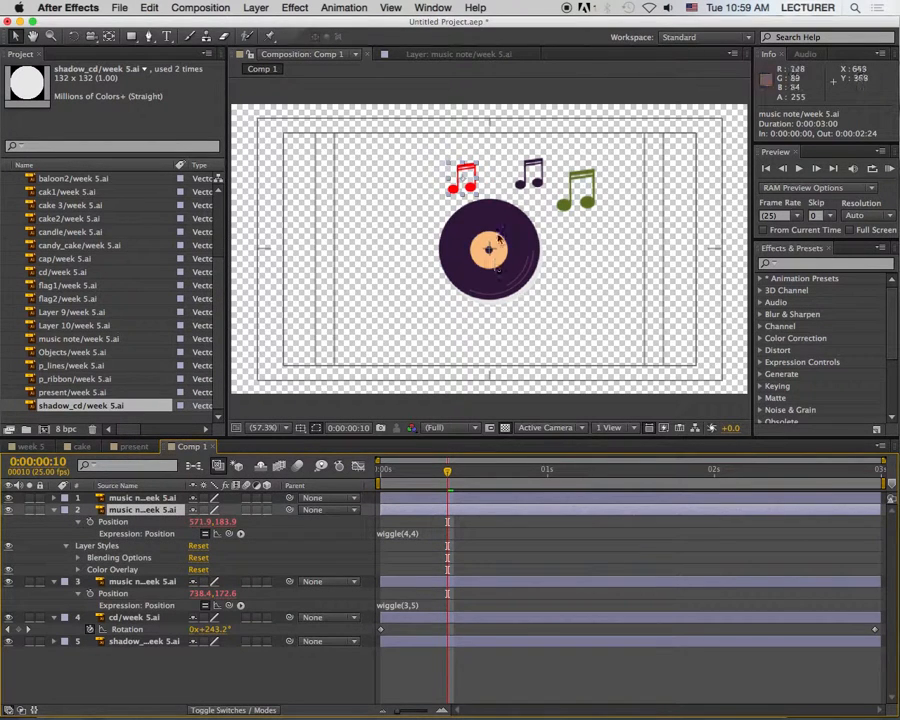
click(580, 325)
drag(450, 479, 482, 471)
Step: Rename the composition Comp 1 as music
scroll(145, 283, up, 5)
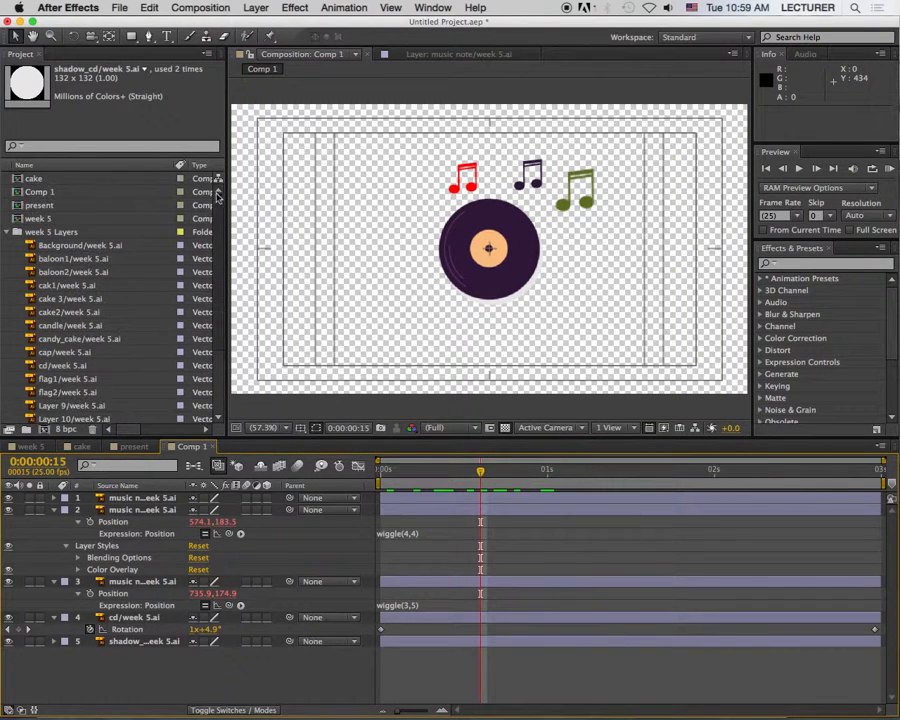
click(80, 190)
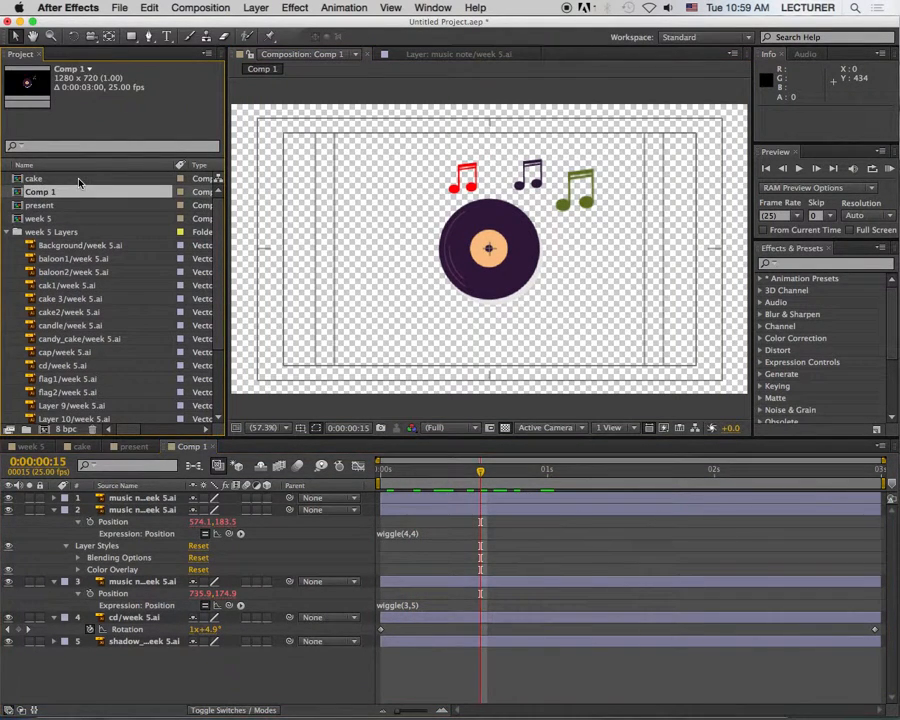
key(Return)
text(music)
key(Return)
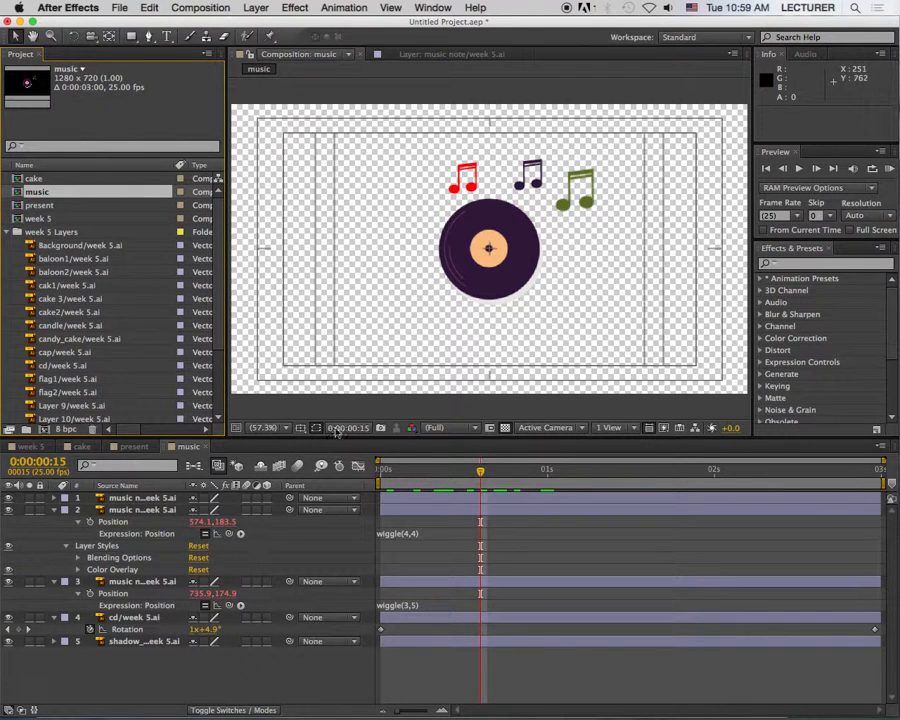